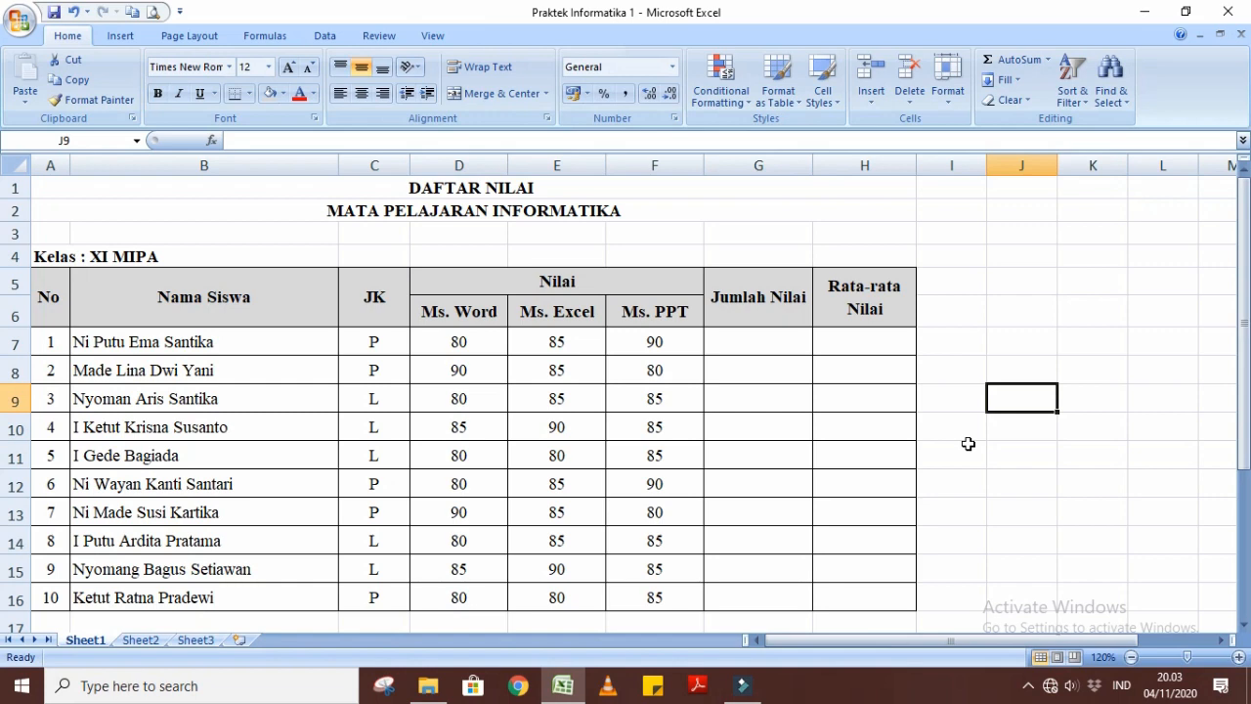
# Step: Calculate the first student's Jumlah Nilai in G7 with the addition formula =D7+E7+F7
pyautogui.click(781, 342)
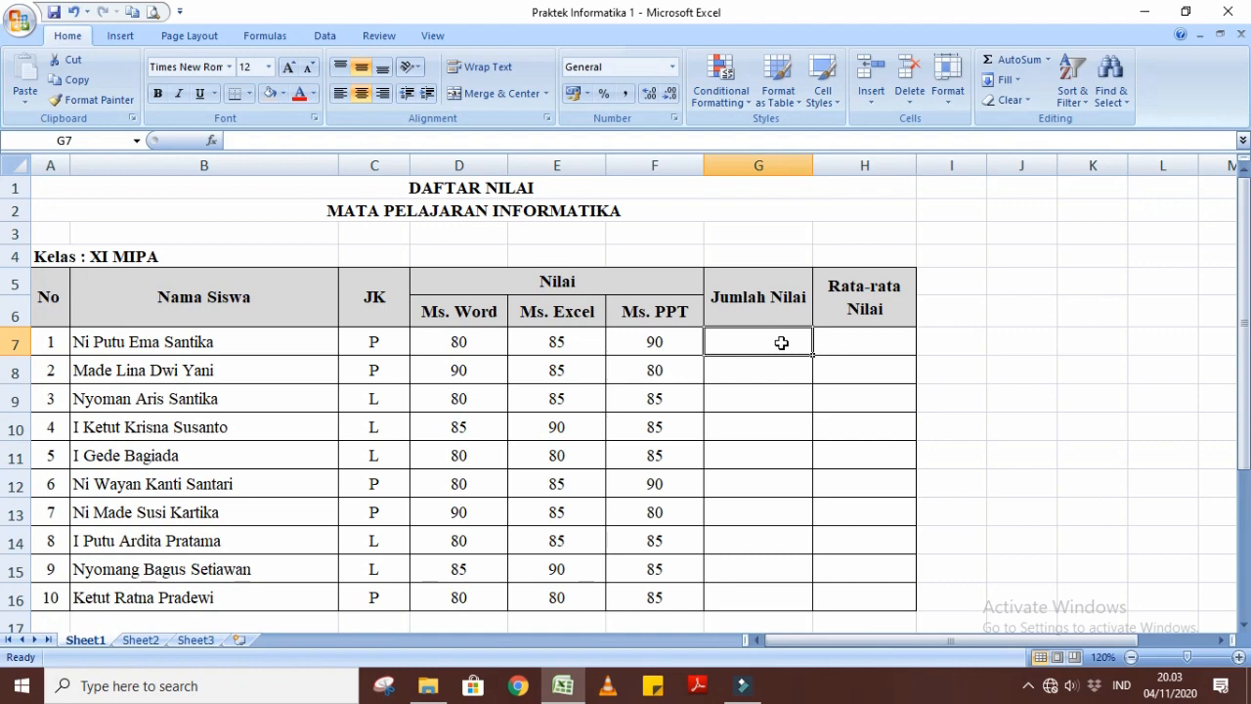
pyautogui.write('=')
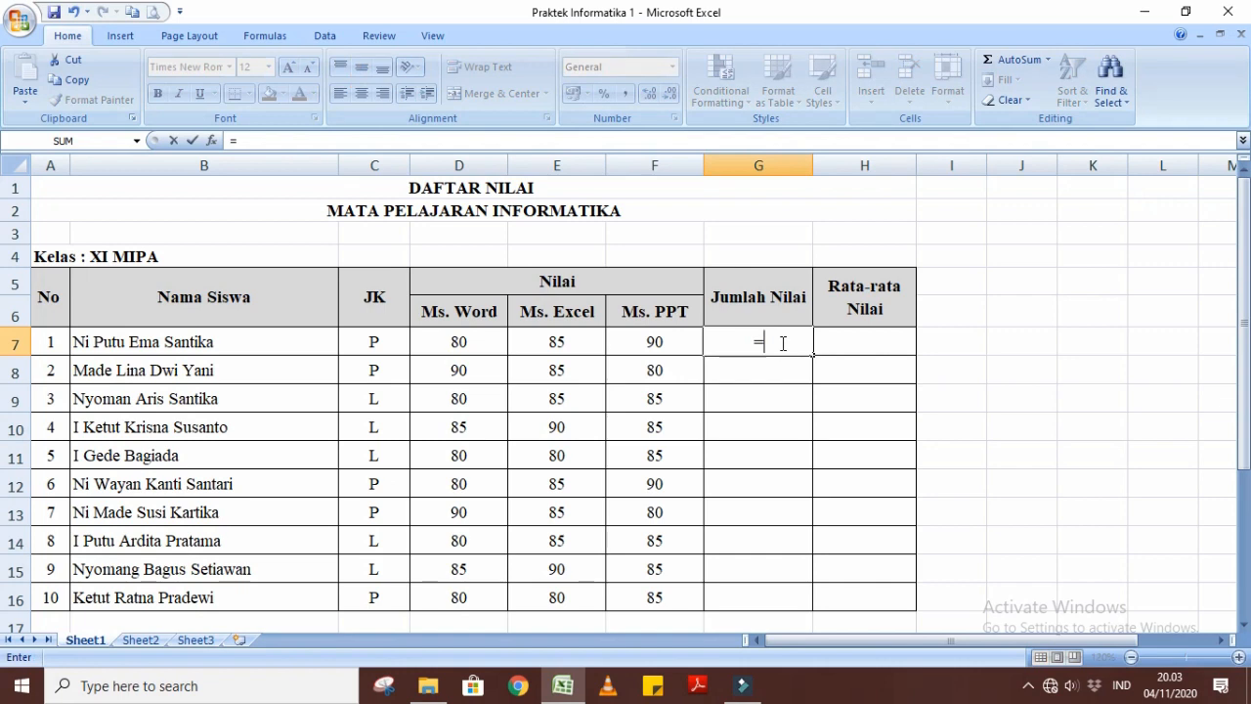
pyautogui.click(447, 347)
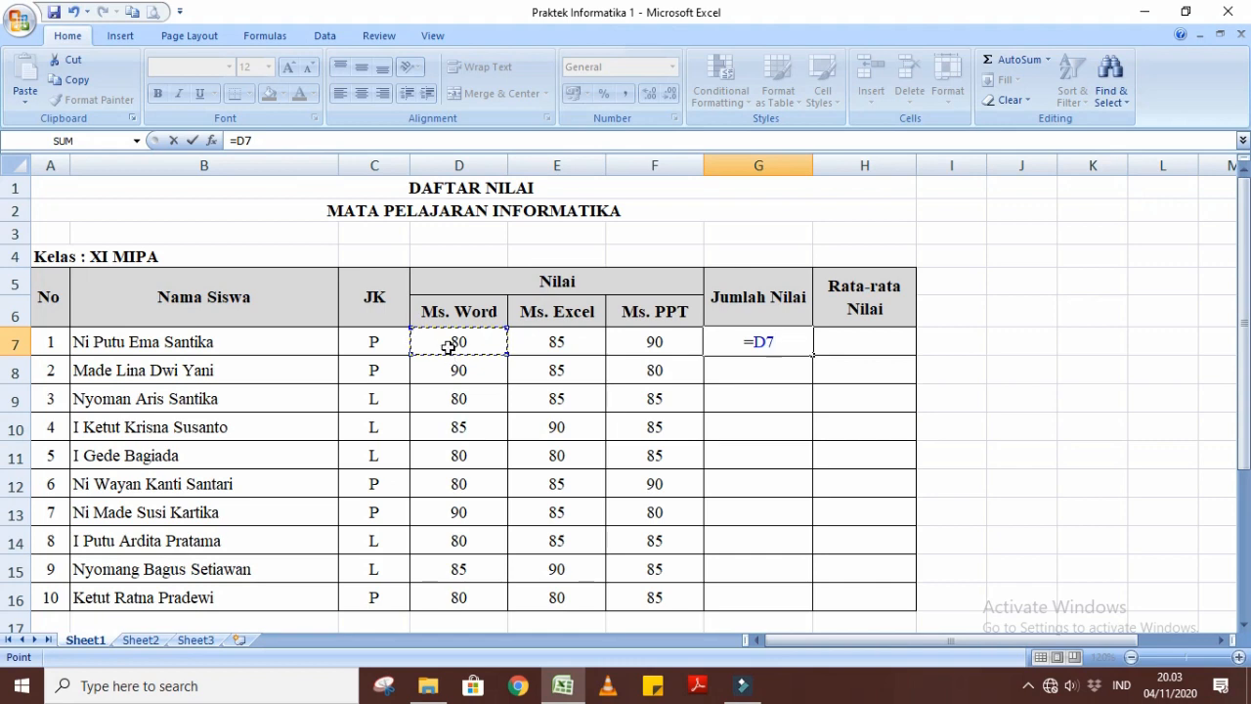
pyautogui.write('+')
pyautogui.click(523, 344)
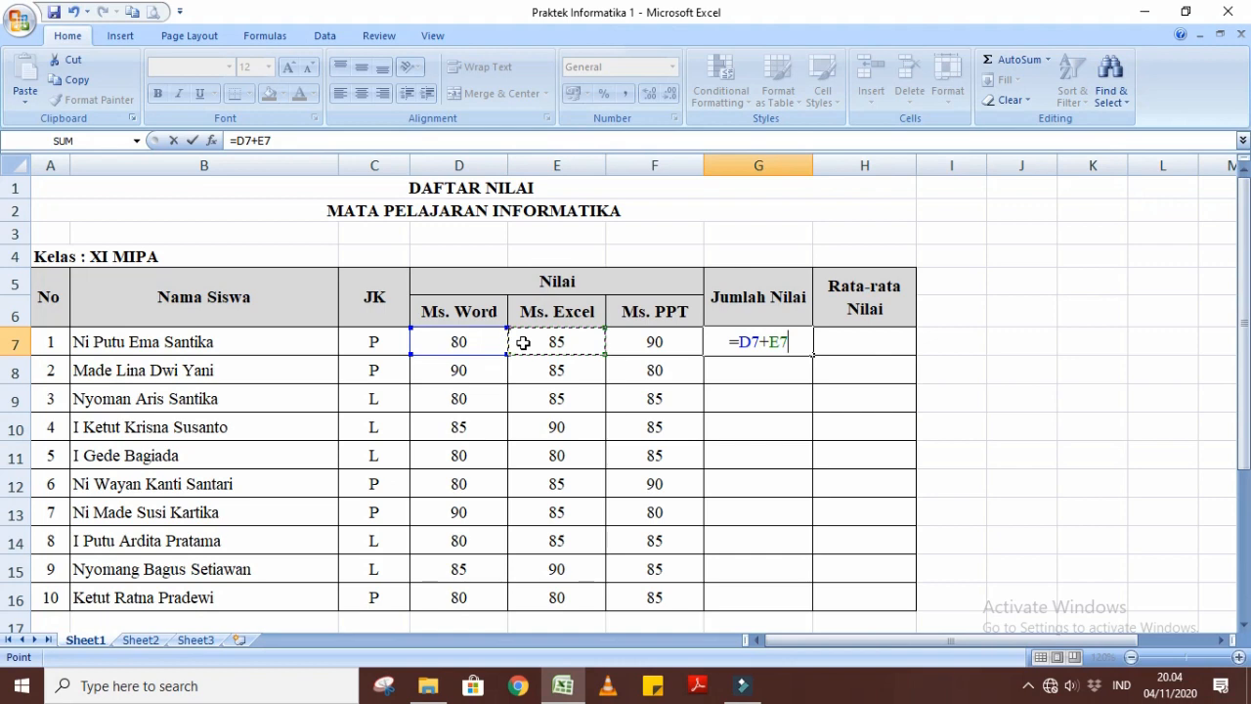
pyautogui.write('+')
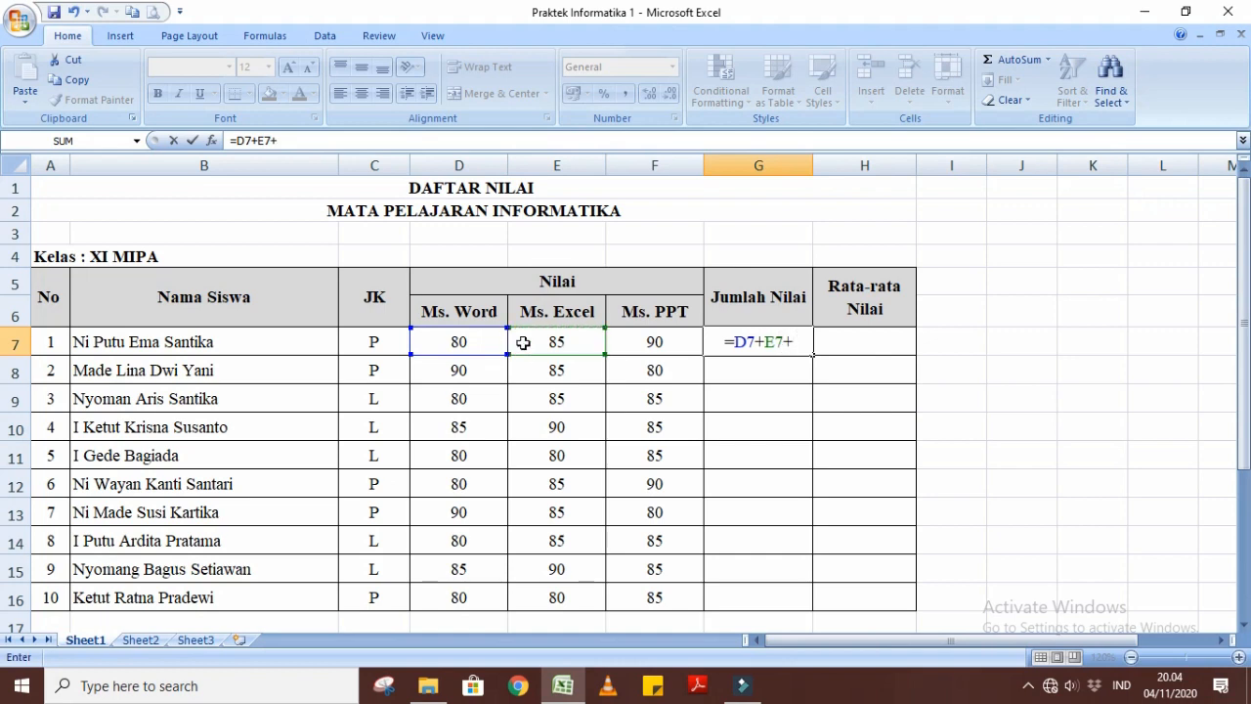
pyautogui.click(626, 348)
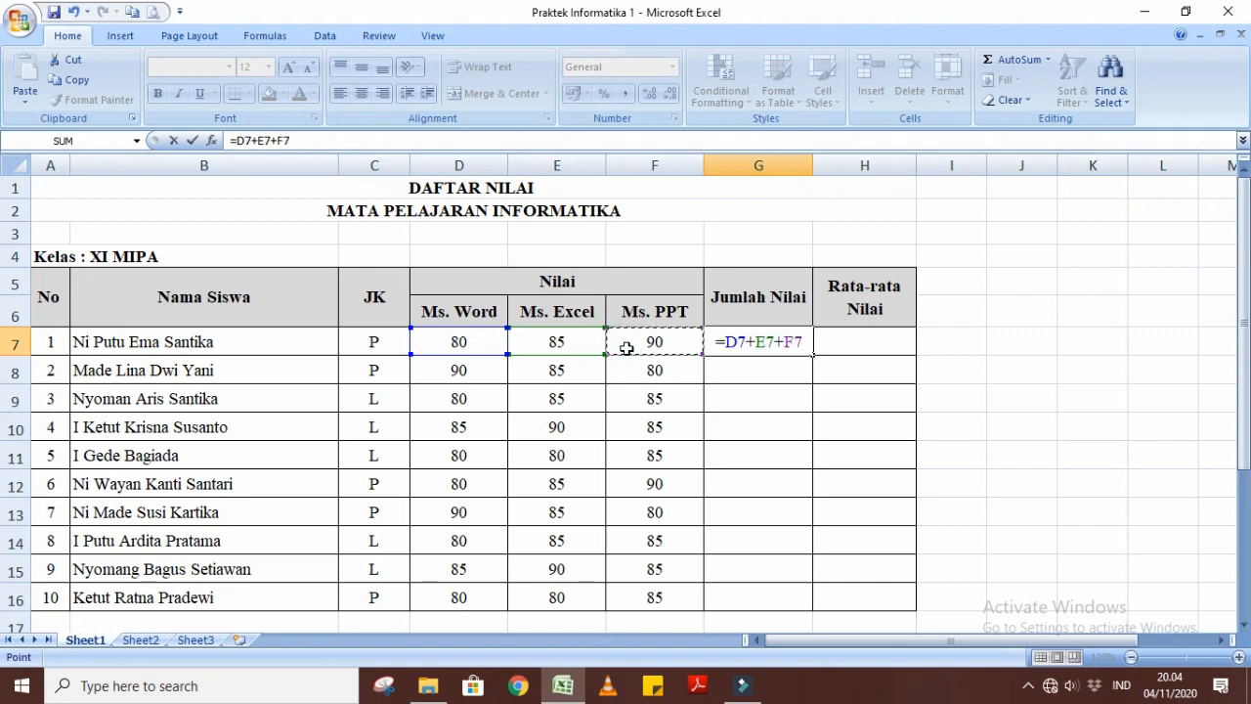
pyautogui.press('Return')
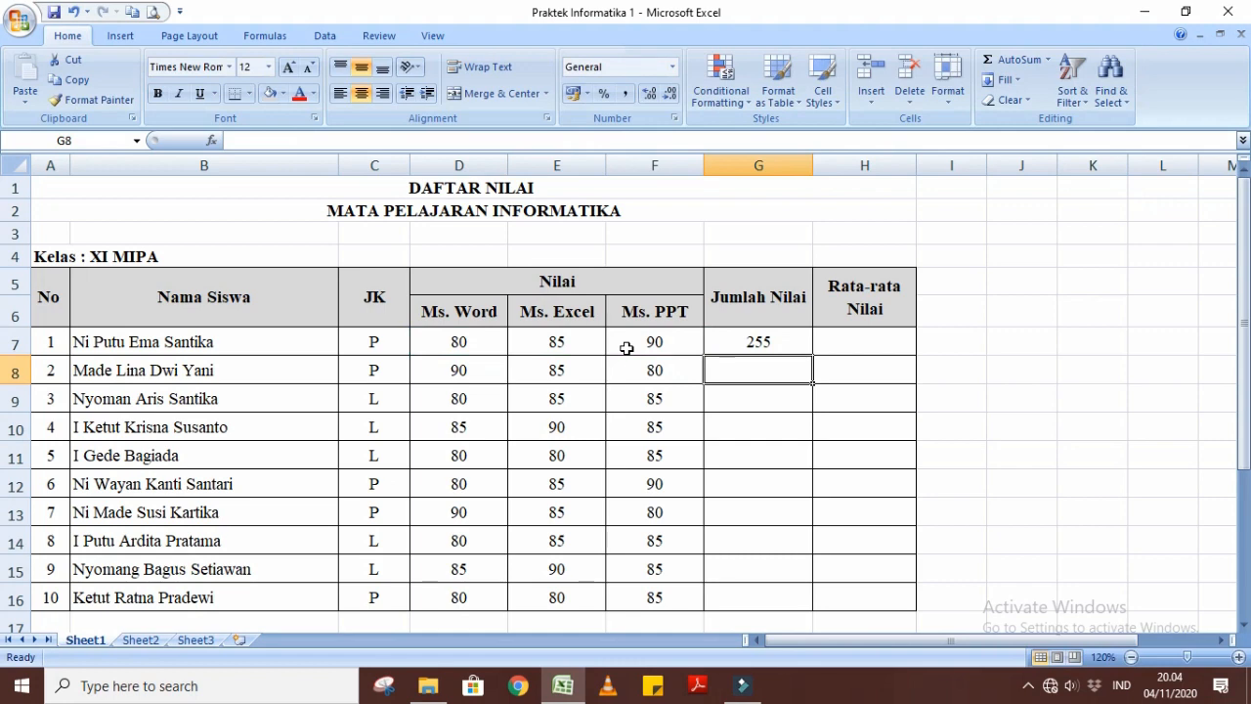
# Step: Clear G7 and enter the formula =SUM(D7:F7) for the first student's total instead
pyautogui.click(749, 342)
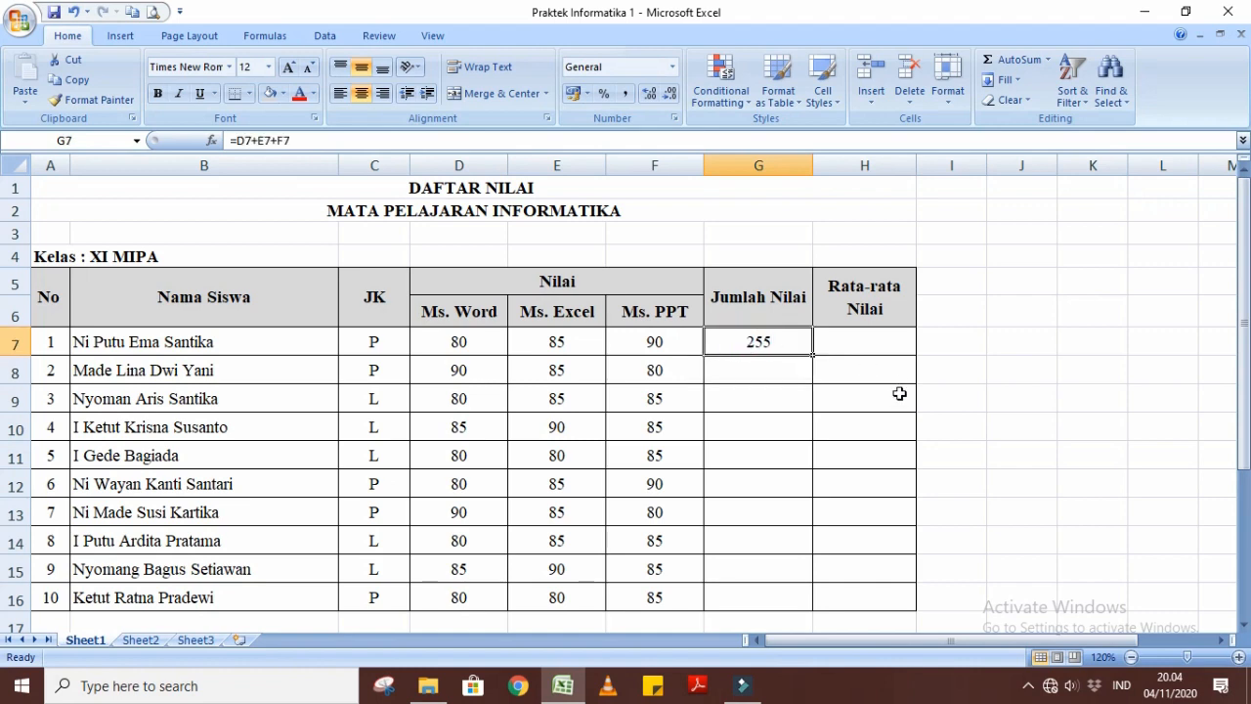
pyautogui.press('Delete')
pyautogui.write('=')
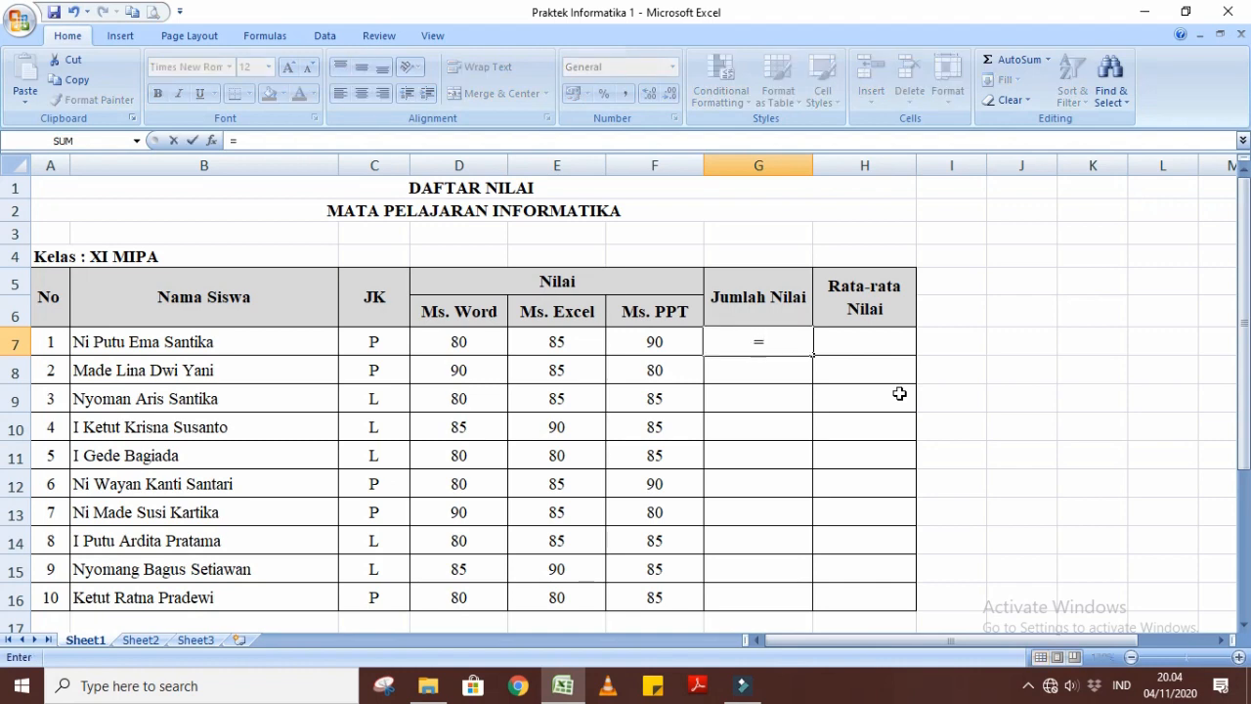
pyautogui.write('S')
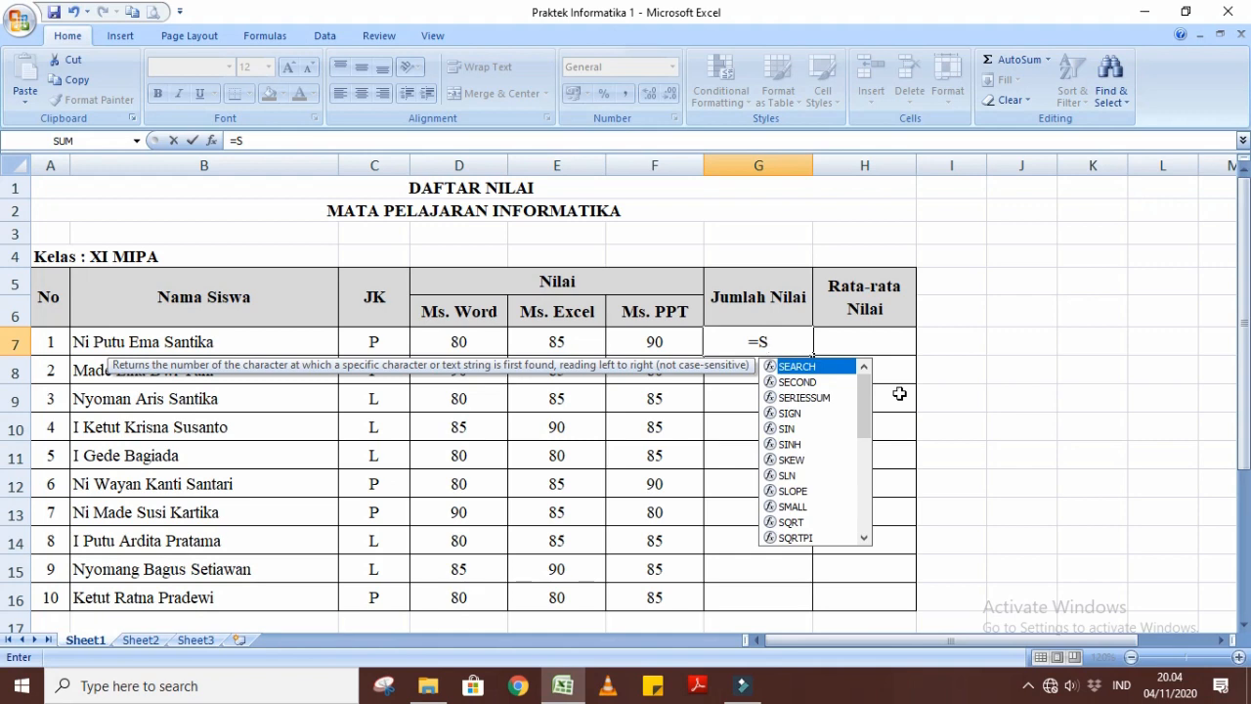
pyautogui.write('UM')
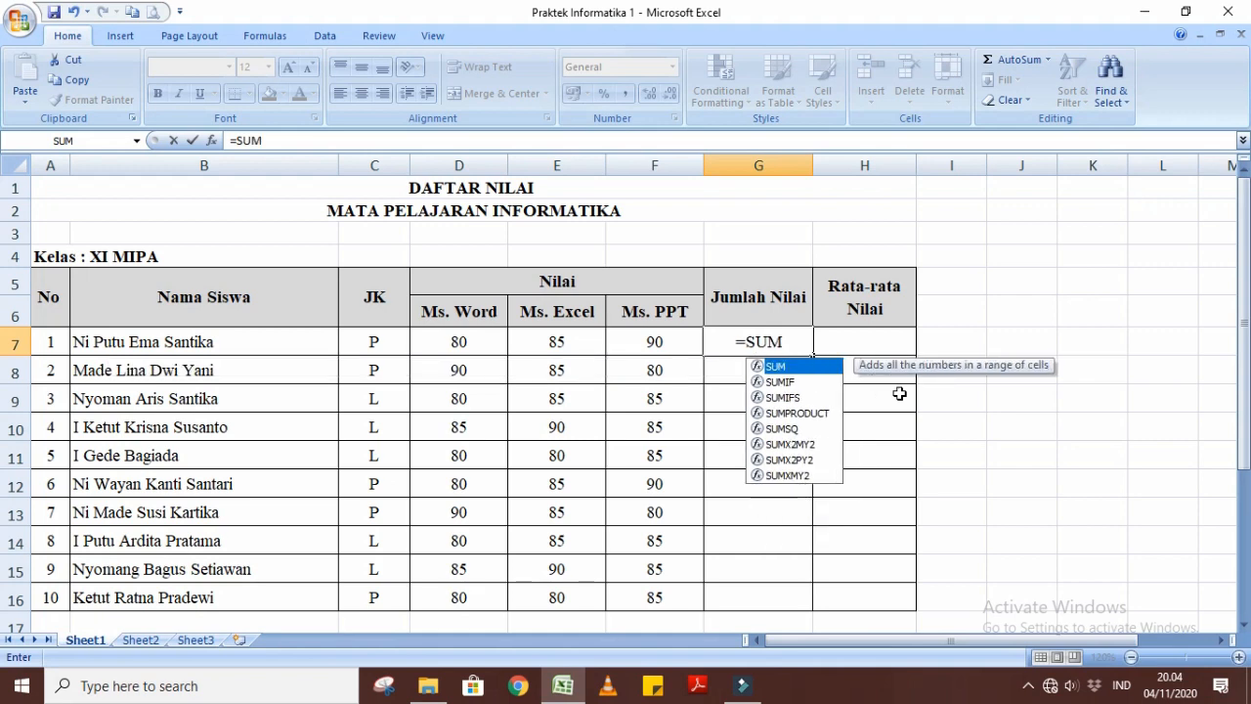
pyautogui.write('(')
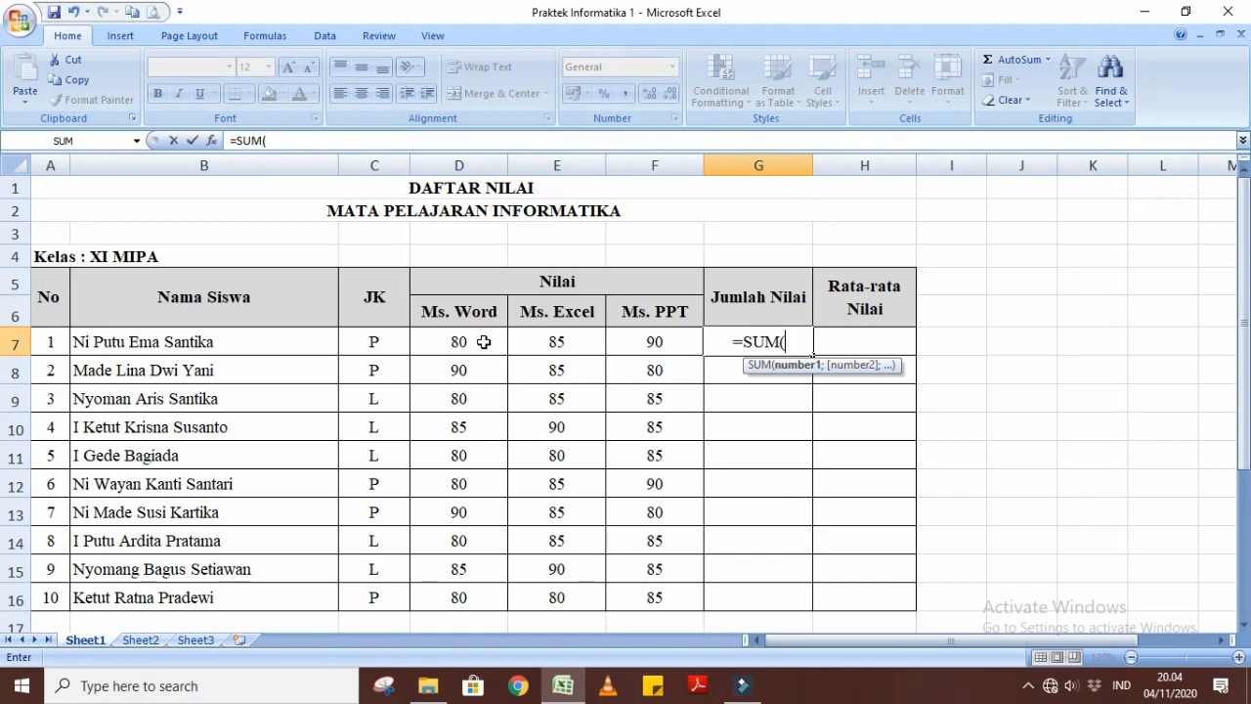
pyautogui.moveTo(483, 341); pyautogui.dragTo(636, 338)
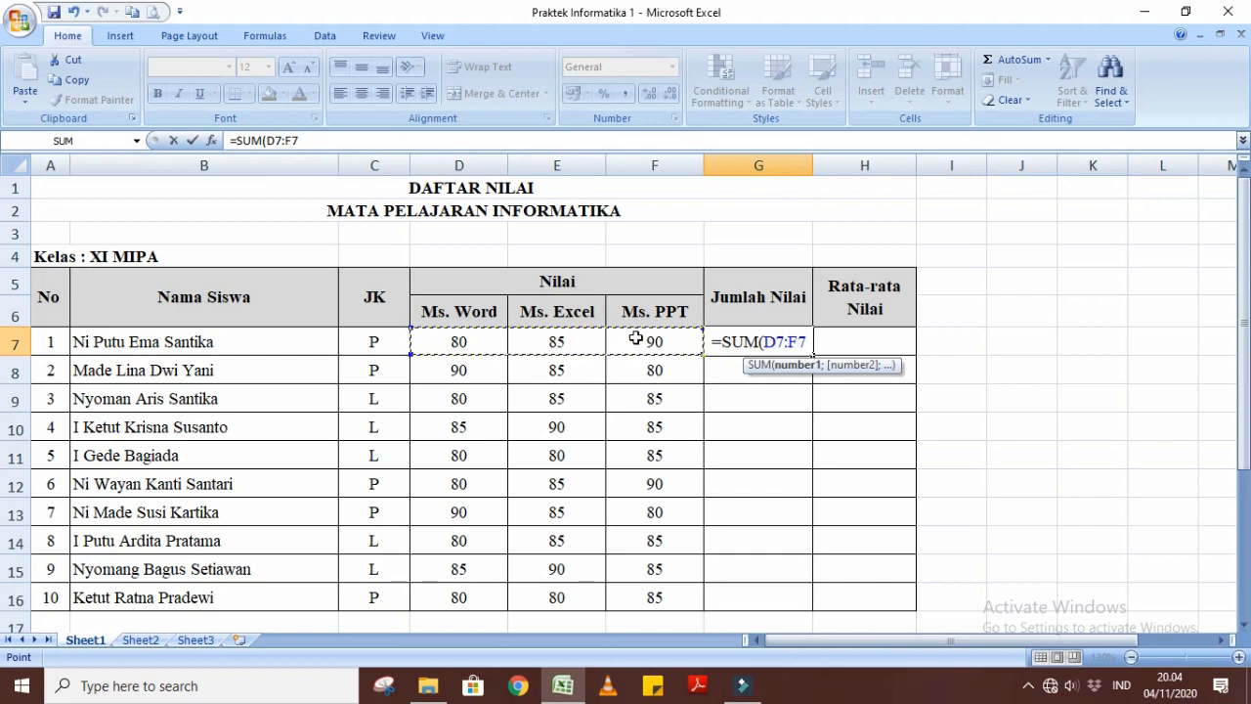
pyautogui.write(')')
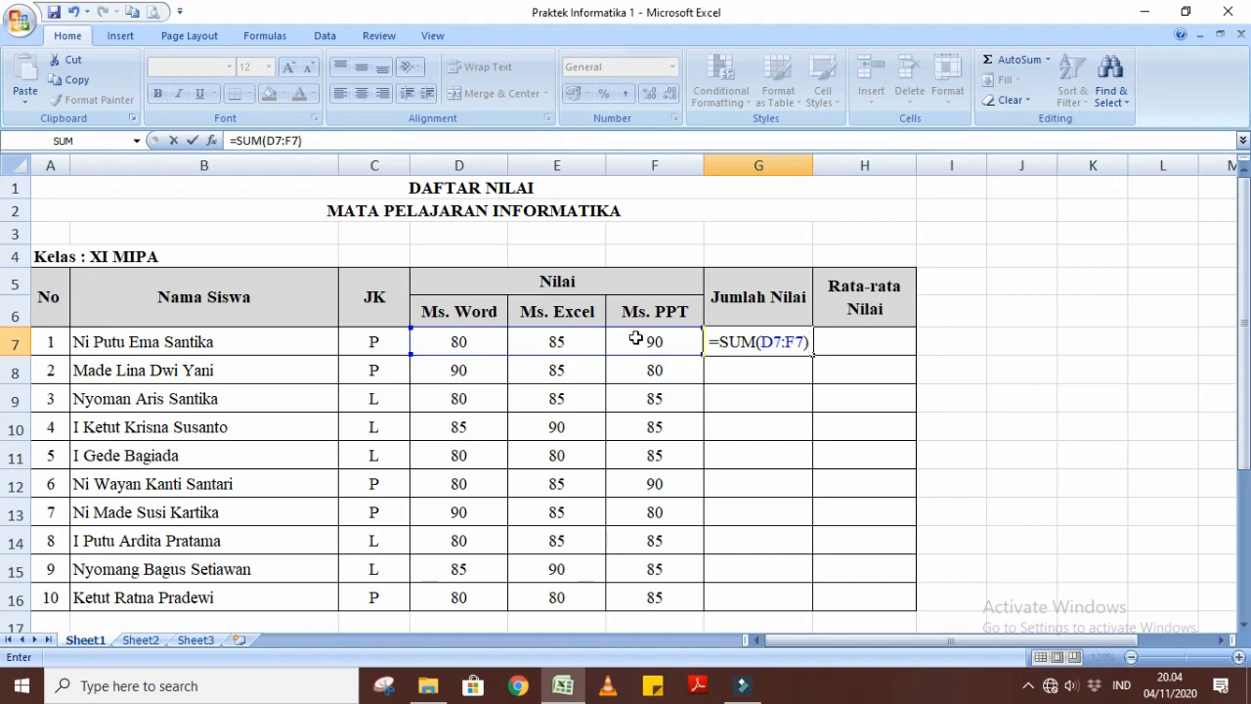
pyautogui.press('Return')
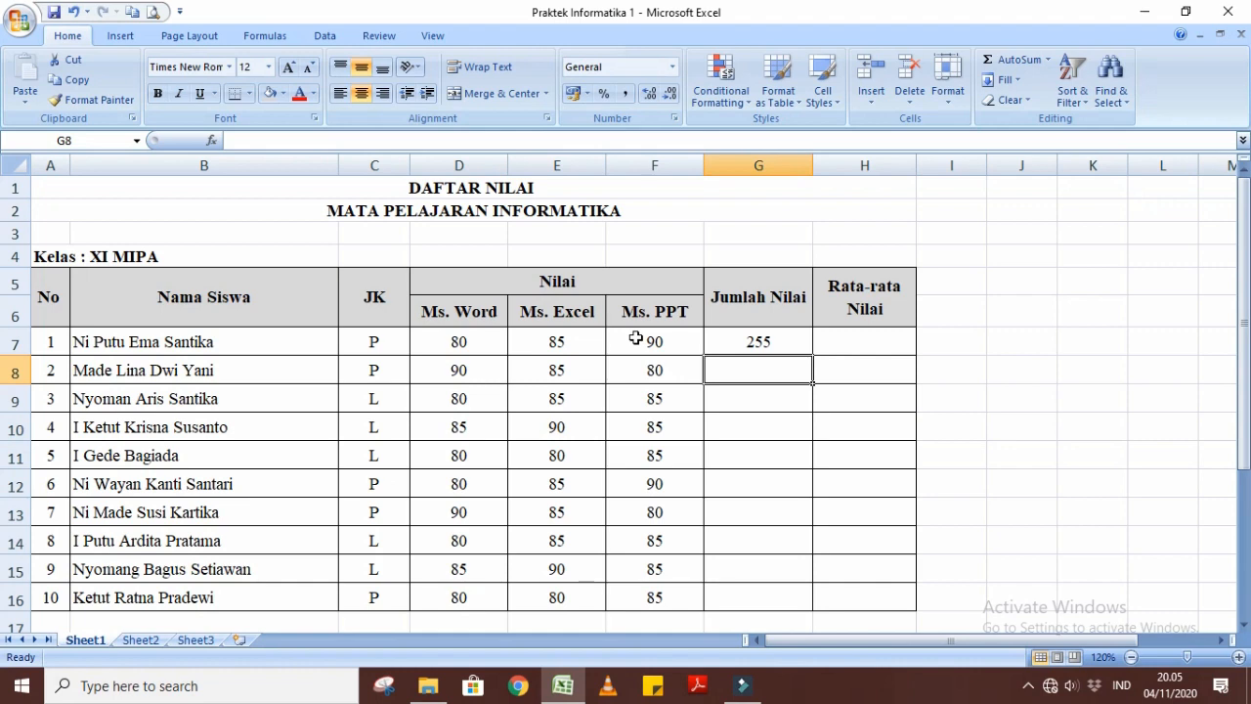
# Step: Clear G7 and total the first student's scores in D7:F7 with the AutoSum Sum function
pyautogui.click(724, 332)
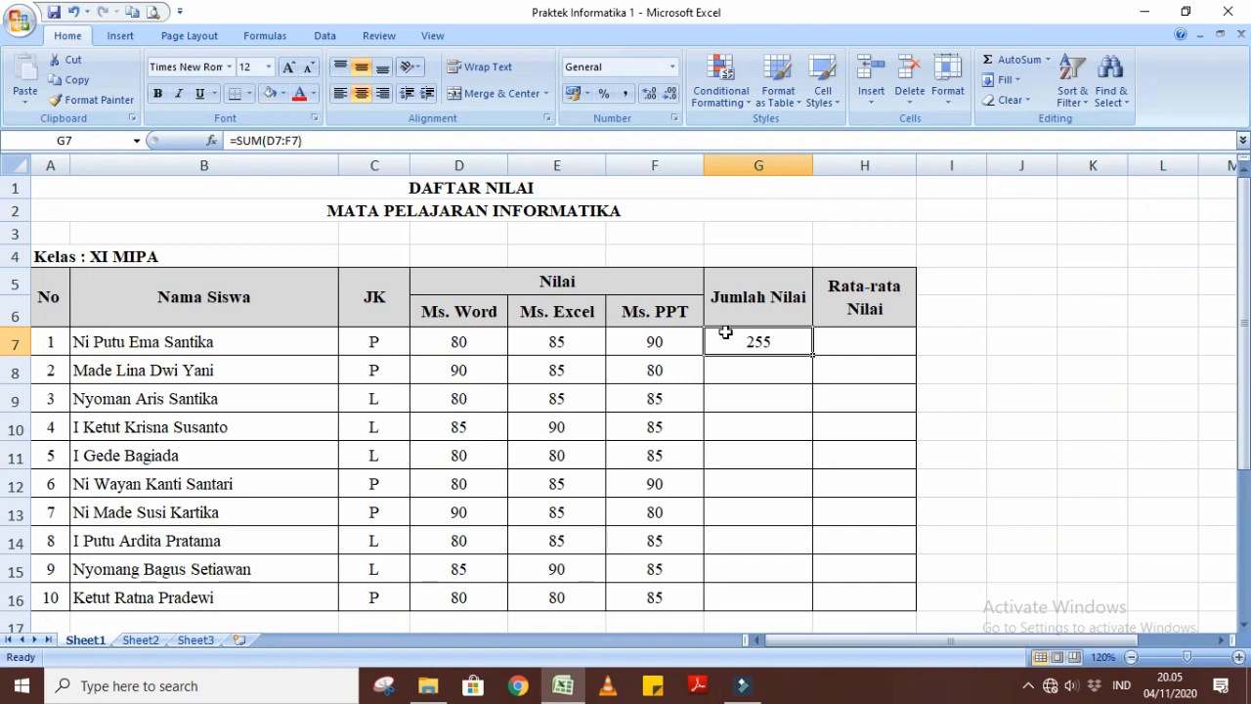
pyautogui.press('Delete')
pyautogui.click(264, 36)
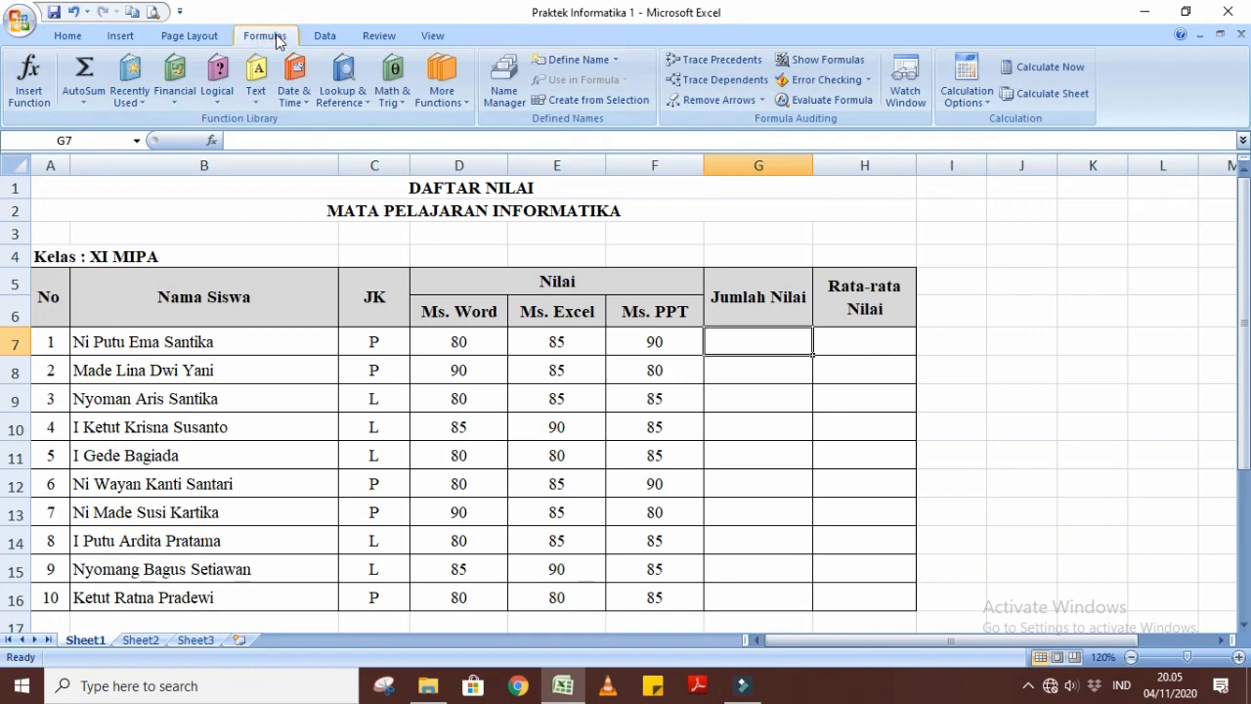
pyautogui.click(86, 98)
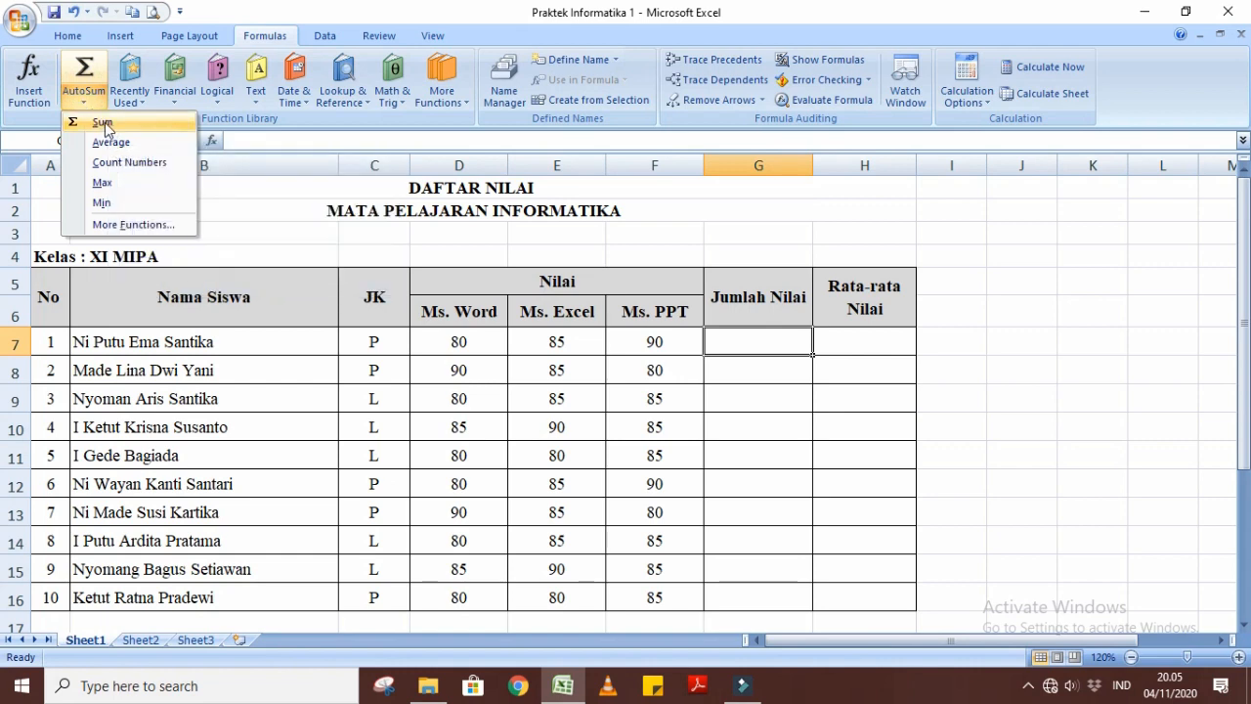
pyautogui.click(105, 124)
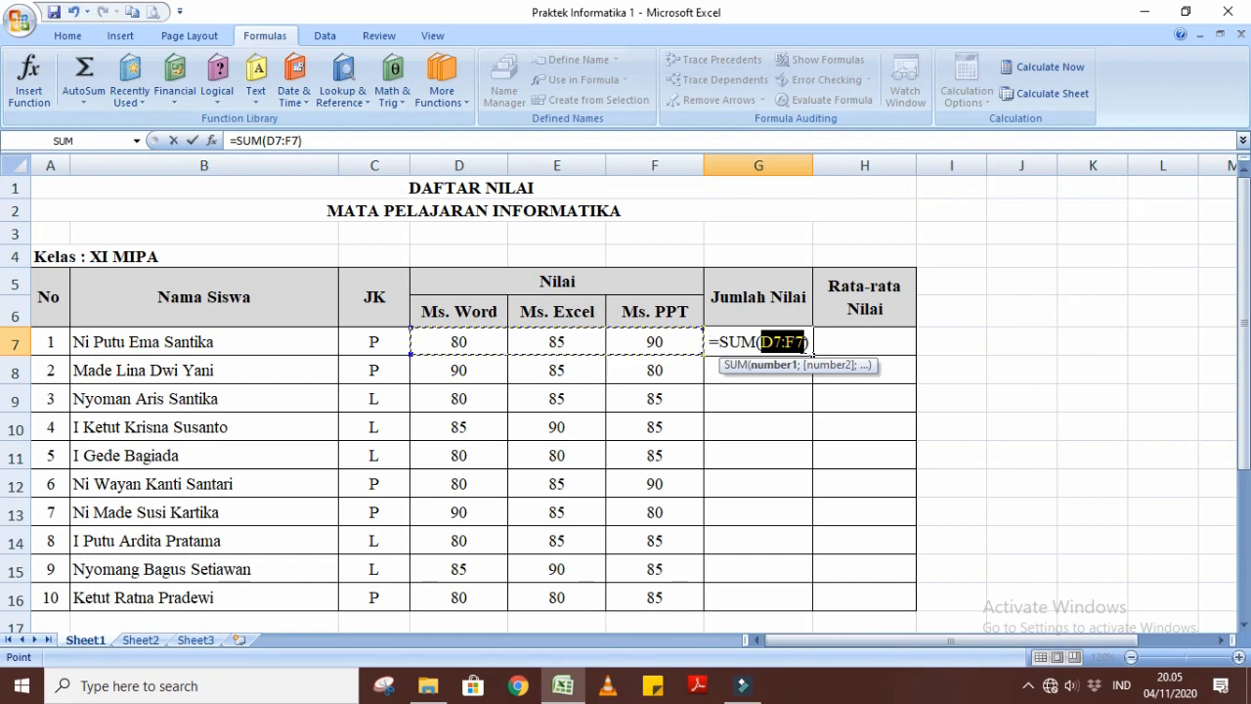
pyautogui.press('Return')
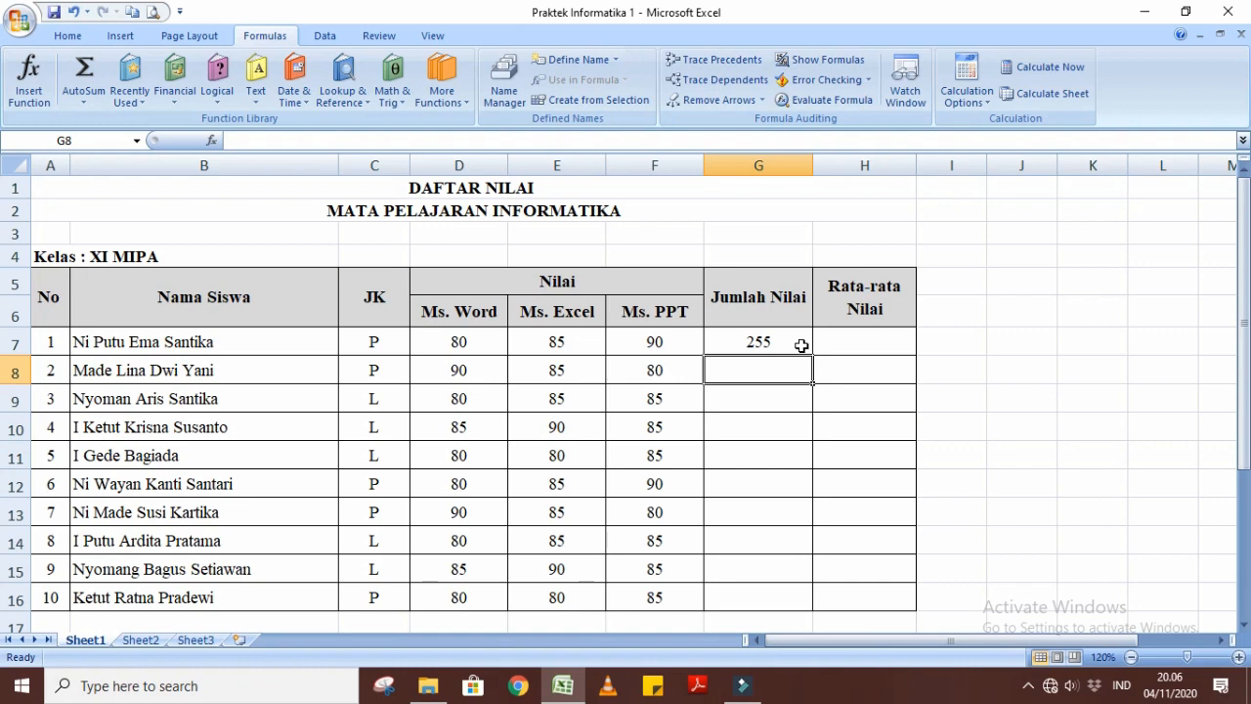
# Step: Fill the total formula in G7 down the Jumlah Nilai column through G16
pyautogui.click(800, 345)
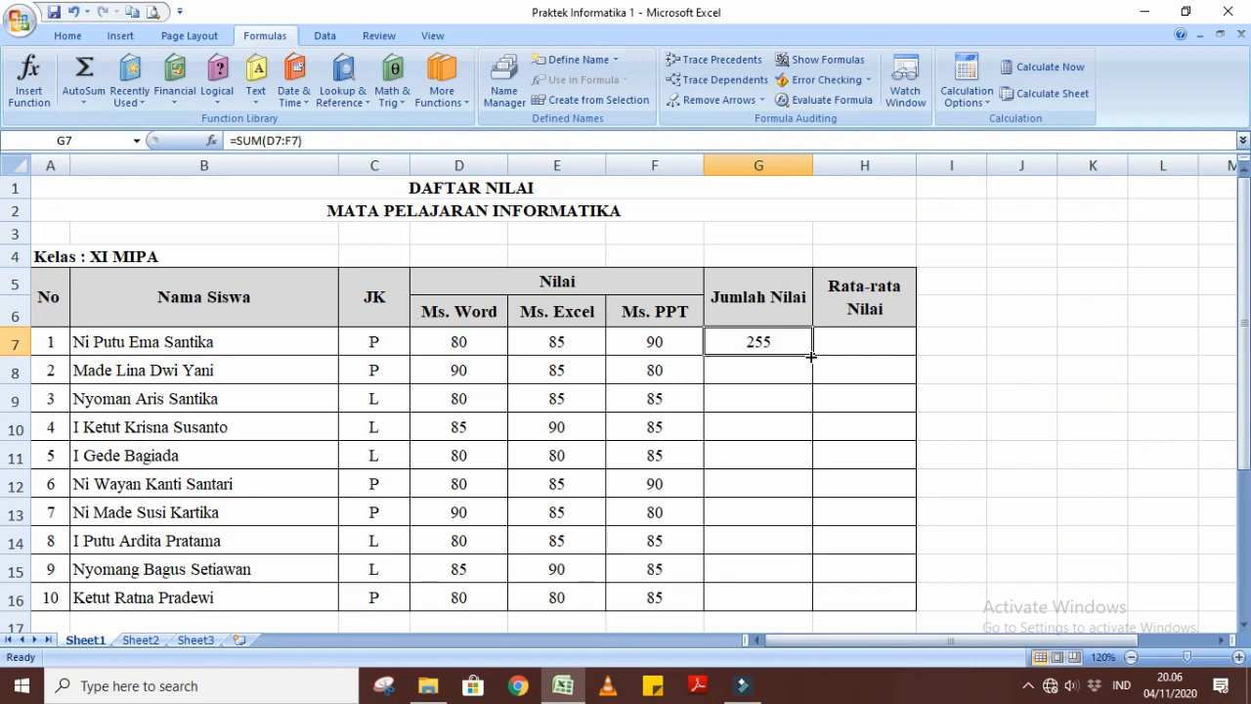
pyautogui.moveTo(810, 357); pyautogui.dragTo(818, 597)
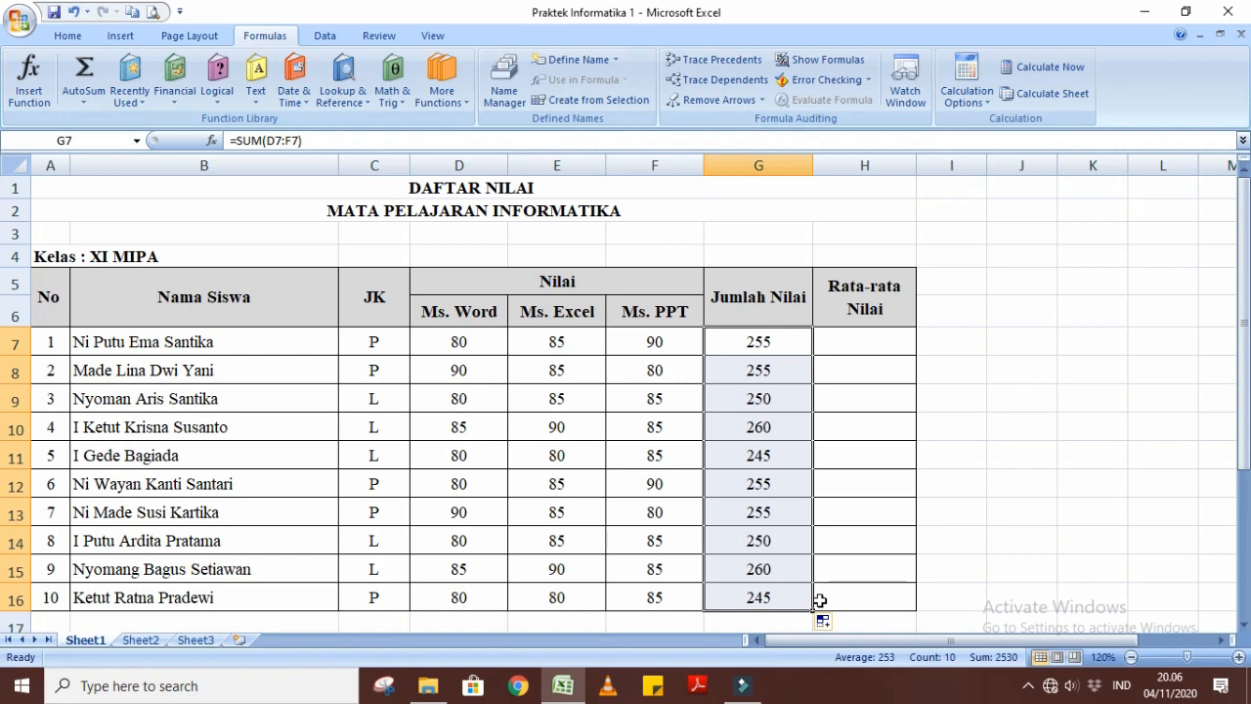
pyautogui.click(952, 453)
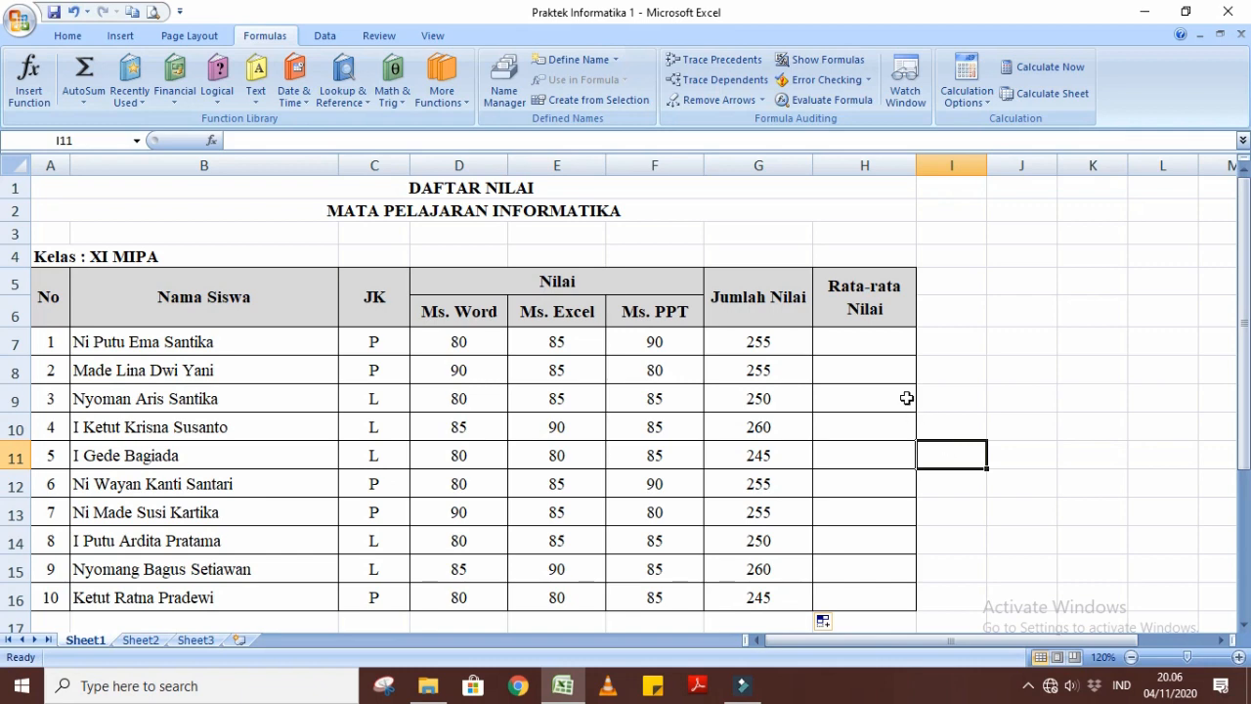
# Step: Calculate the first student's Rata-rata Nilai in H7 with the formula =AVERAGE(D7:F7)
pyautogui.click(849, 344)
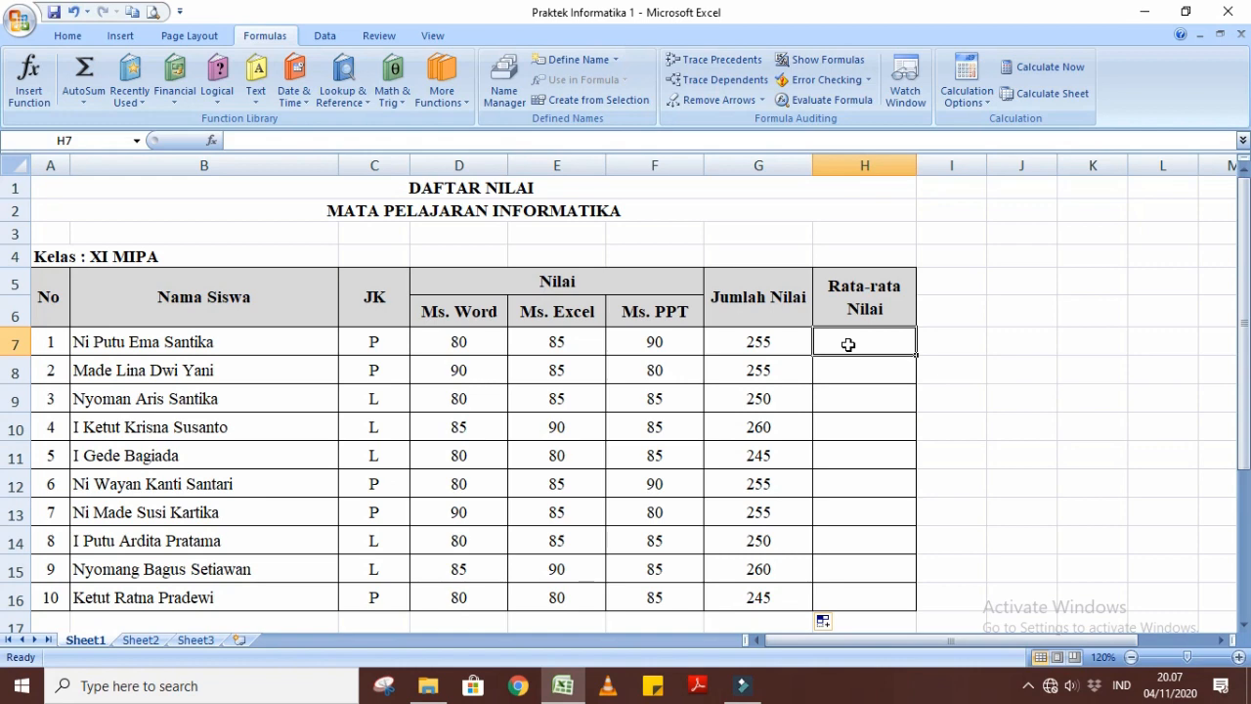
pyautogui.write('=')
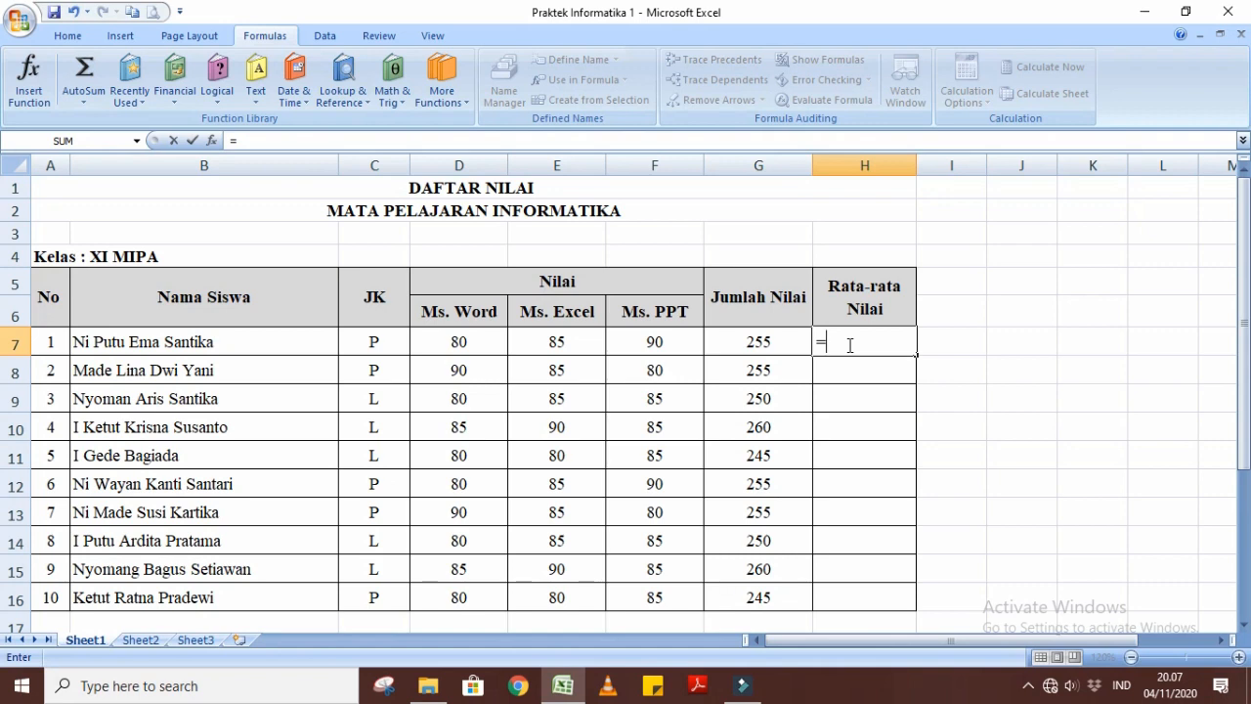
pyautogui.write('AVE')
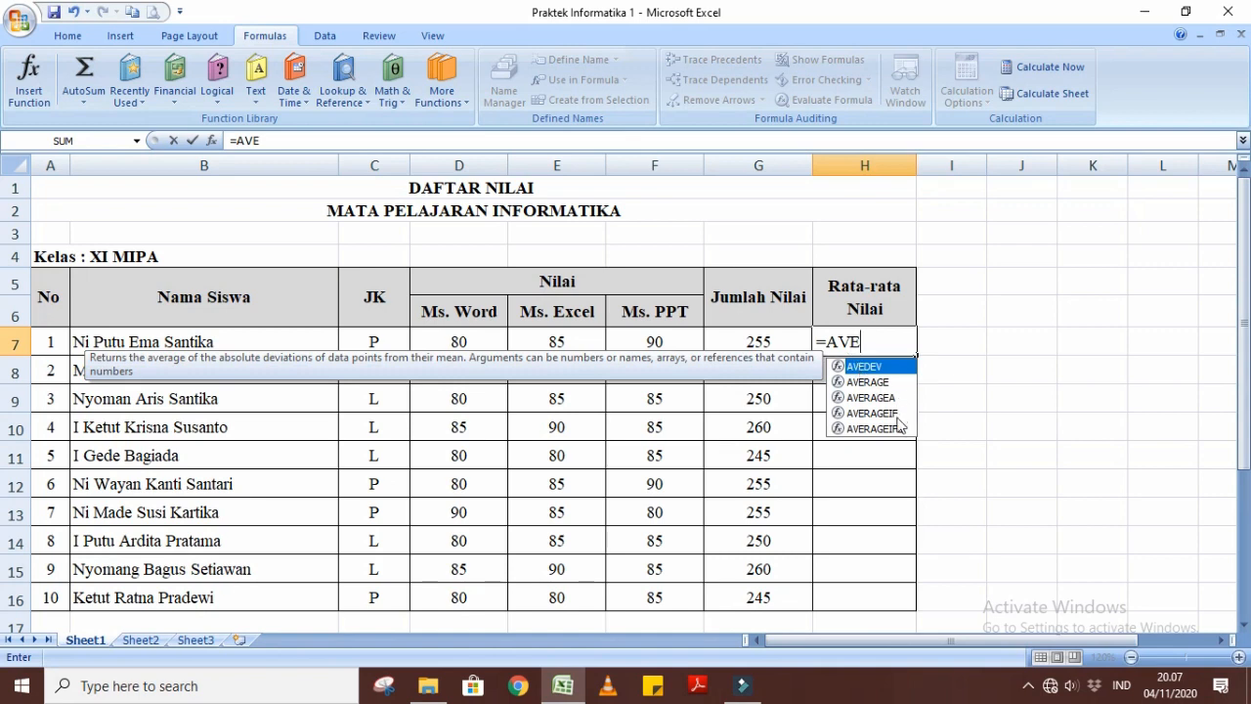
pyautogui.doubleClick(875, 384)
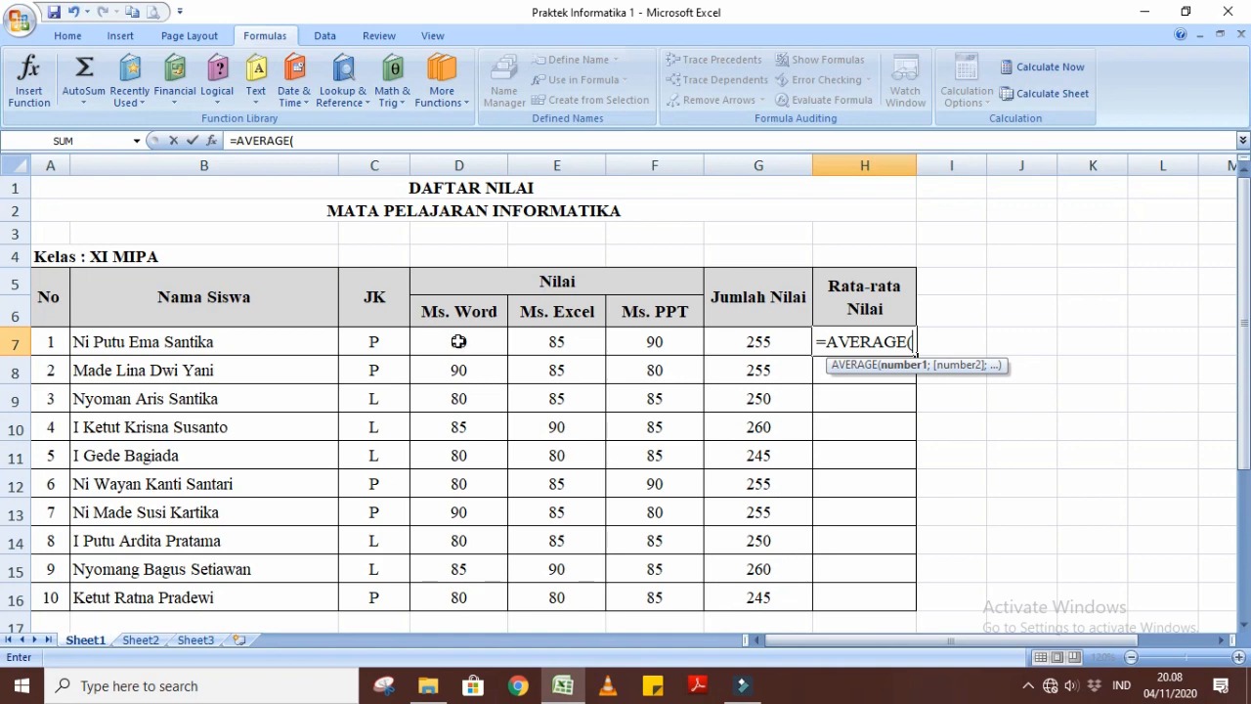
pyautogui.moveTo(458, 342); pyautogui.dragTo(629, 339)
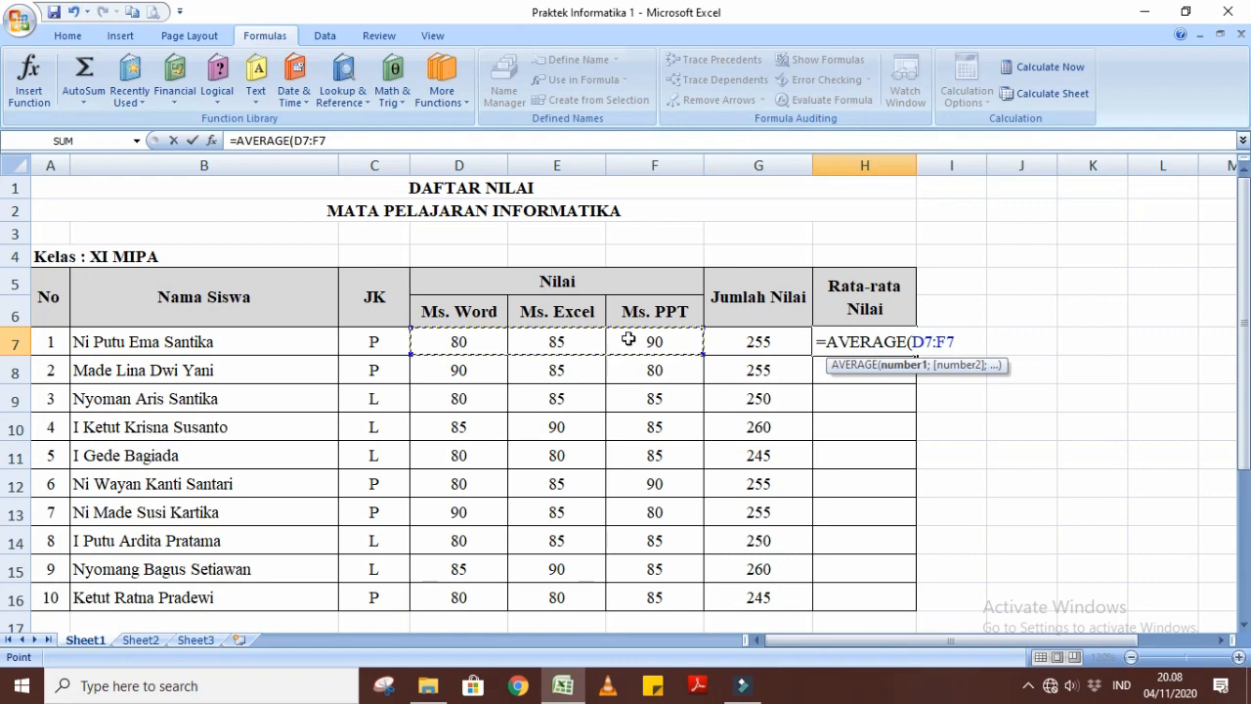
pyautogui.write(')')
pyautogui.press('Return')
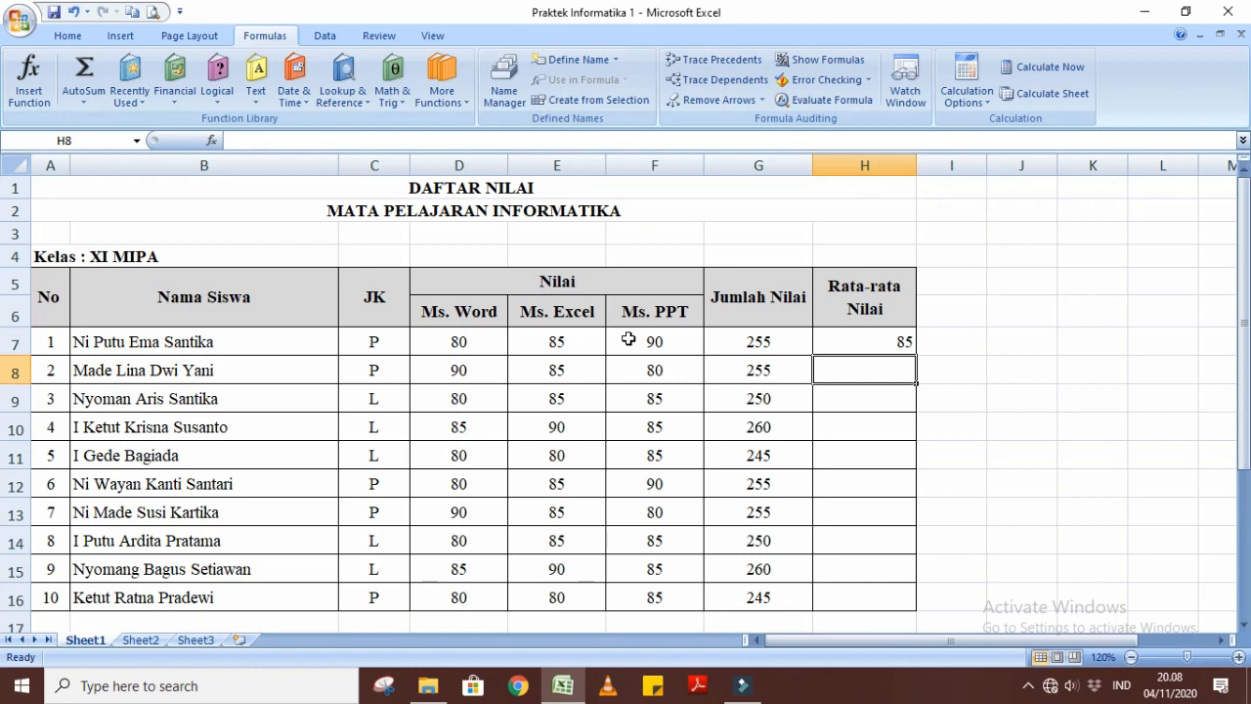
# Step: Clear H7 and insert the AutoSum Average function there, with its range changed to D7:F7
pyautogui.click(838, 340)
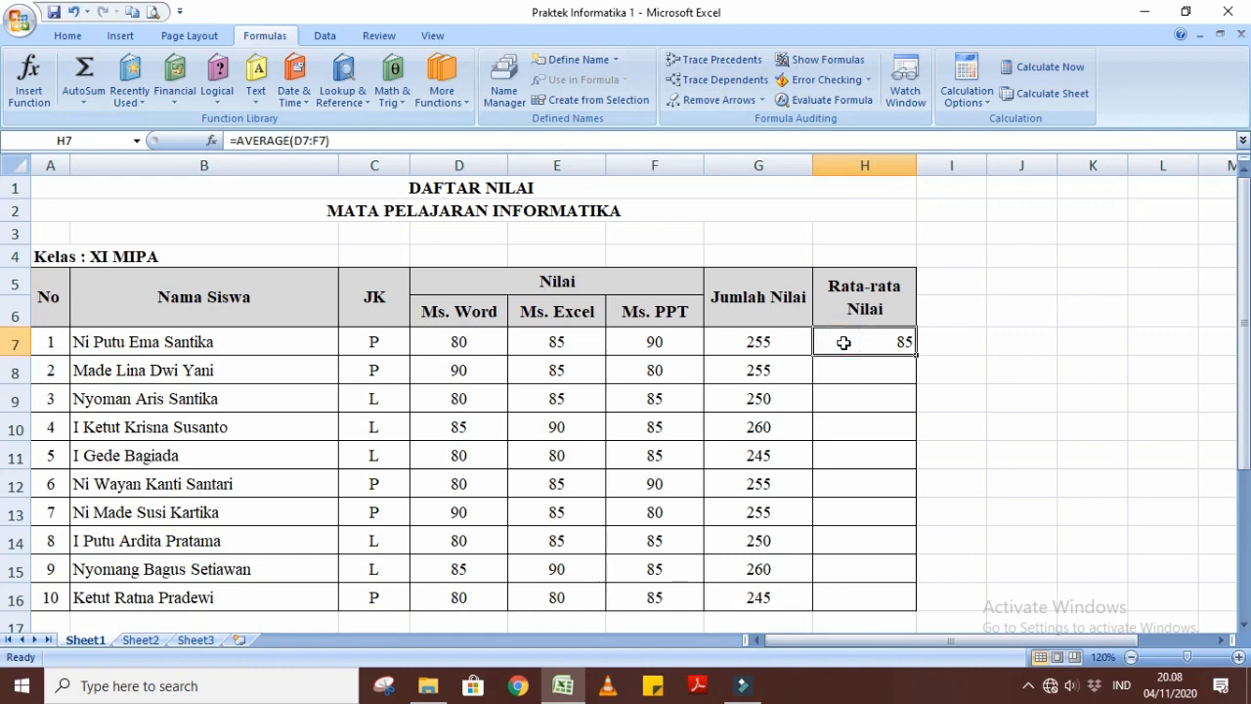
pyautogui.press('Delete')
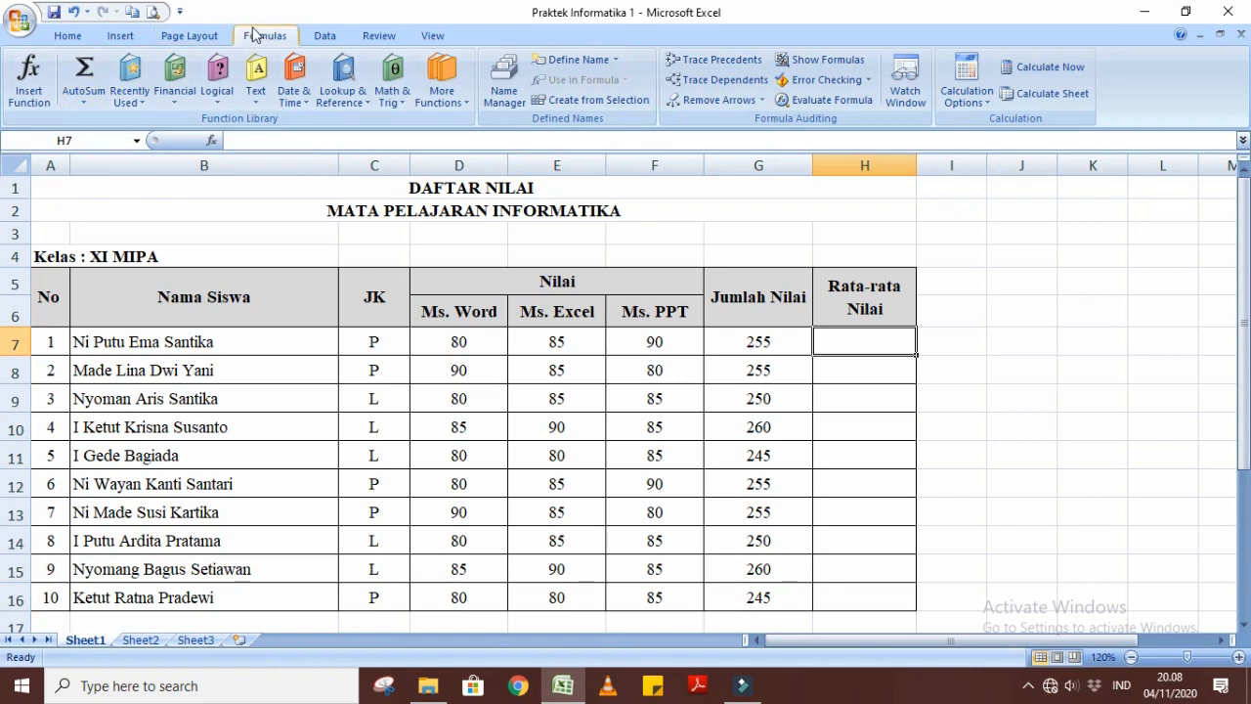
pyautogui.click(80, 98)
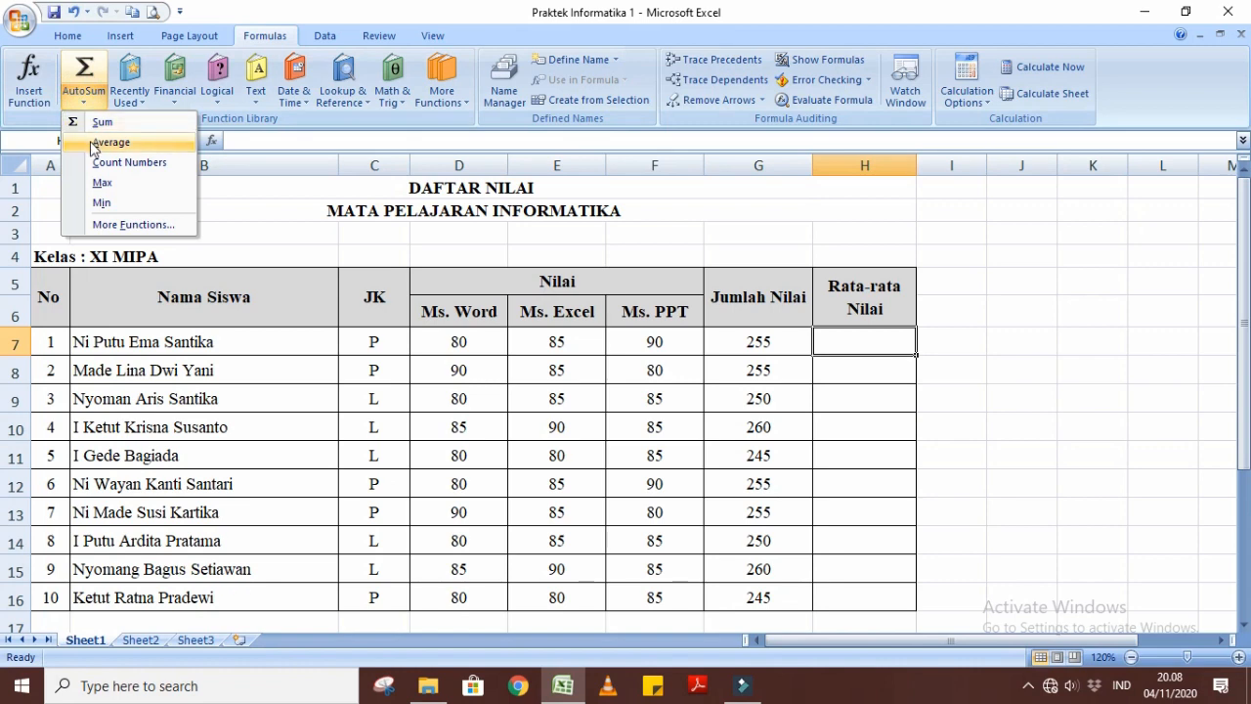
pyautogui.click(93, 144)
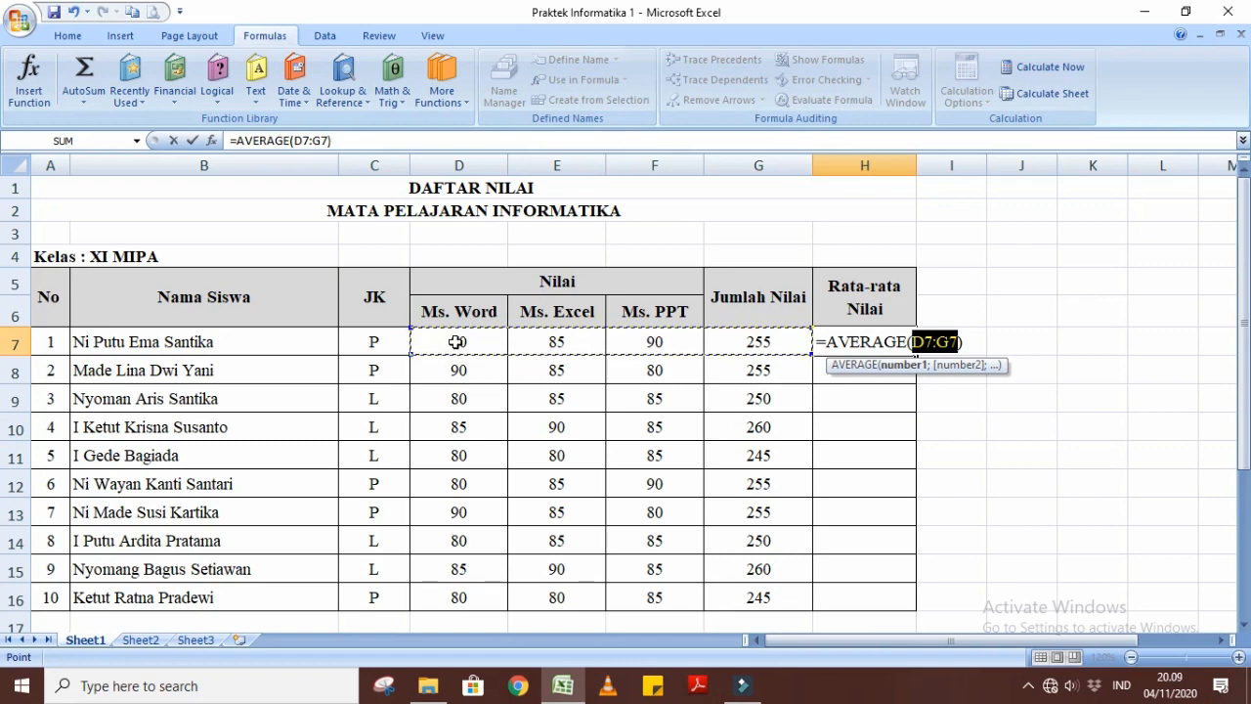
pyautogui.moveTo(450, 340); pyautogui.dragTo(634, 335)
pyautogui.write(')')
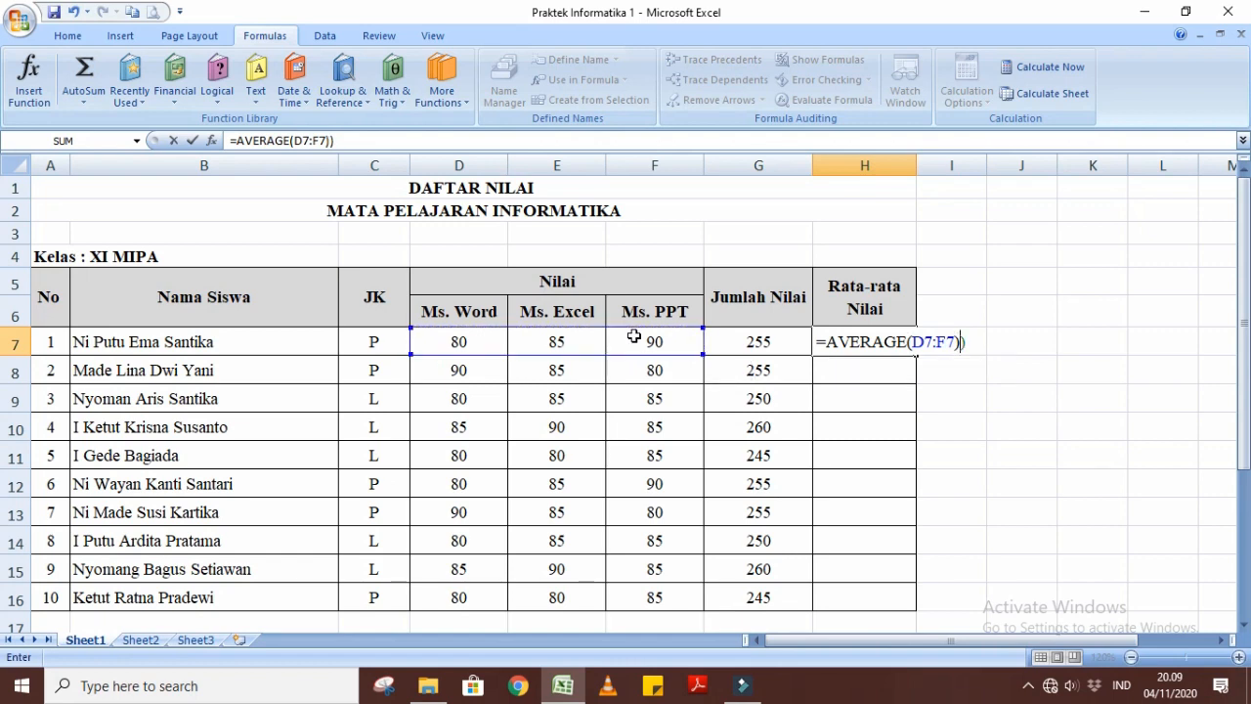
pyautogui.press('BackSpace')
pyautogui.press('Return')
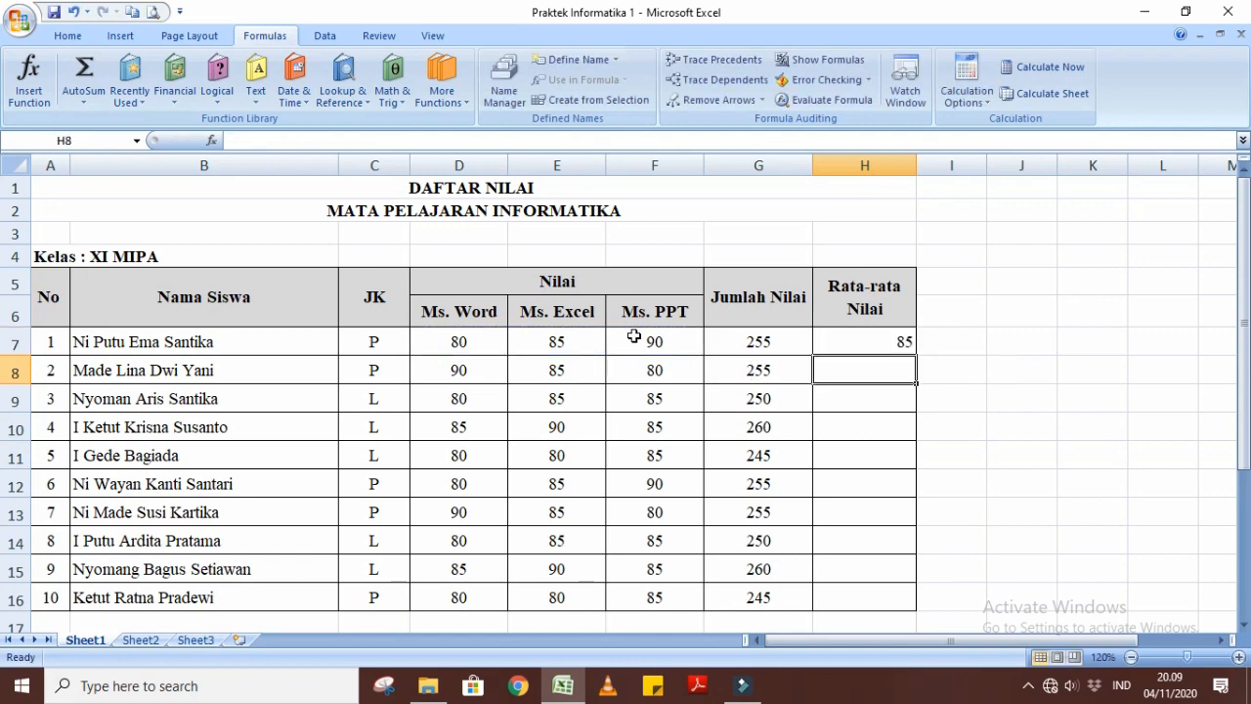
# Step: Fill the average formula in H7 down the Rata-rata Nilai column through H16
pyautogui.click(837, 340)
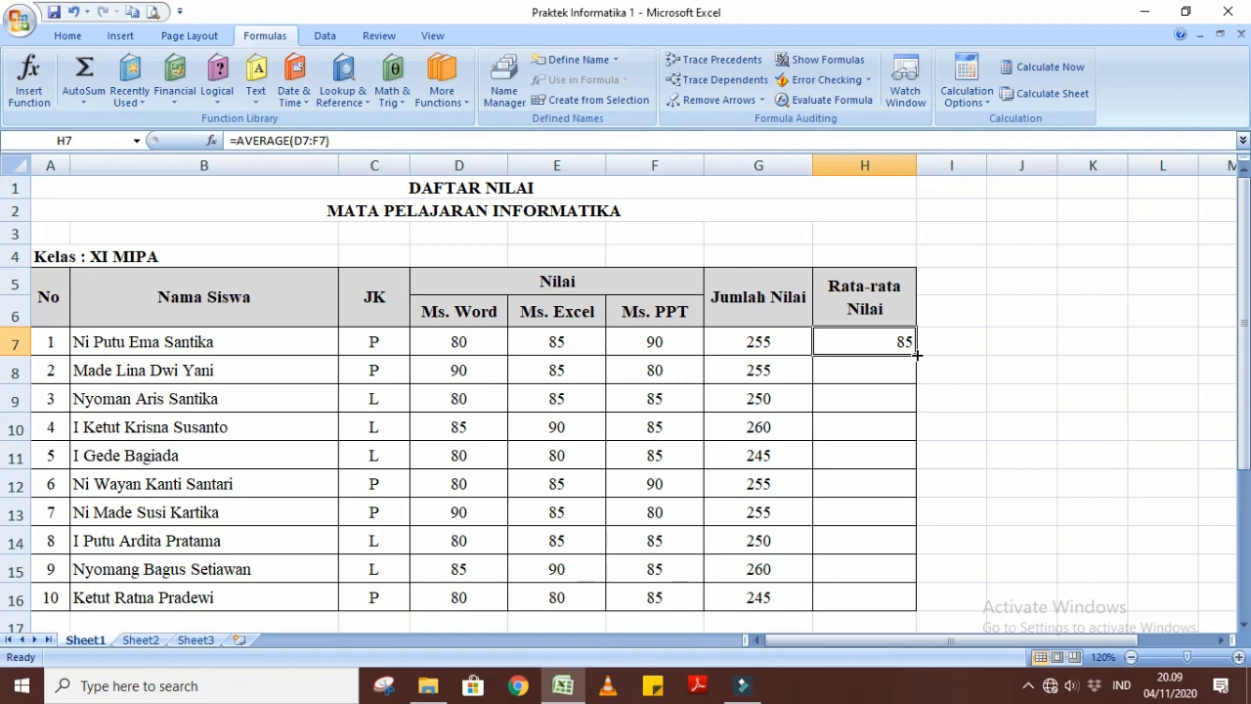
pyautogui.moveTo(916, 355); pyautogui.dragTo(923, 607)
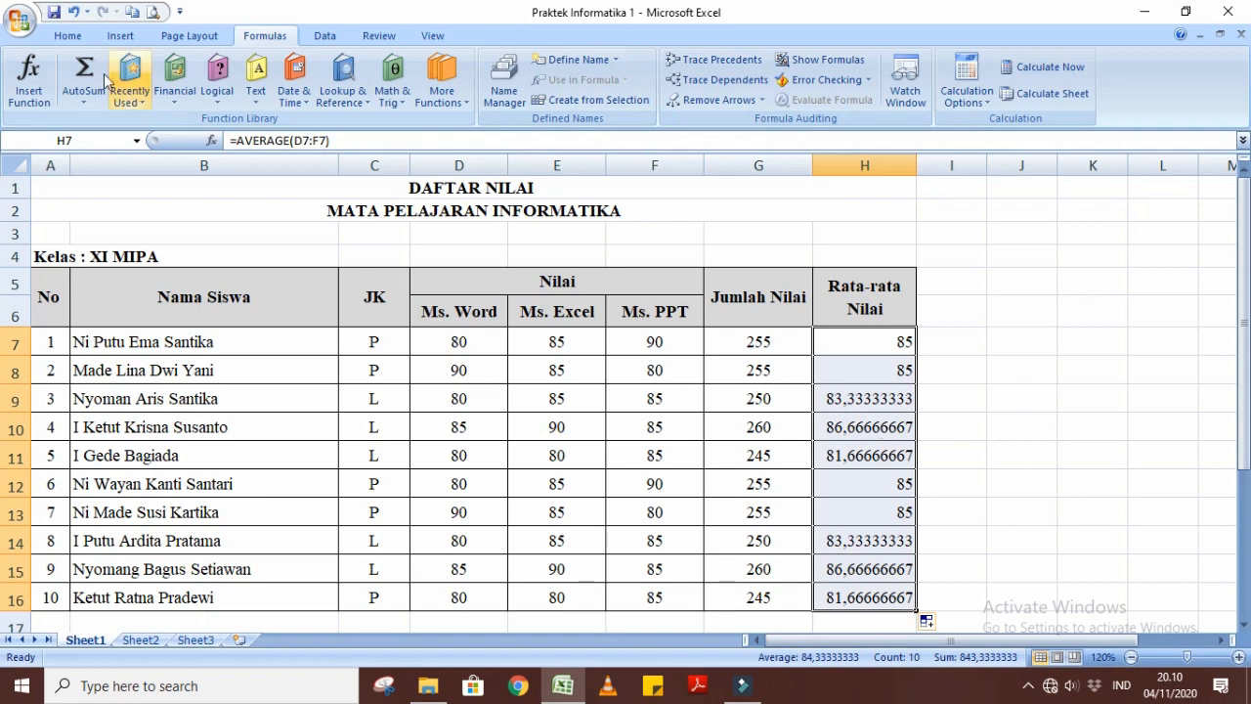
# Step: Format the averages in H7:H16 as whole numbers without decimals and centre them in their cells
pyautogui.click(55, 39)
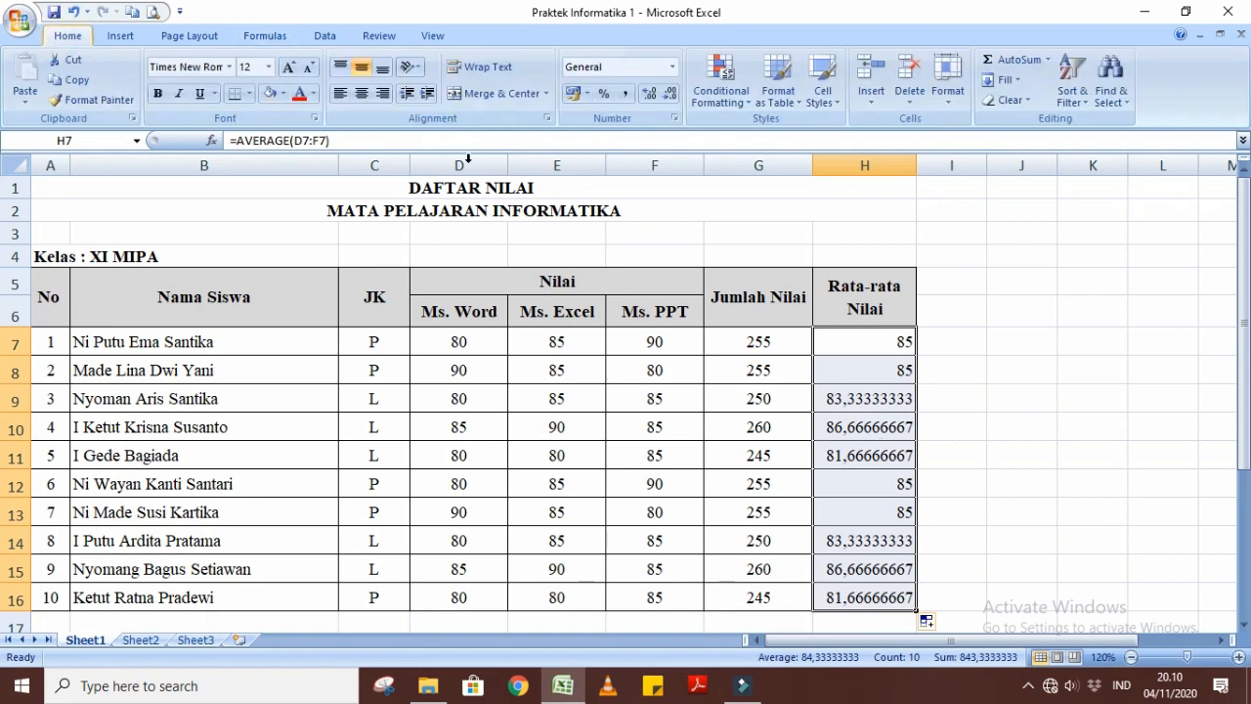
pyautogui.click(671, 93)
pyautogui.click(670, 93)
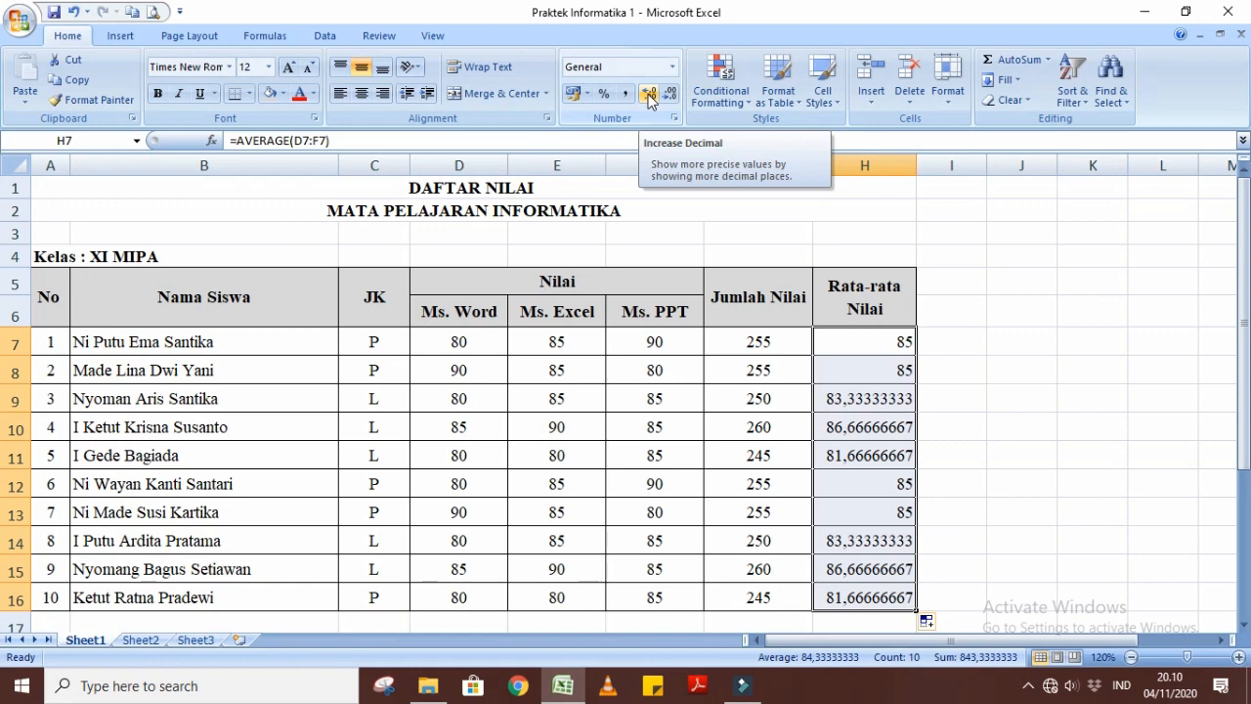
pyautogui.click(649, 94)
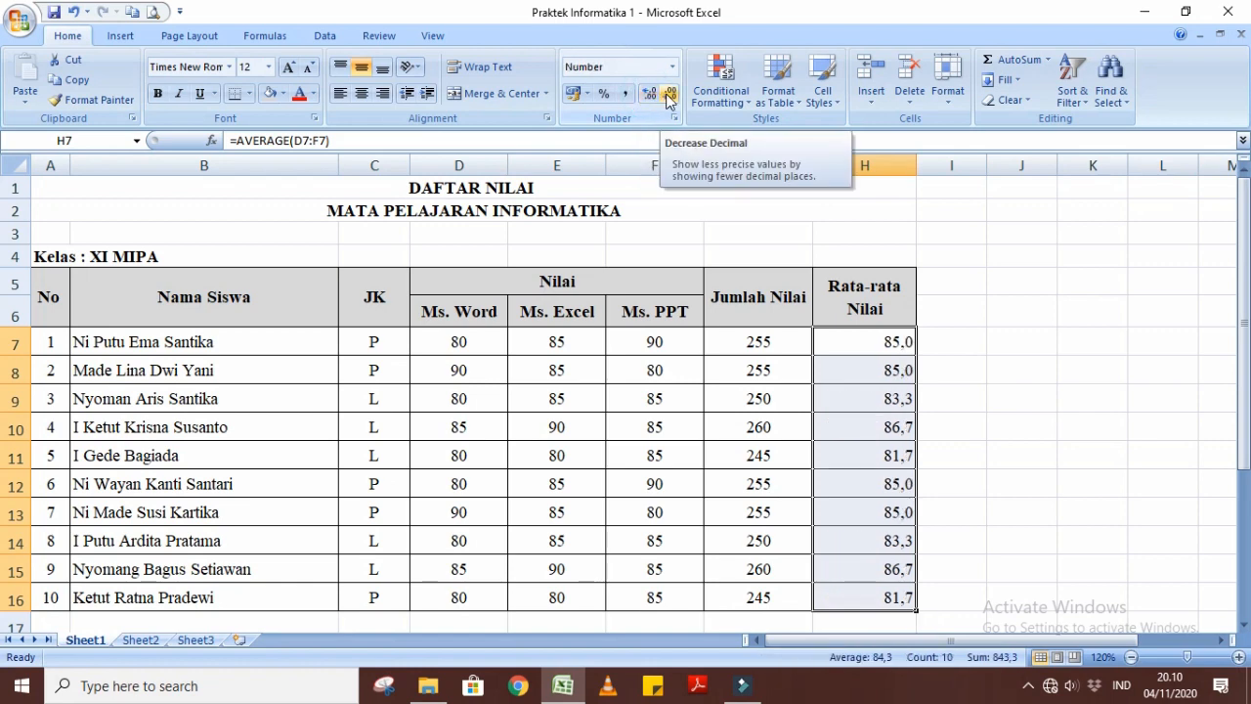
pyautogui.click(668, 96)
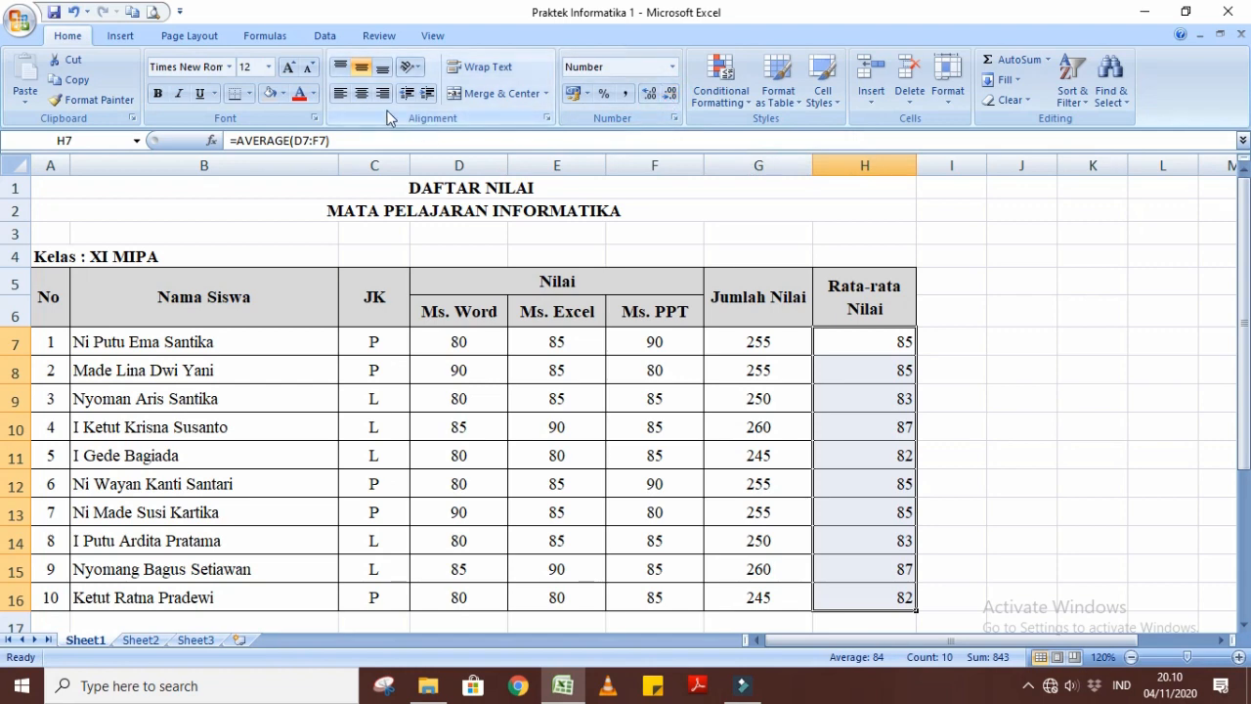
pyautogui.click(362, 94)
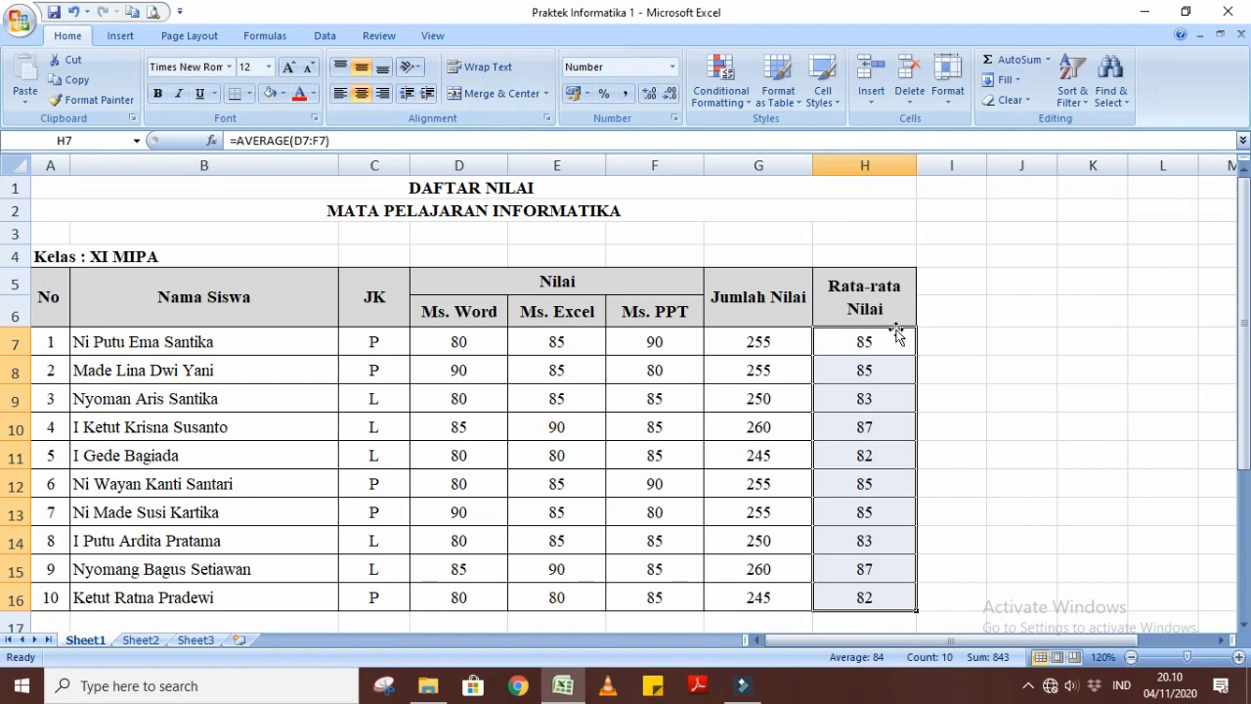
# Step: Try out more decimal places on the averages in H7:H16 and reduce them back to whole numbers
pyautogui.click(650, 93)
pyautogui.click(650, 93)
pyautogui.click(650, 93)
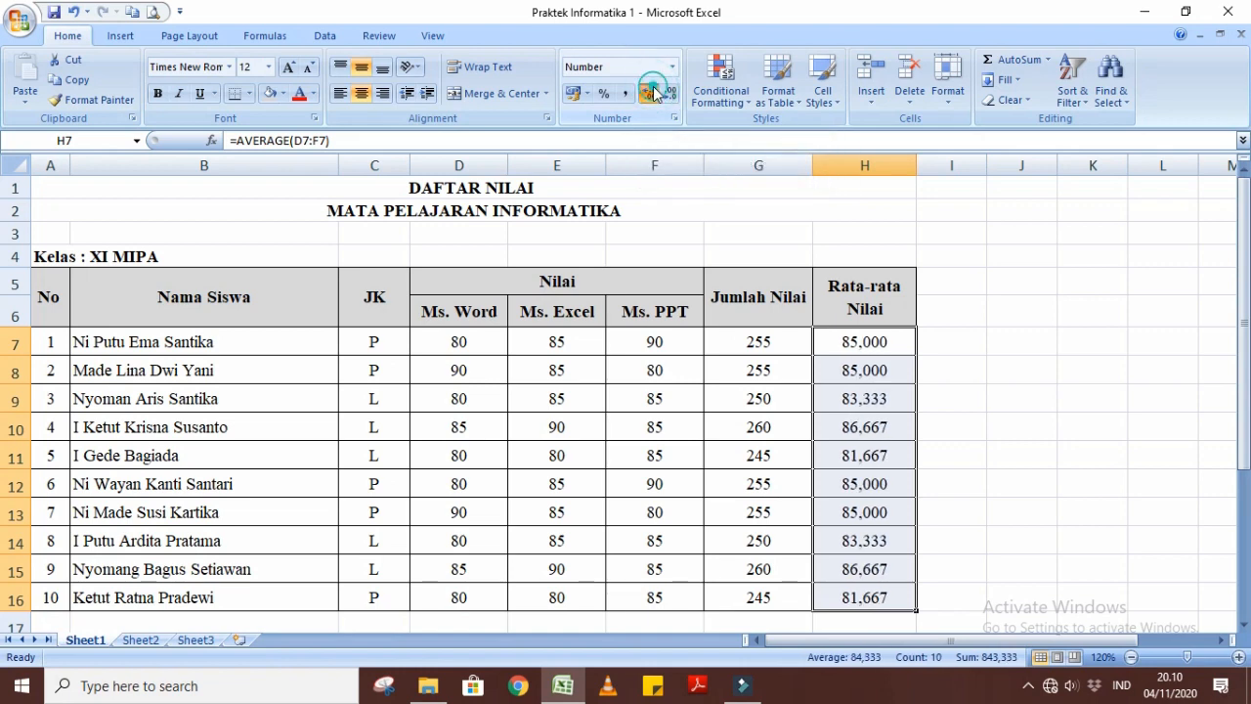
pyautogui.click(650, 92)
pyautogui.click(671, 94)
pyautogui.click(671, 94)
pyautogui.click(672, 94)
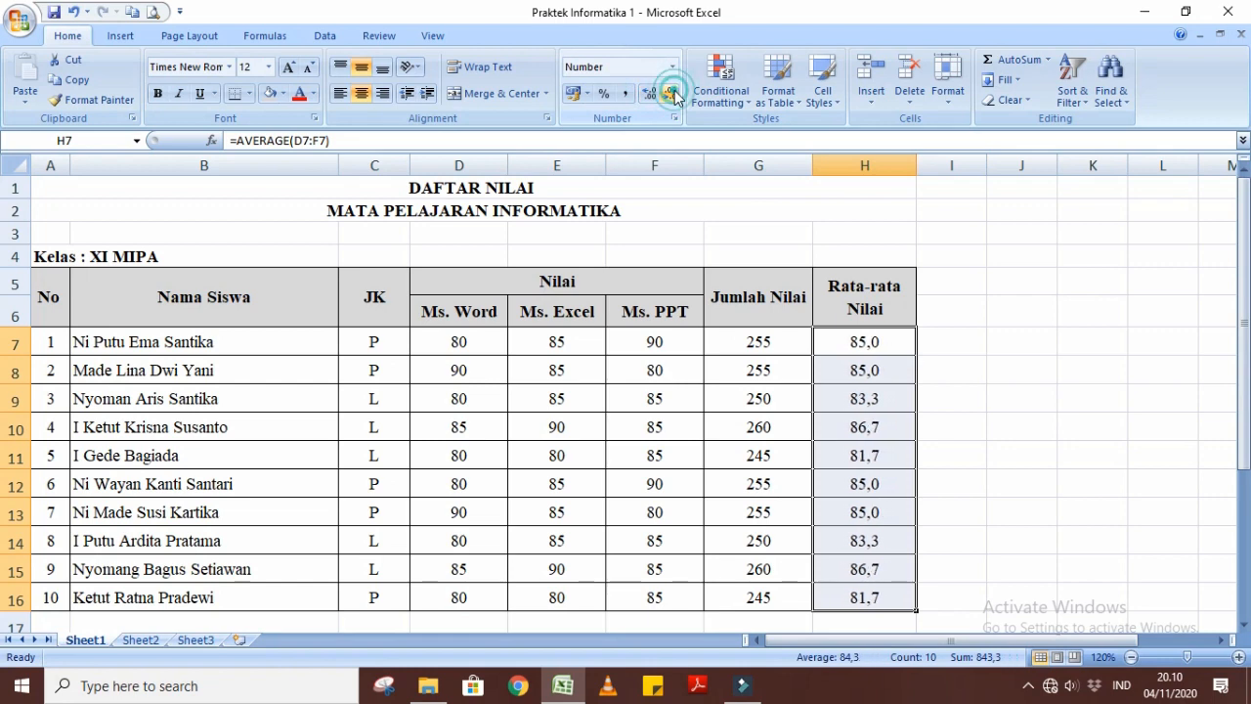
pyautogui.click(672, 94)
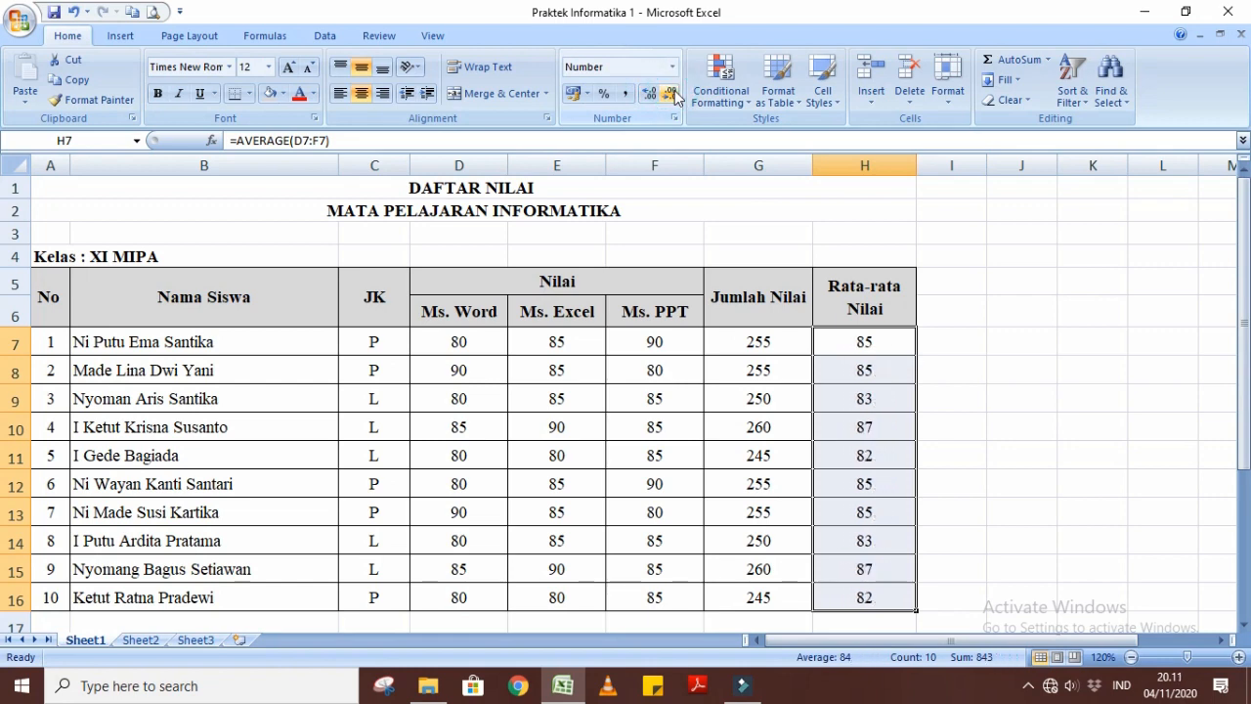
pyautogui.click(1041, 370)
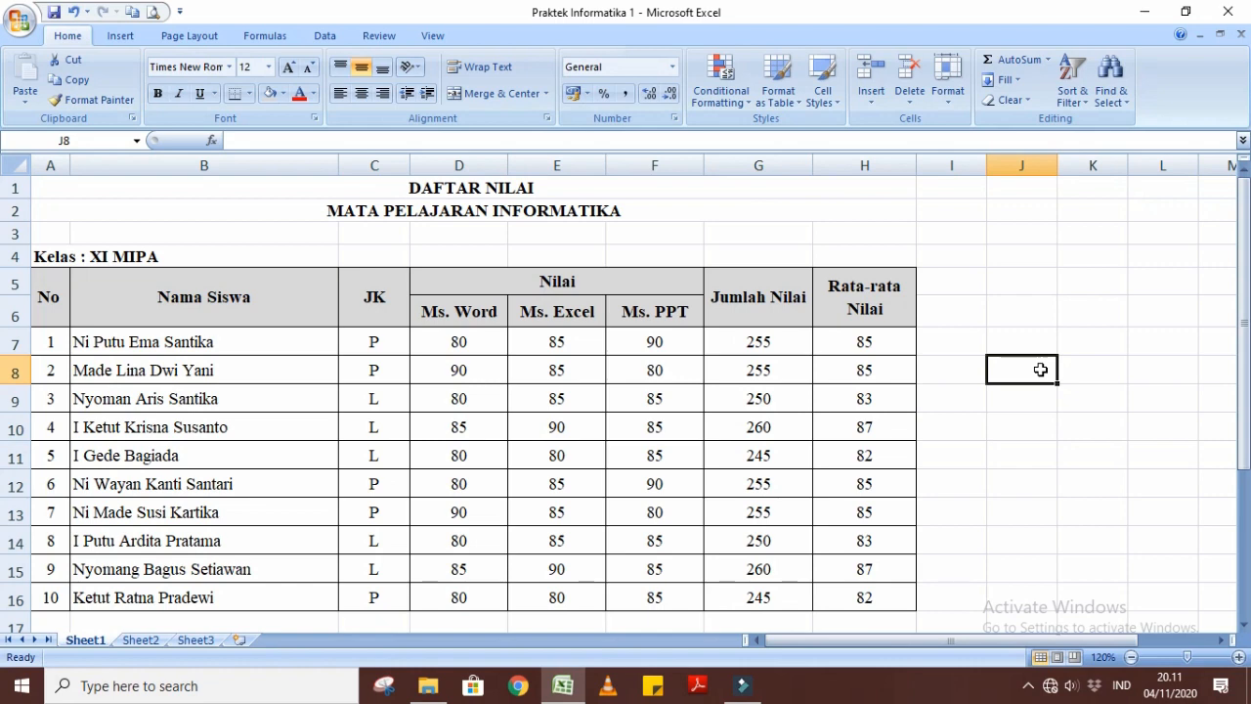
# Step: Enter the label NILAI TERTINGGI in A17, directly below the last student row
pyautogui.moveTo(1244, 342); pyautogui.dragTo(1245, 415)
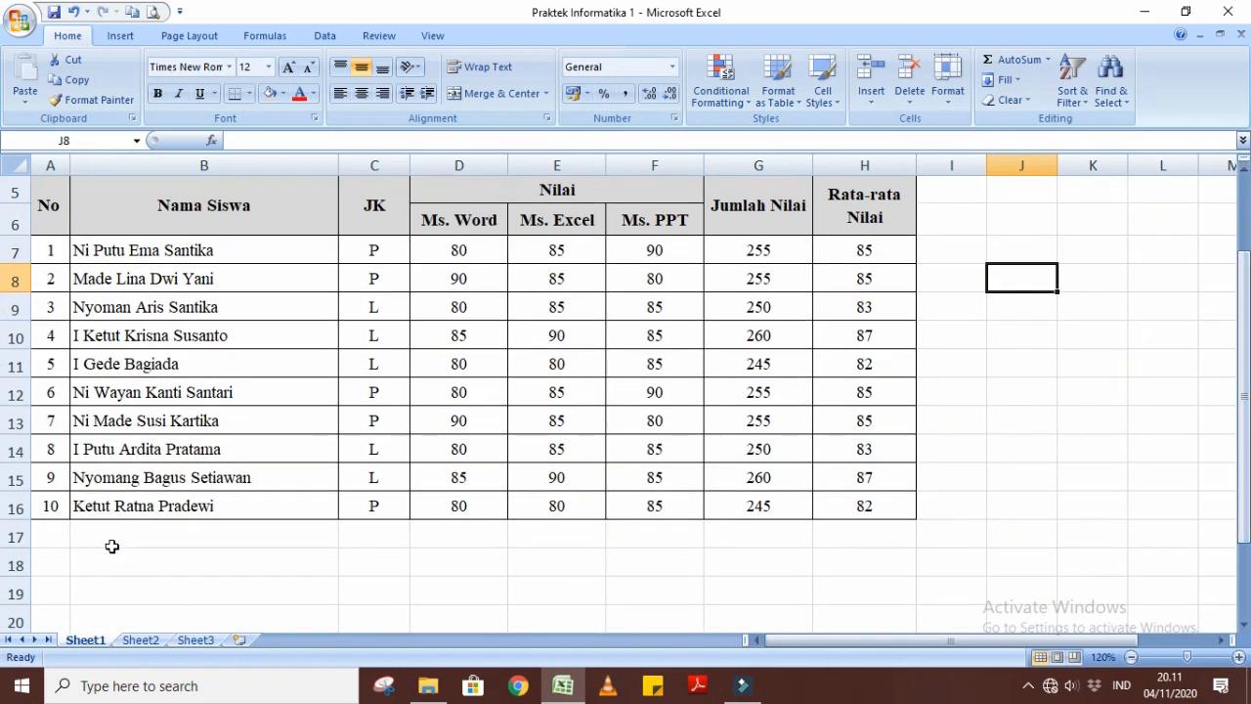
pyautogui.click(64, 537)
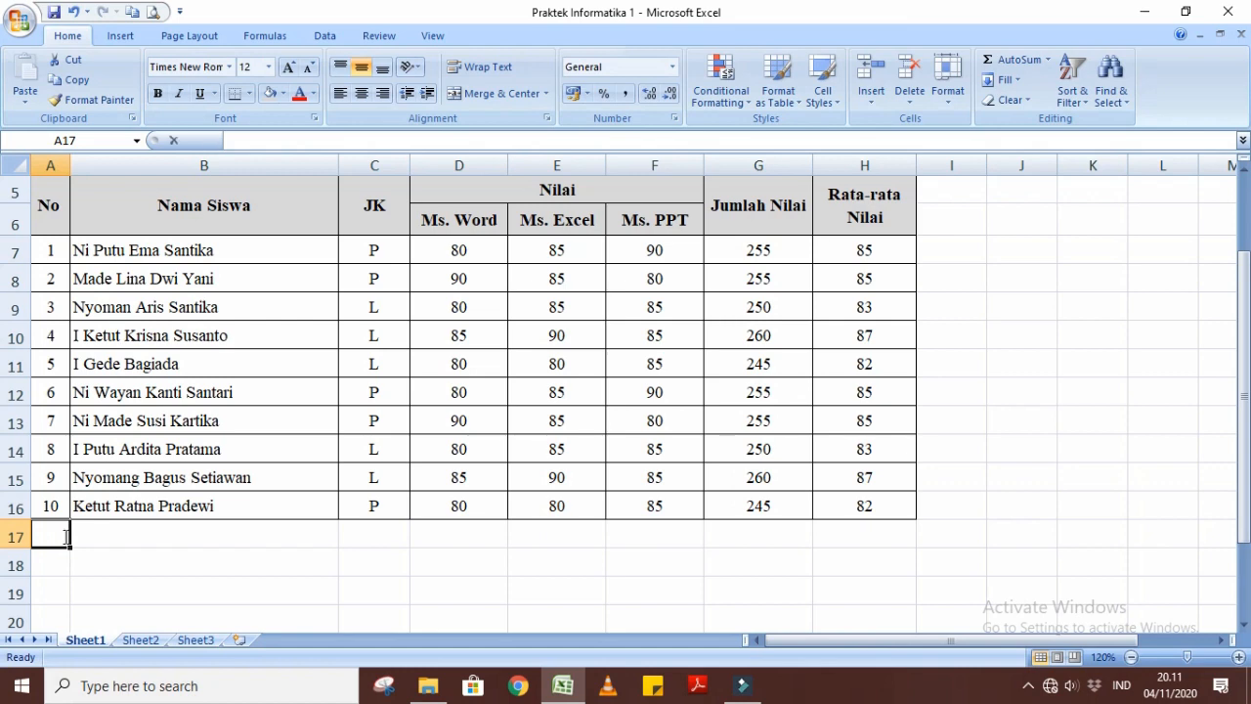
pyautogui.write('n')
pyautogui.press('BackSpace')
pyautogui.press('BackSpace')
pyautogui.write('NIL')
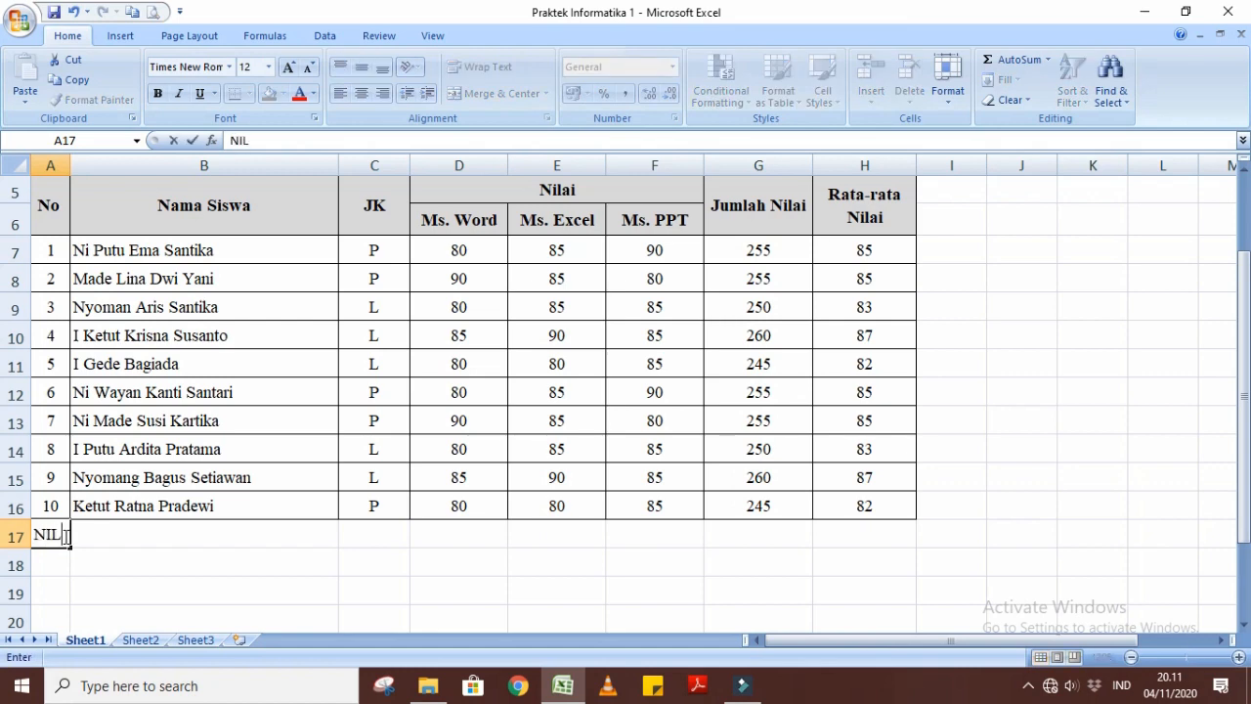
pyautogui.write('AI TERTINGGI')
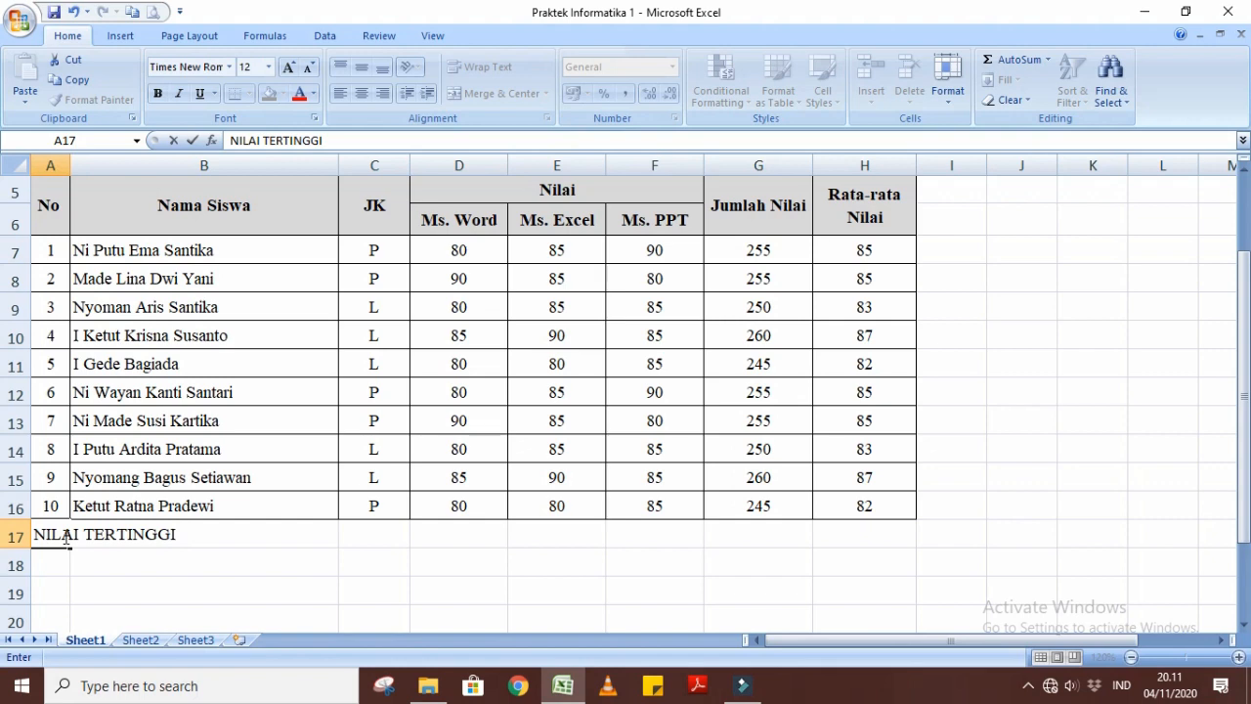
pyautogui.press('Return')
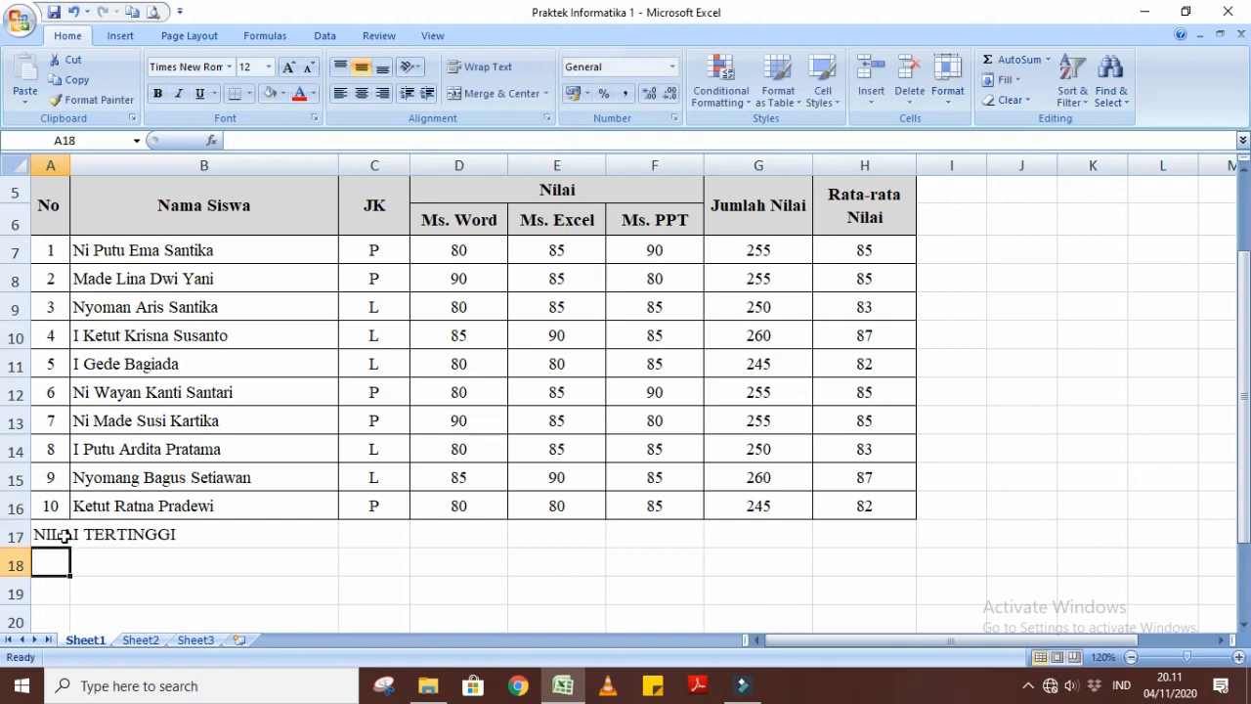
# Step: Add the labels NILAI TERENDAH in A18 and RATA-RATA KELAS in A19
pyautogui.write('NILAI TER')
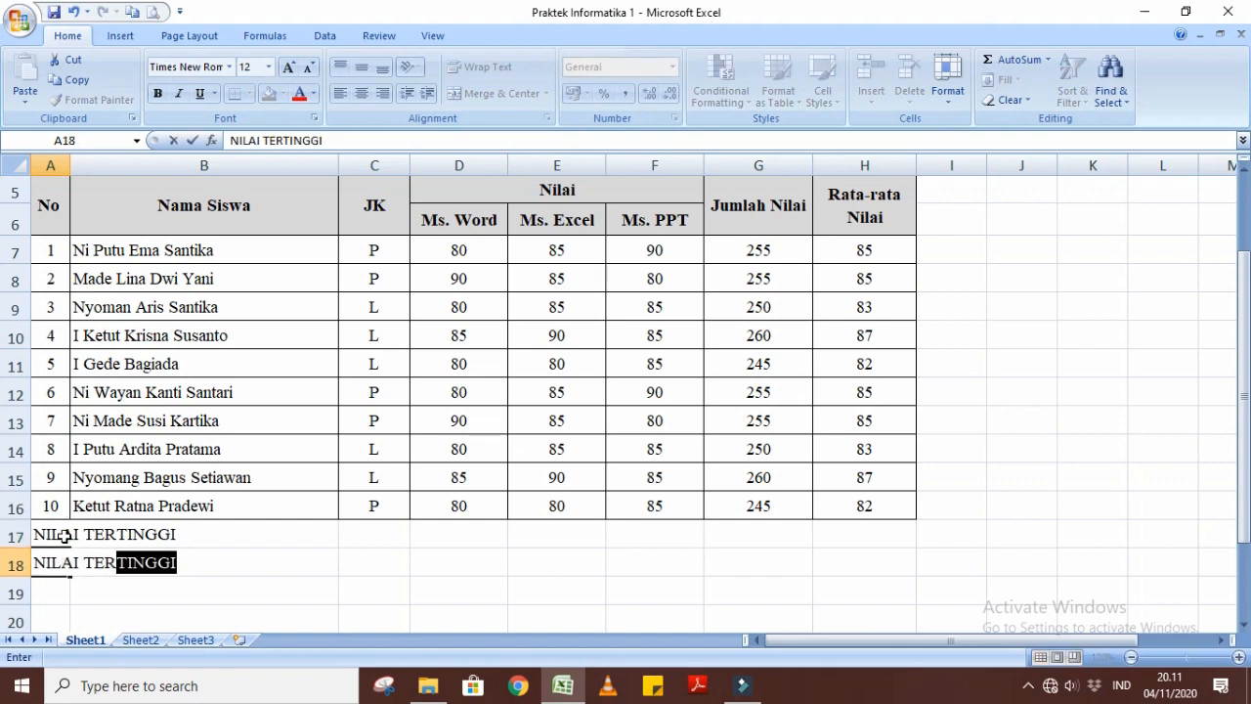
pyautogui.write('ENDAH')
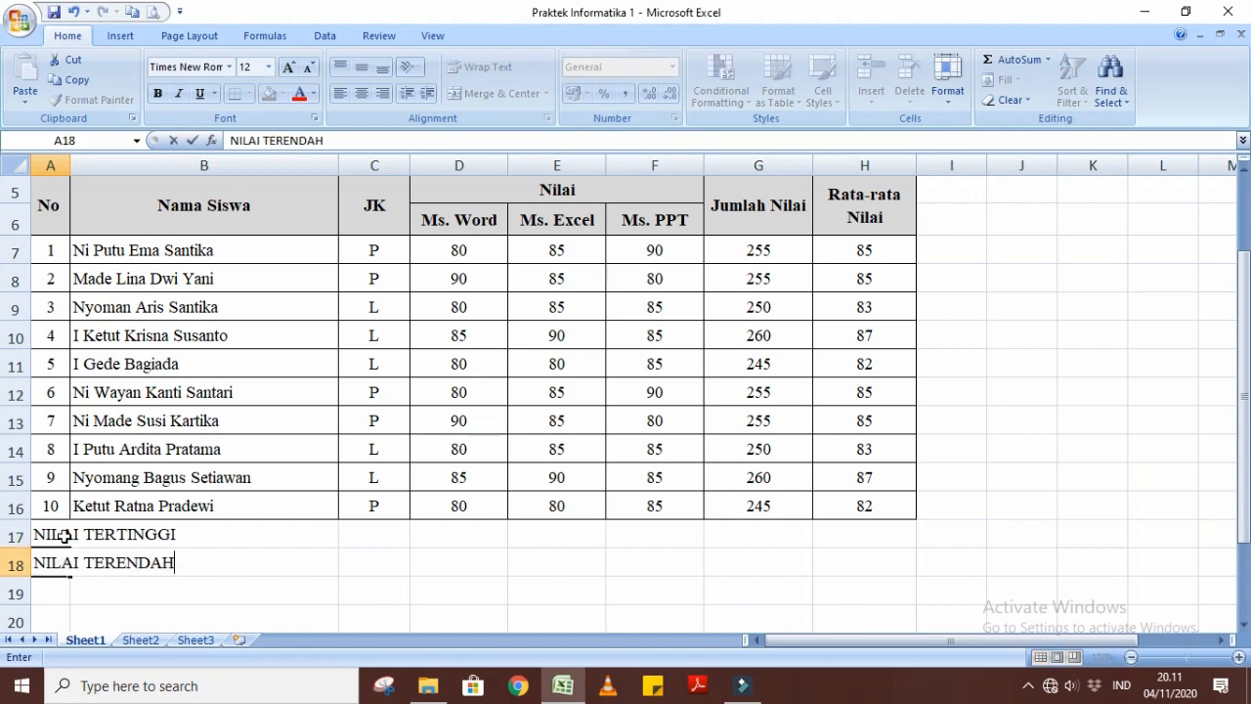
pyautogui.press('Return')
pyautogui.write('RATA-')
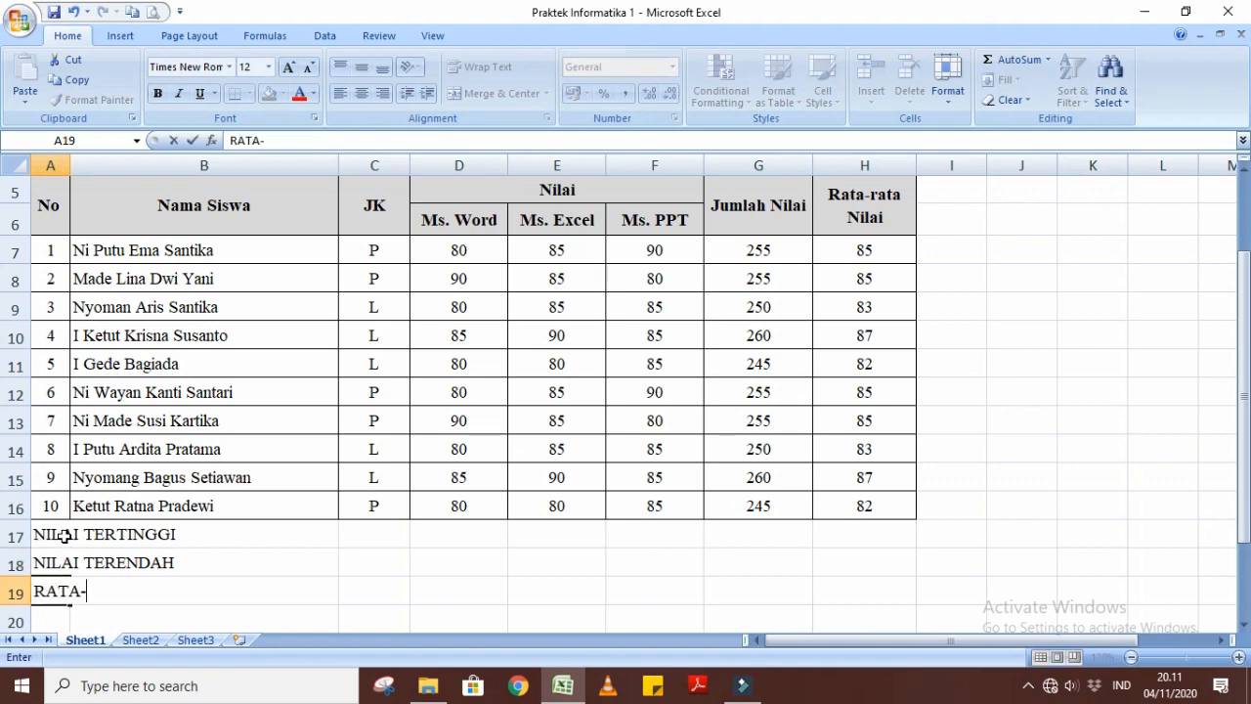
pyautogui.write('RATA KELAS')
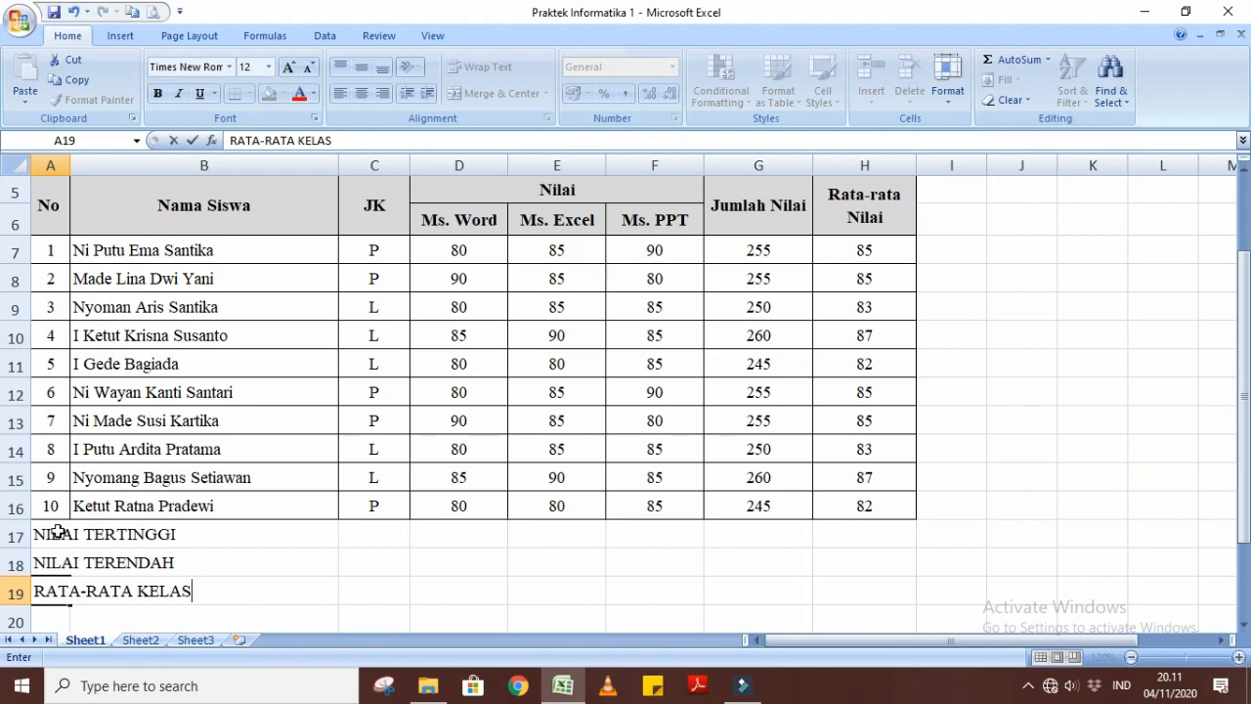
# Step: Merge and centre each of the three summary labels across columns A to C in rows 17, 18 and 19
pyautogui.moveTo(64, 535); pyautogui.dragTo(352, 522)
pyautogui.click(477, 92)
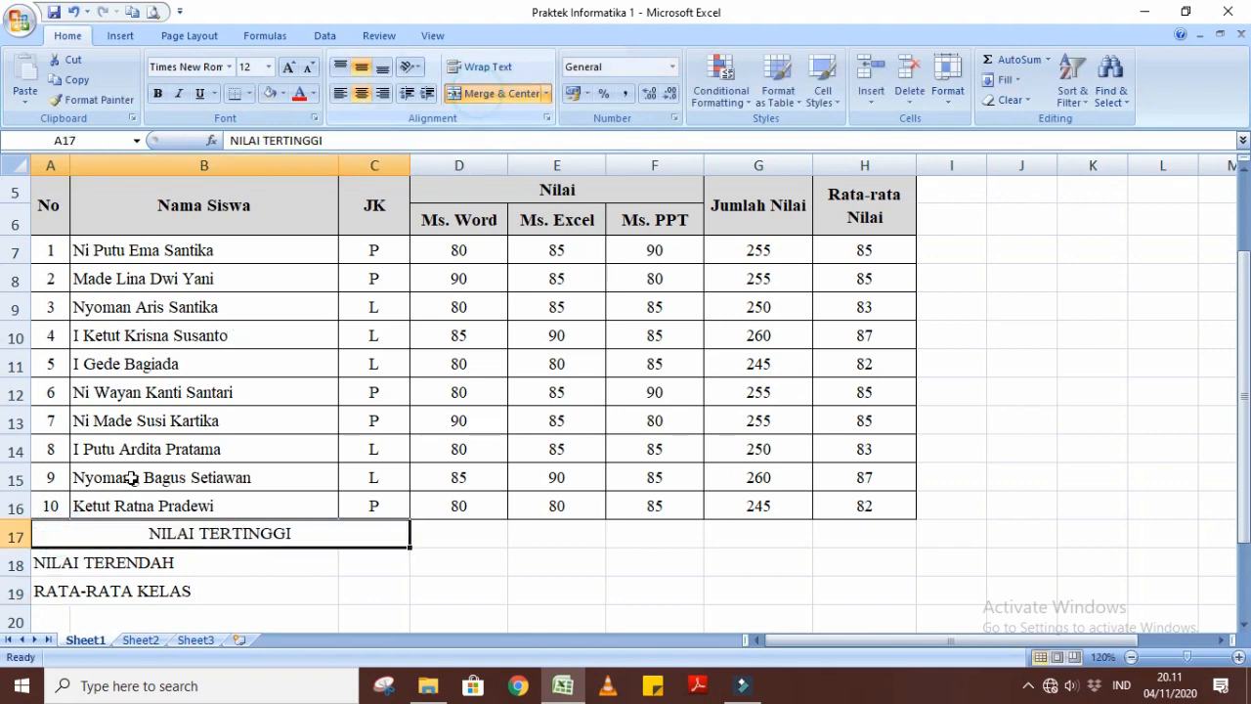
pyautogui.moveTo(58, 563); pyautogui.dragTo(352, 561)
pyautogui.click(495, 97)
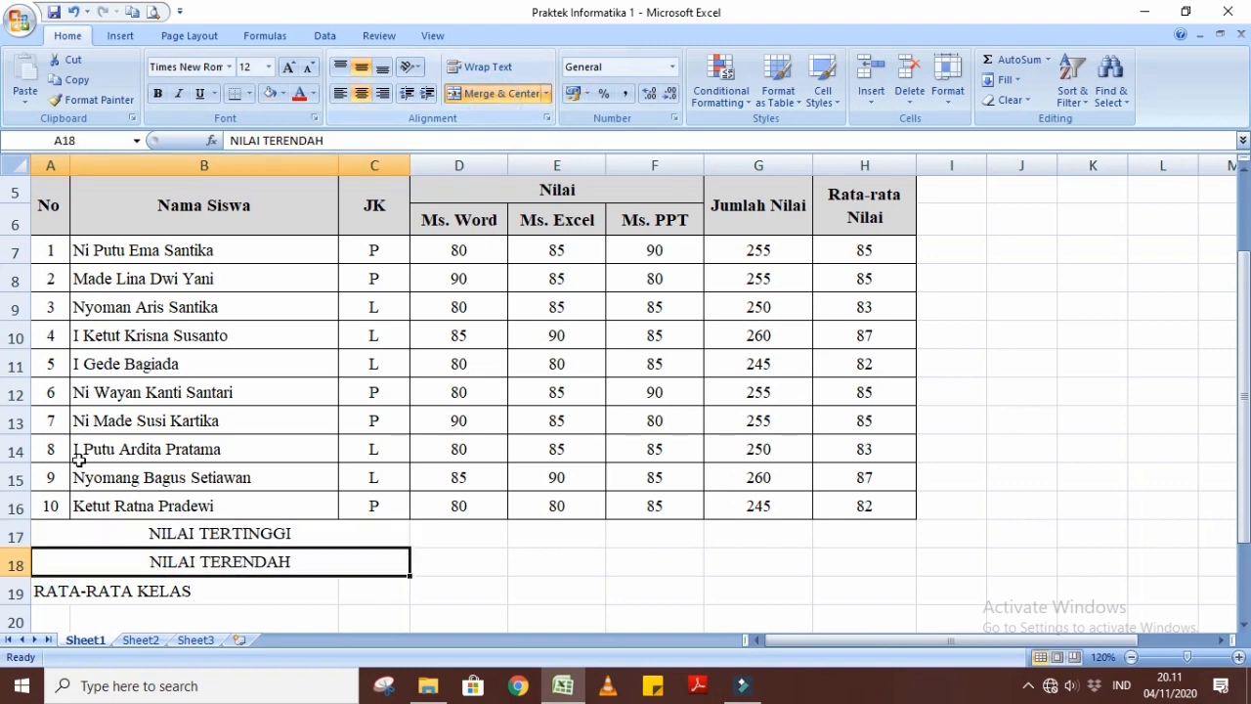
pyautogui.moveTo(42, 592); pyautogui.dragTo(341, 581)
pyautogui.moveTo(58, 591); pyautogui.dragTo(361, 581)
pyautogui.click(480, 99)
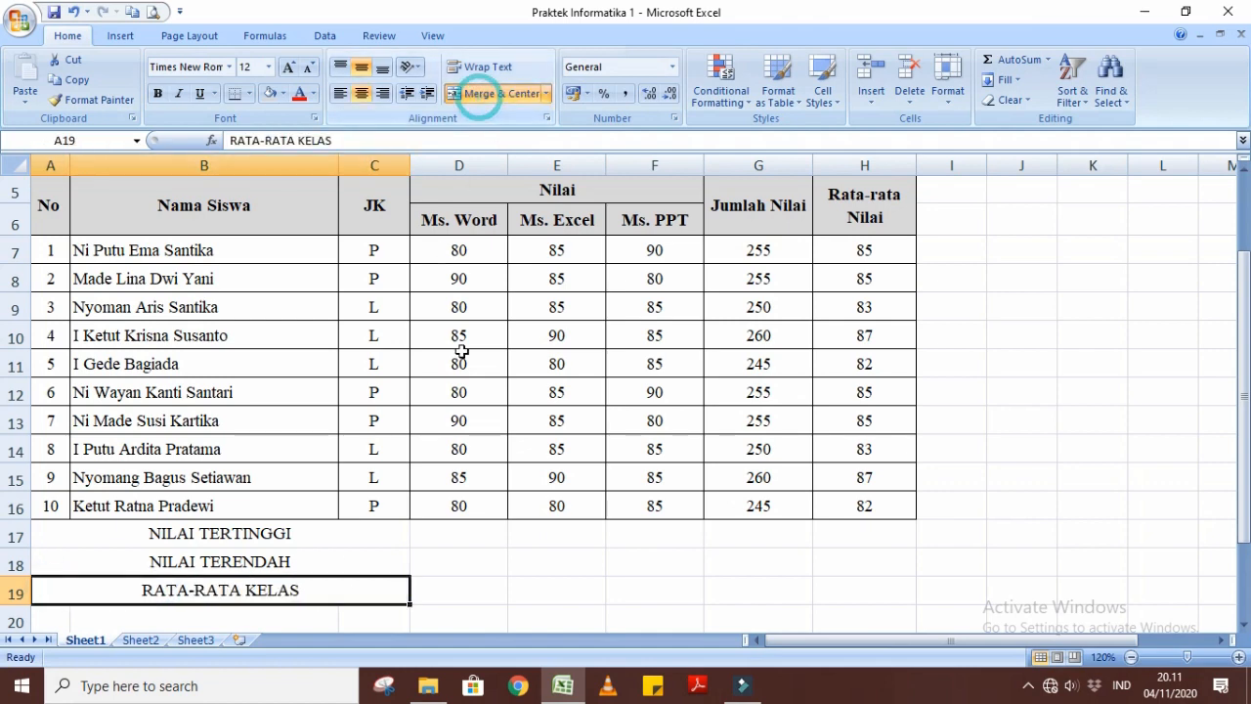
# Step: Apply all borders to the summary rows in A17:H19
pyautogui.click(512, 553)
pyautogui.click(72, 532)
pyautogui.moveTo(523, 536); pyautogui.dragTo(854, 589)
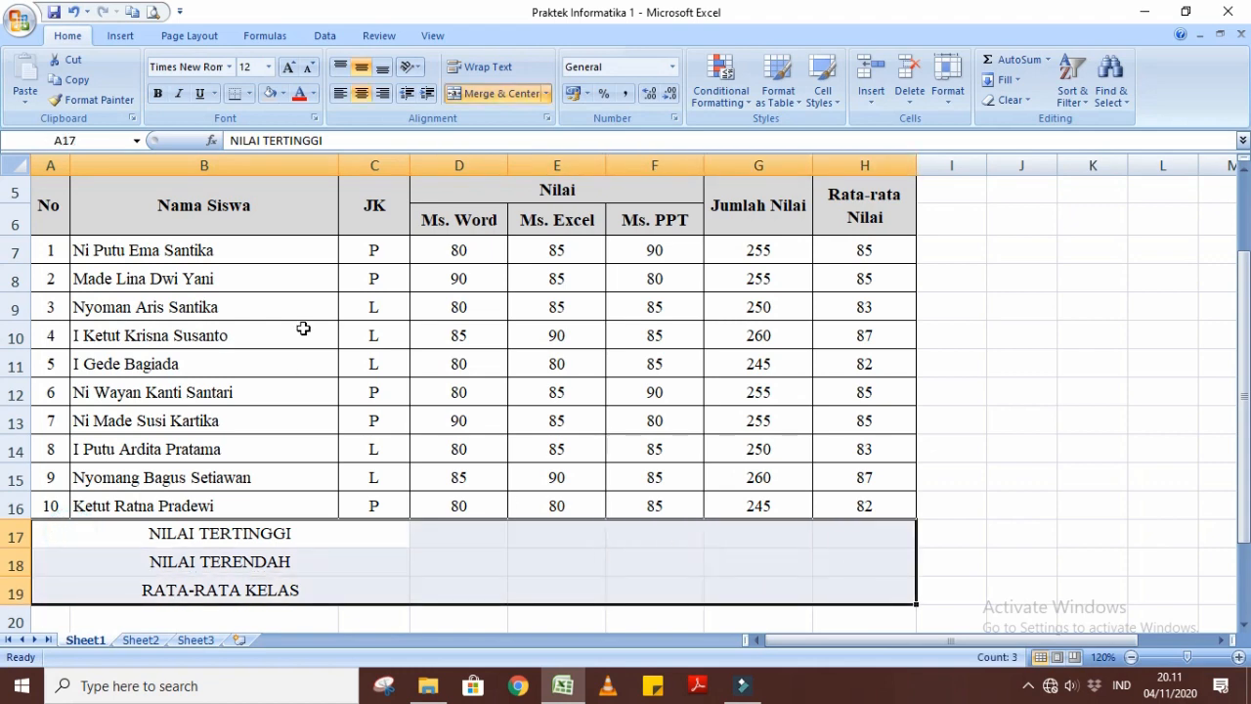
pyautogui.click(252, 97)
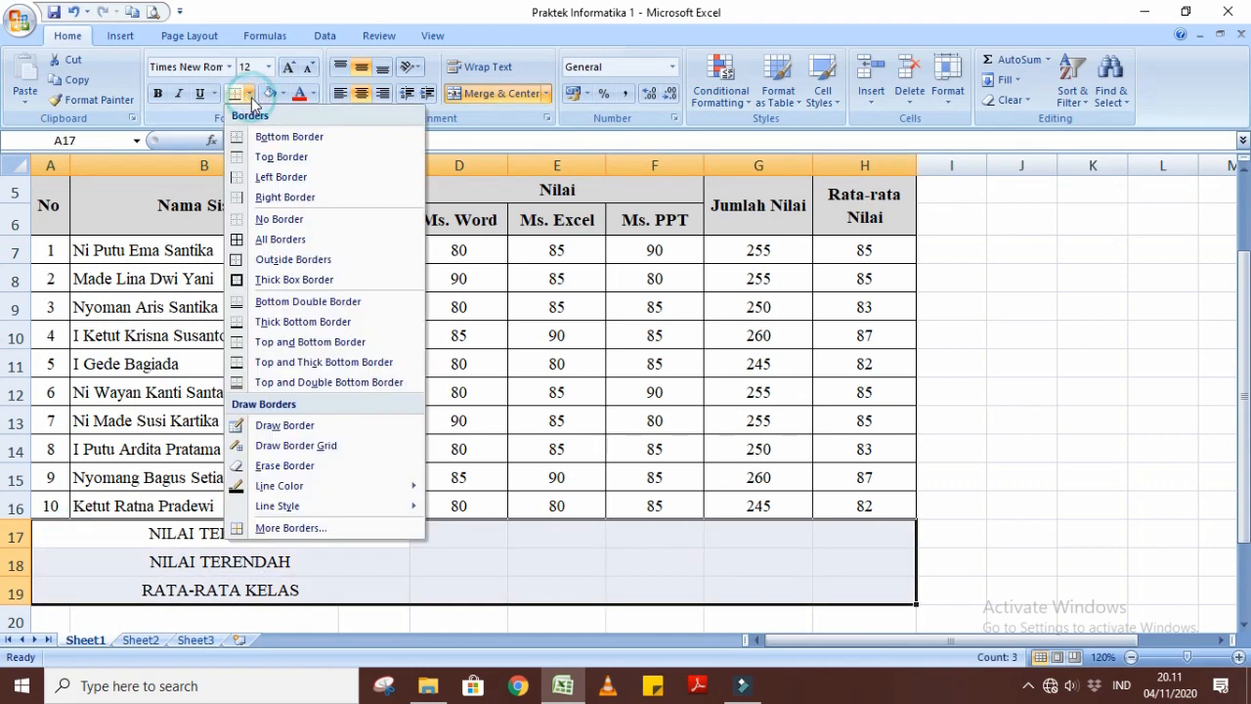
pyautogui.click(277, 240)
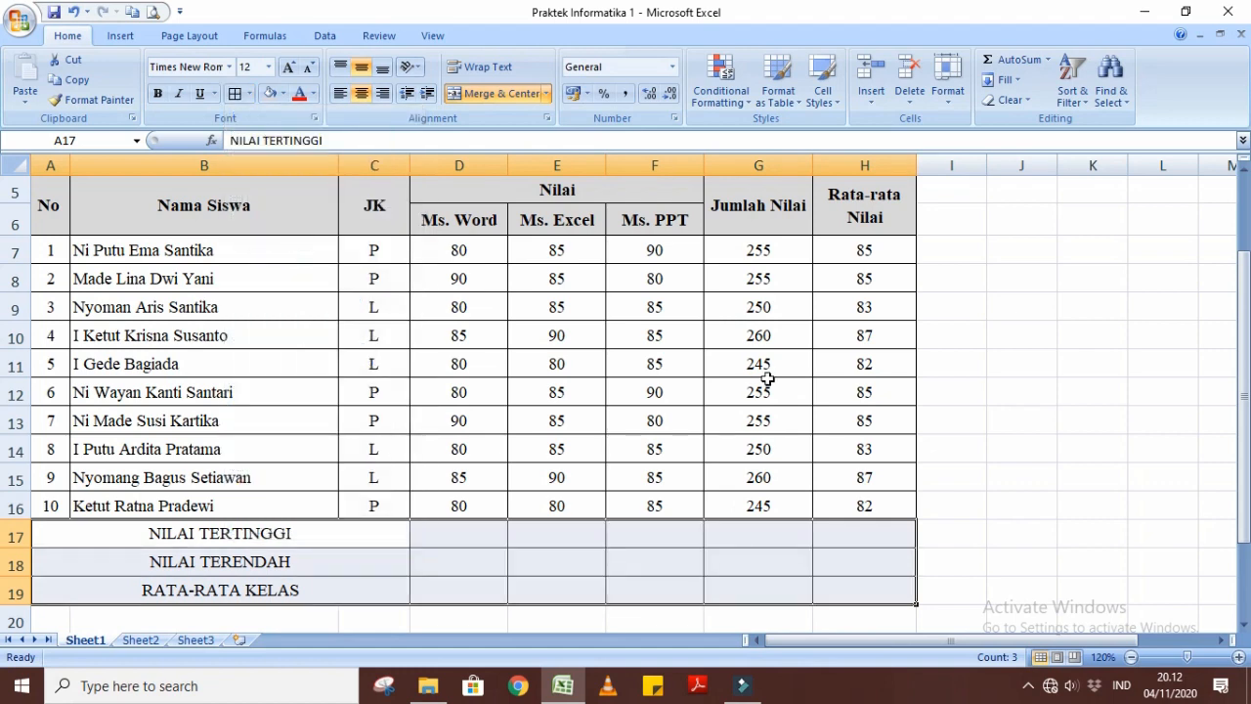
pyautogui.click(1008, 438)
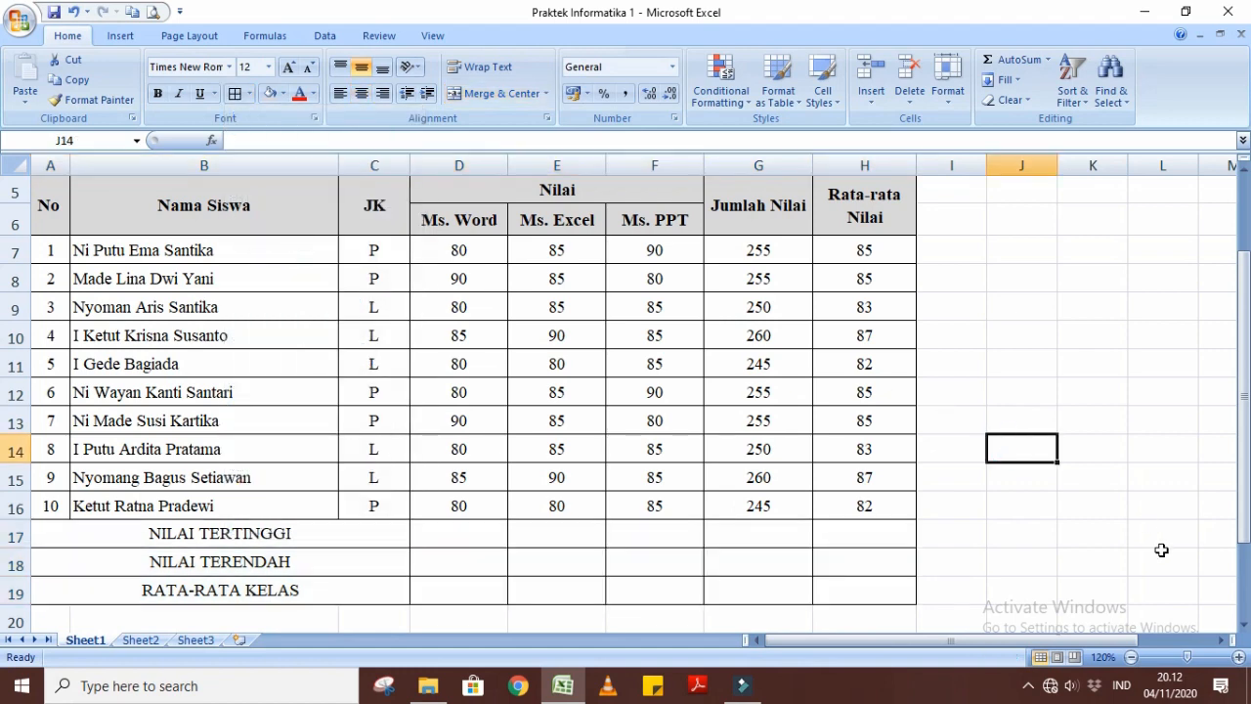
# Step: Make the summary labels and their score cells in A17:F19 bold
pyautogui.moveTo(90, 538); pyautogui.dragTo(687, 594)
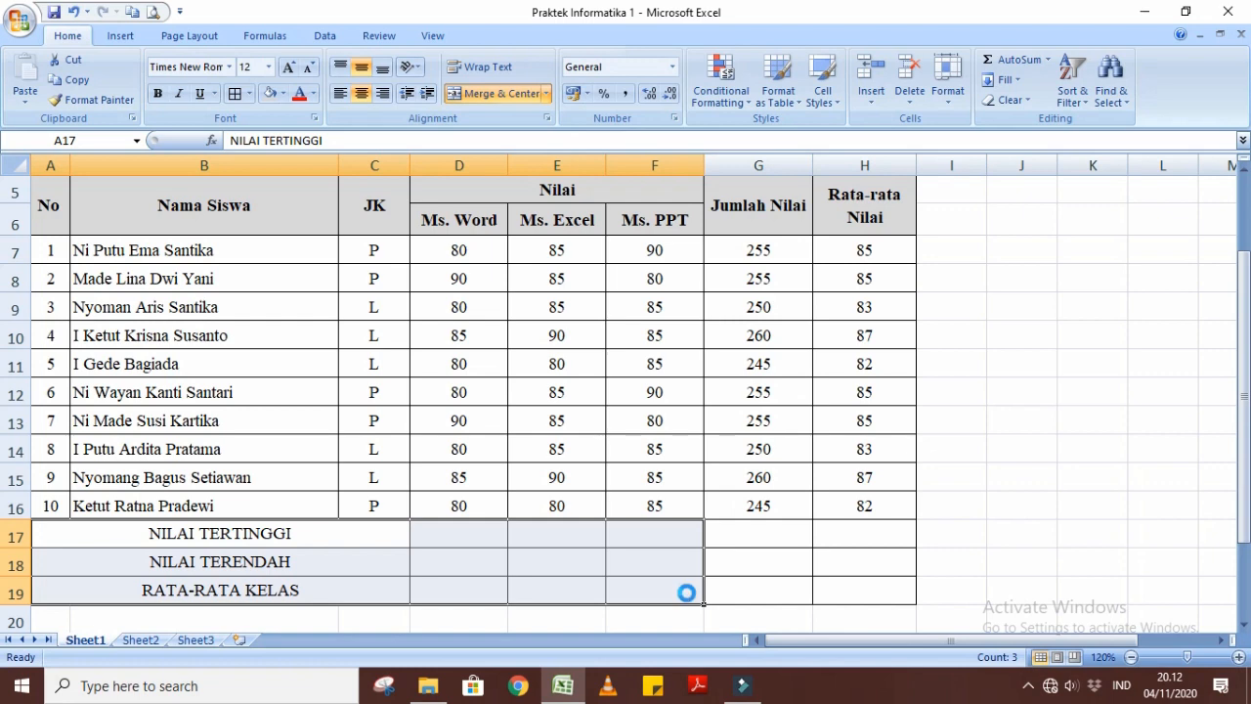
pyautogui.hotkey('ctrl', 'b')
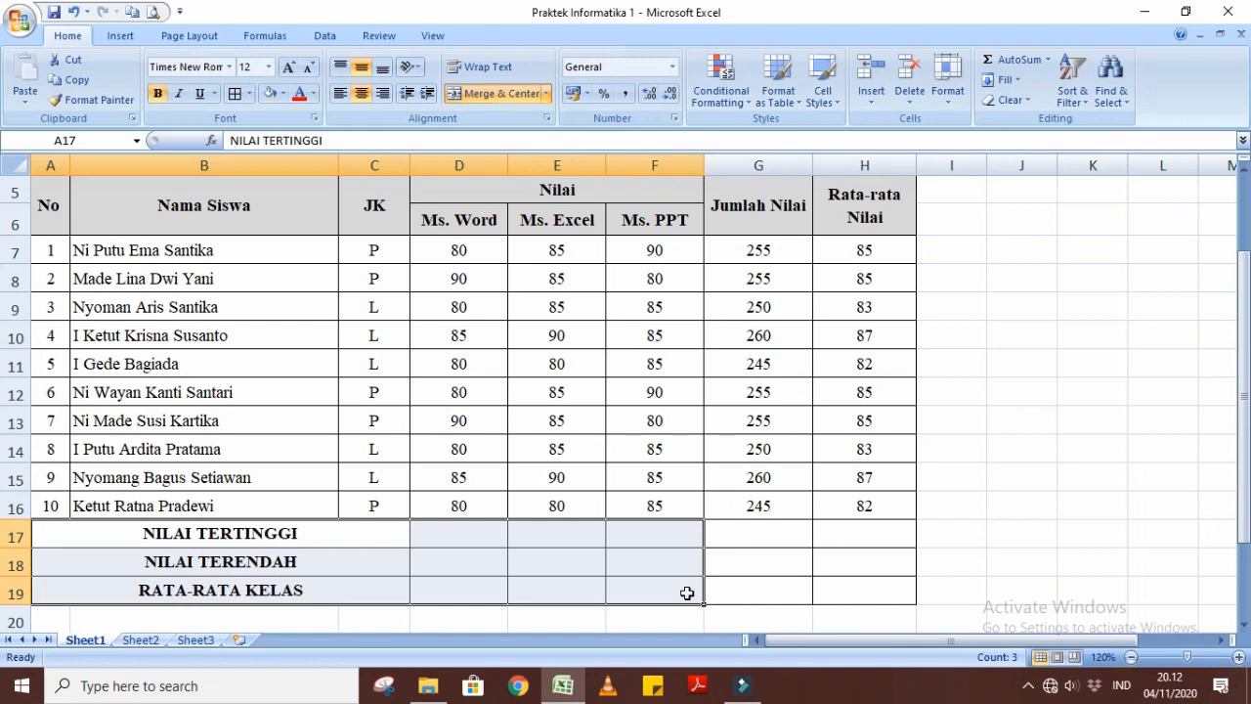
pyautogui.click(1060, 440)
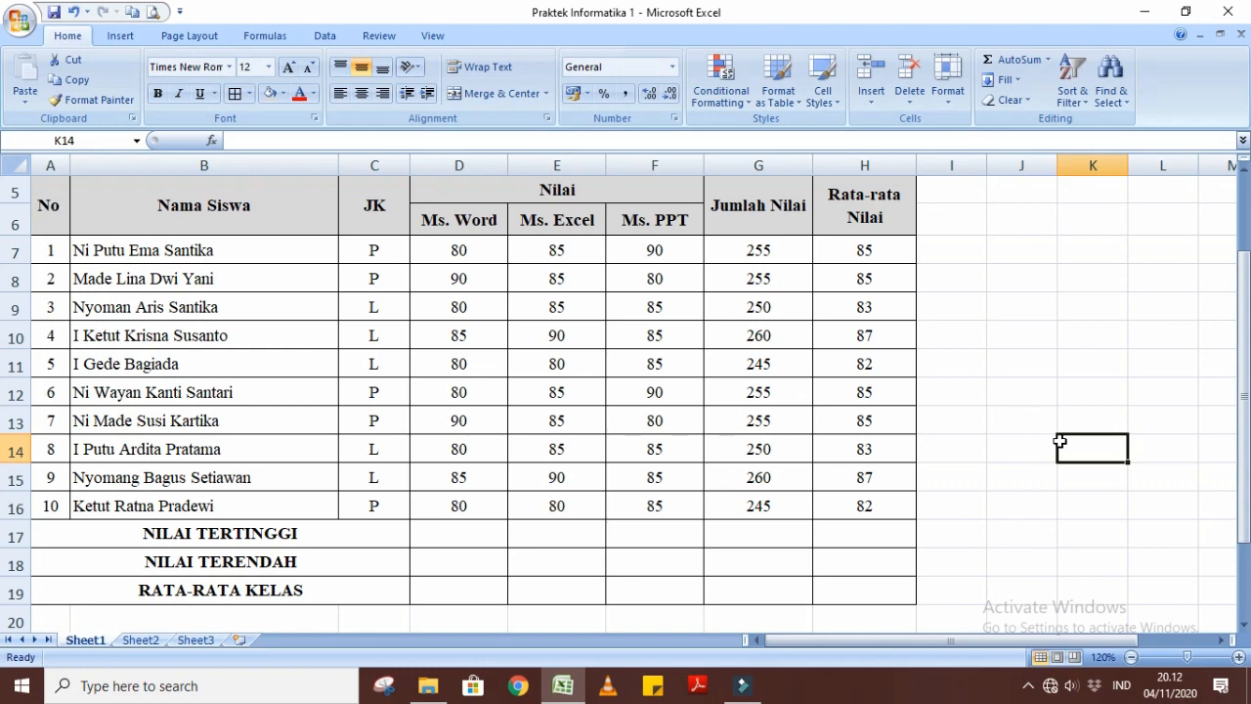
# Step: Calculate the highest Ms. Word score in D17 by writing the formula =MAX(D7:D16)
pyautogui.click(456, 530)
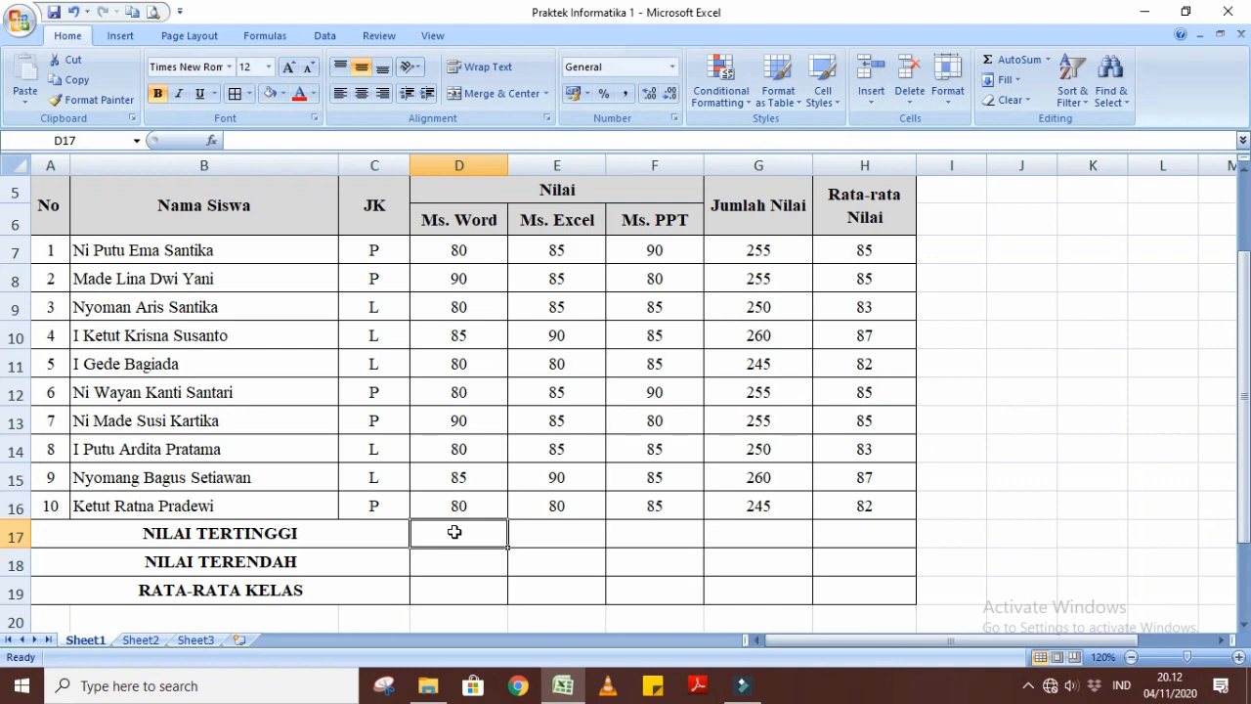
pyautogui.write('=')
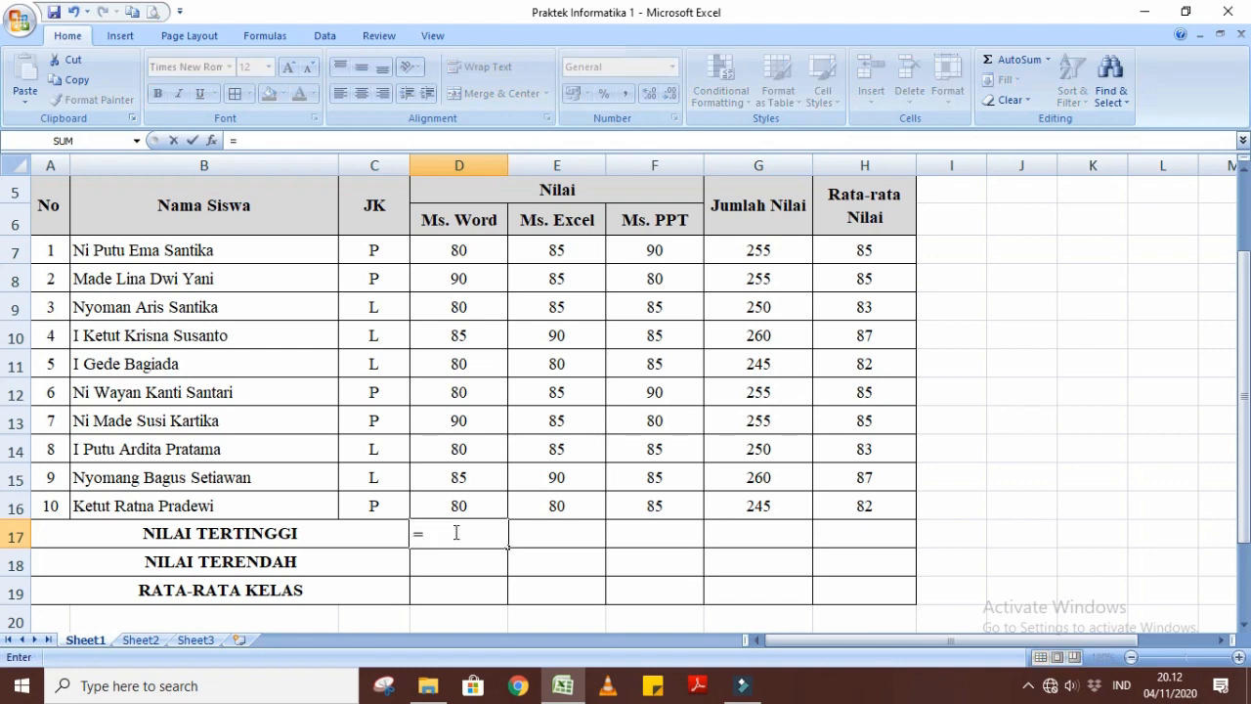
pyautogui.write('MA')
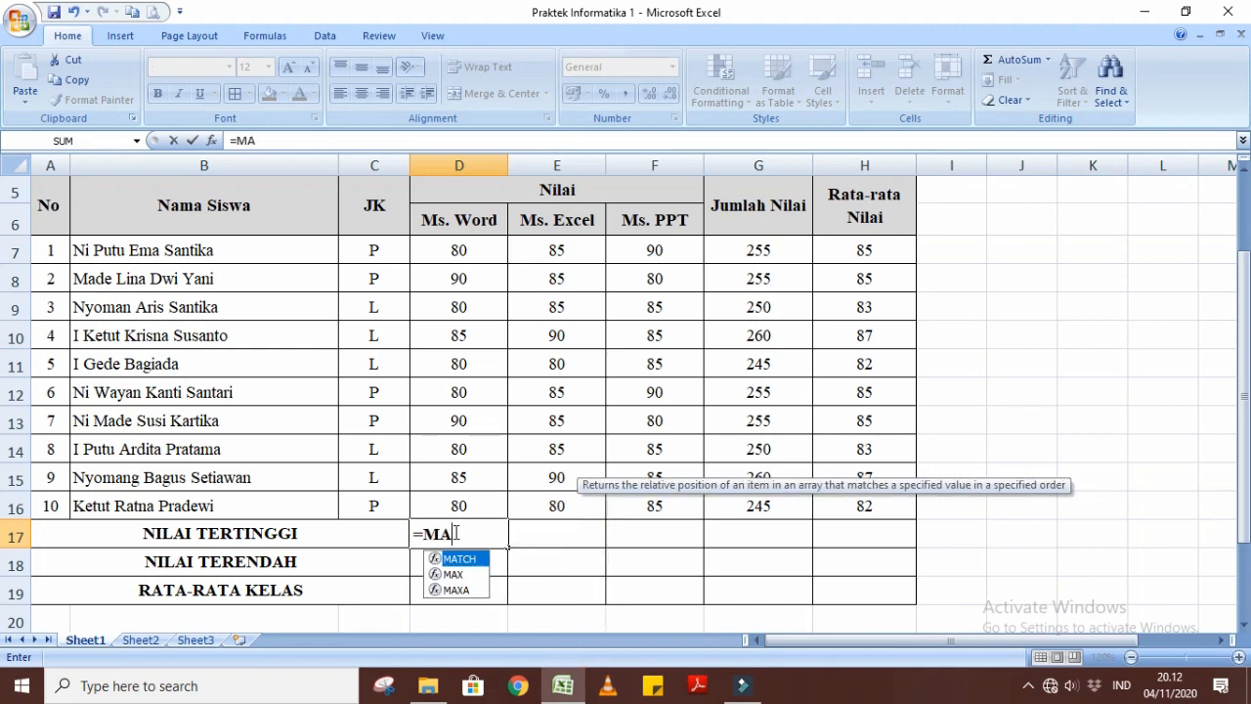
pyautogui.write('X(')
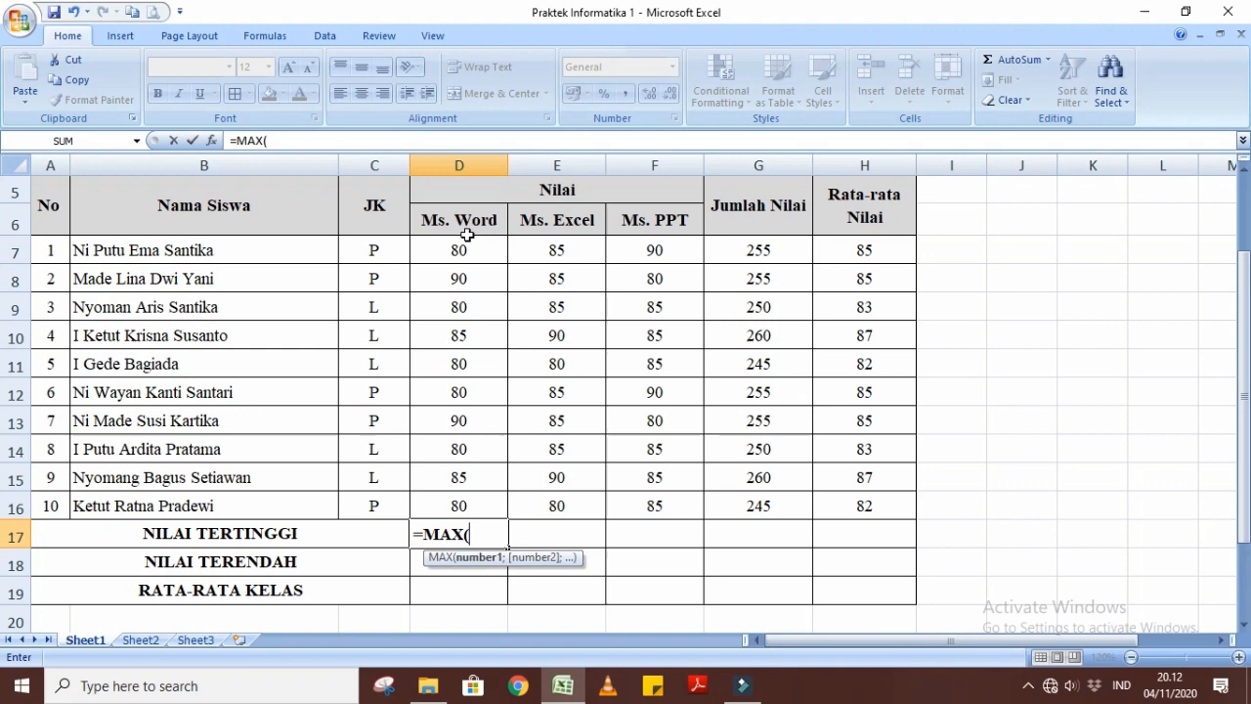
pyautogui.moveTo(461, 244); pyautogui.dragTo(479, 507)
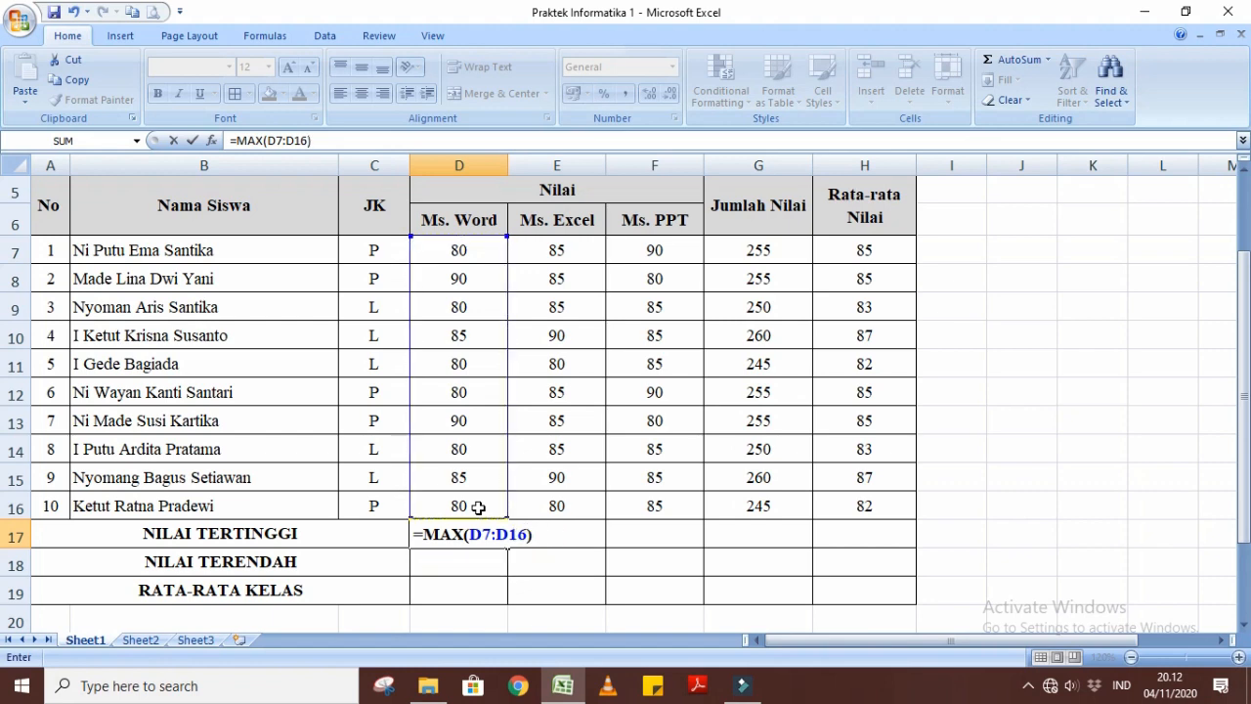
pyautogui.press('Return')
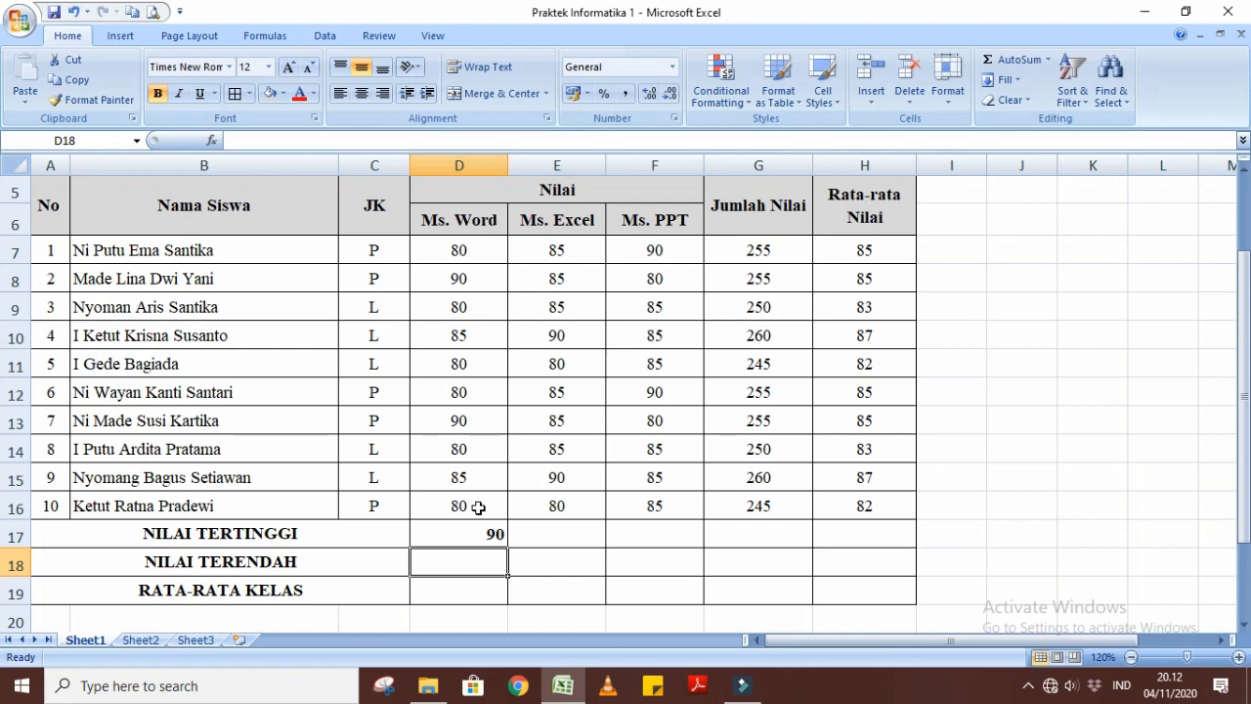
# Step: Clear D17 and calculate the highest Ms. Word score there with AutoSum's Max function over D7:D16
pyautogui.click(486, 537)
pyautogui.press('Delete')
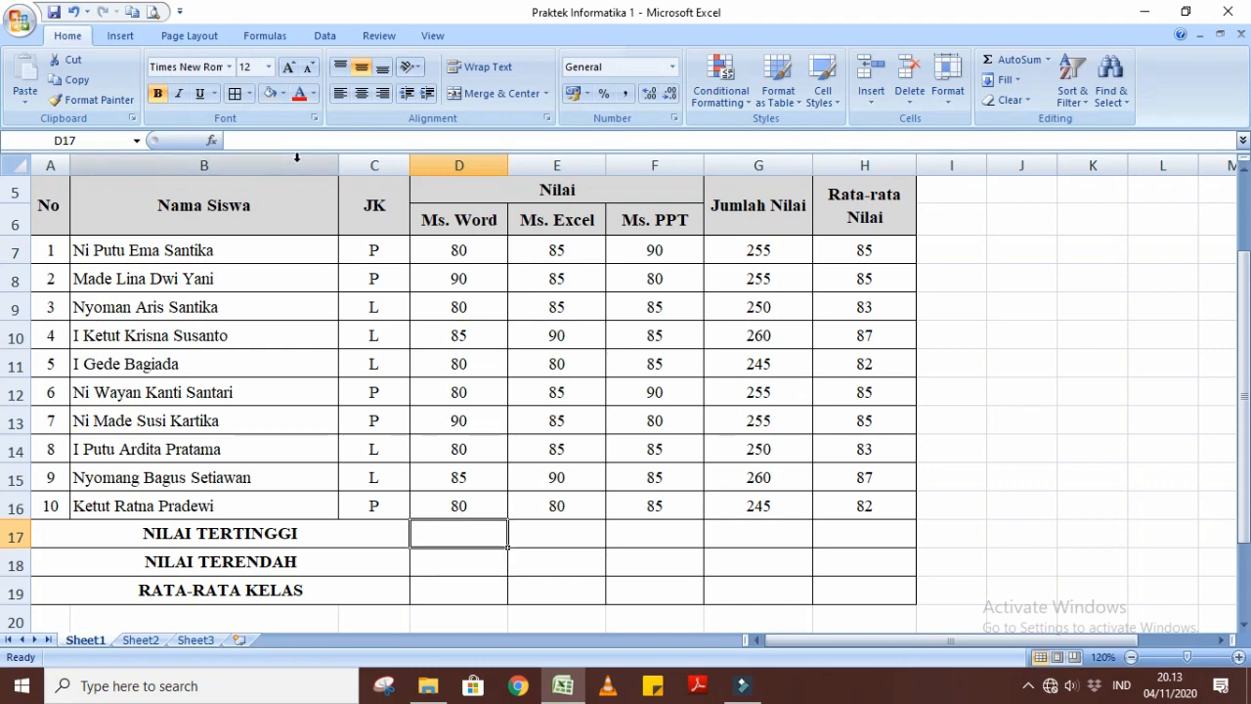
pyautogui.click(259, 35)
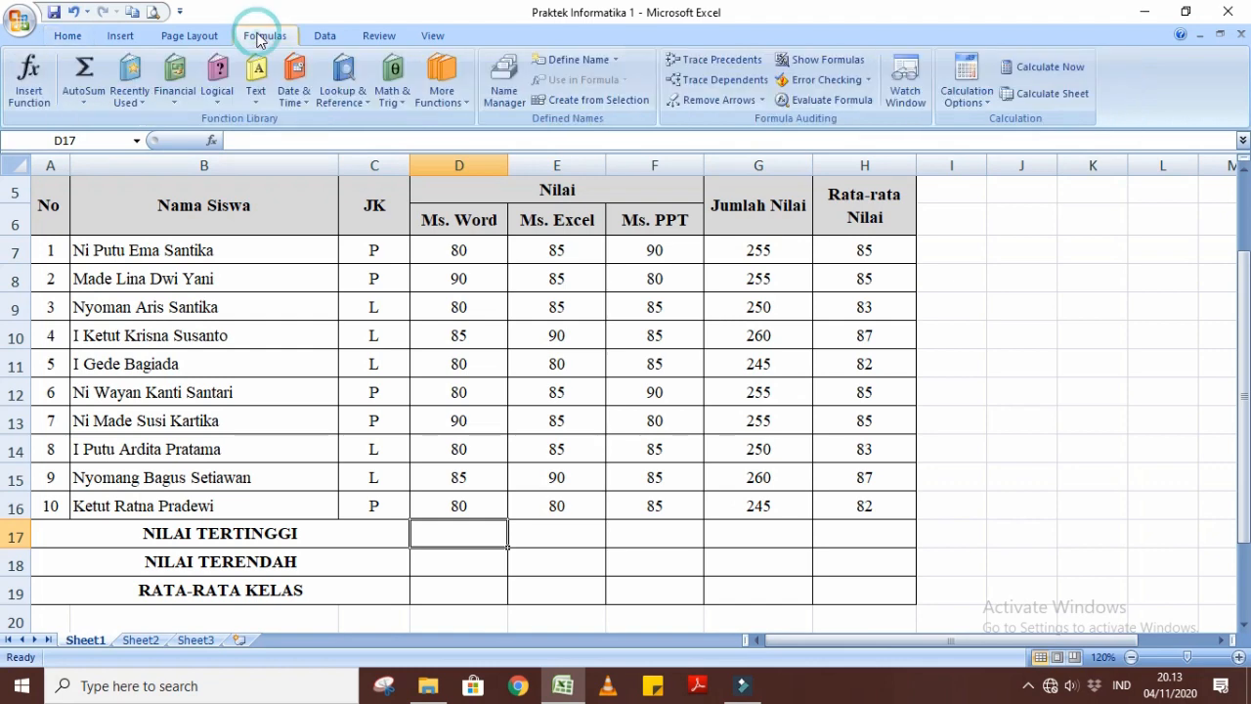
pyautogui.click(97, 103)
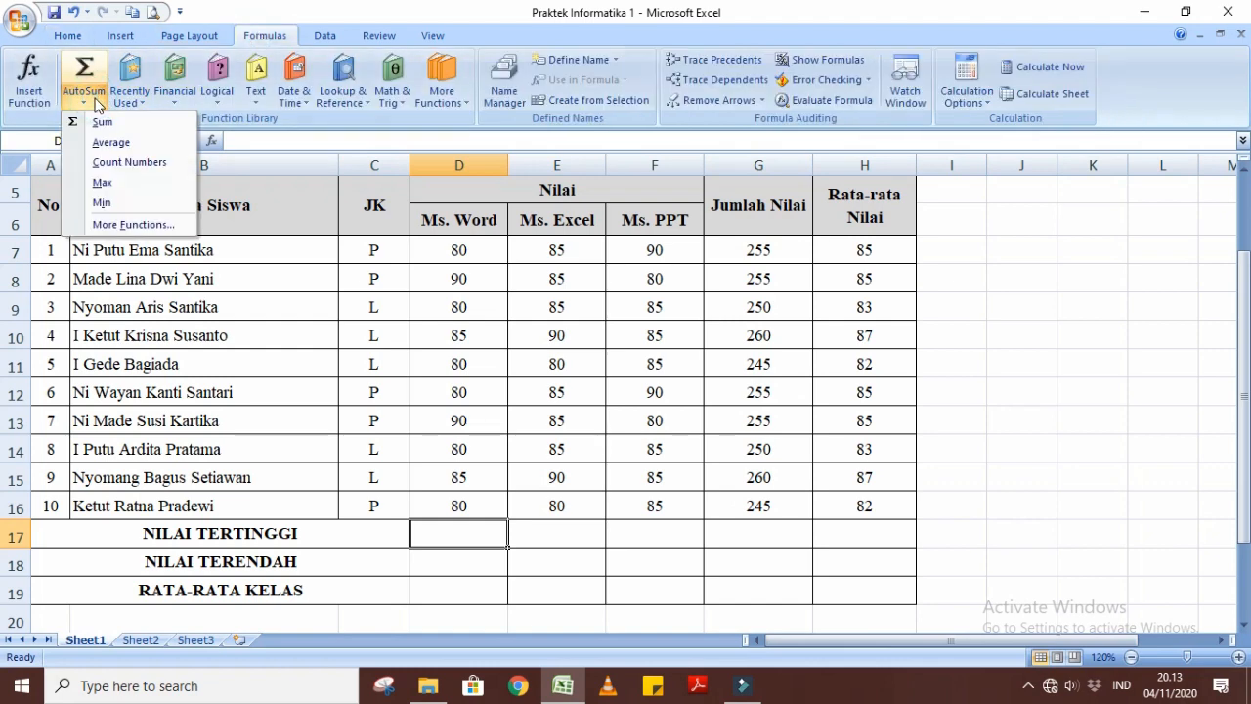
pyautogui.click(102, 183)
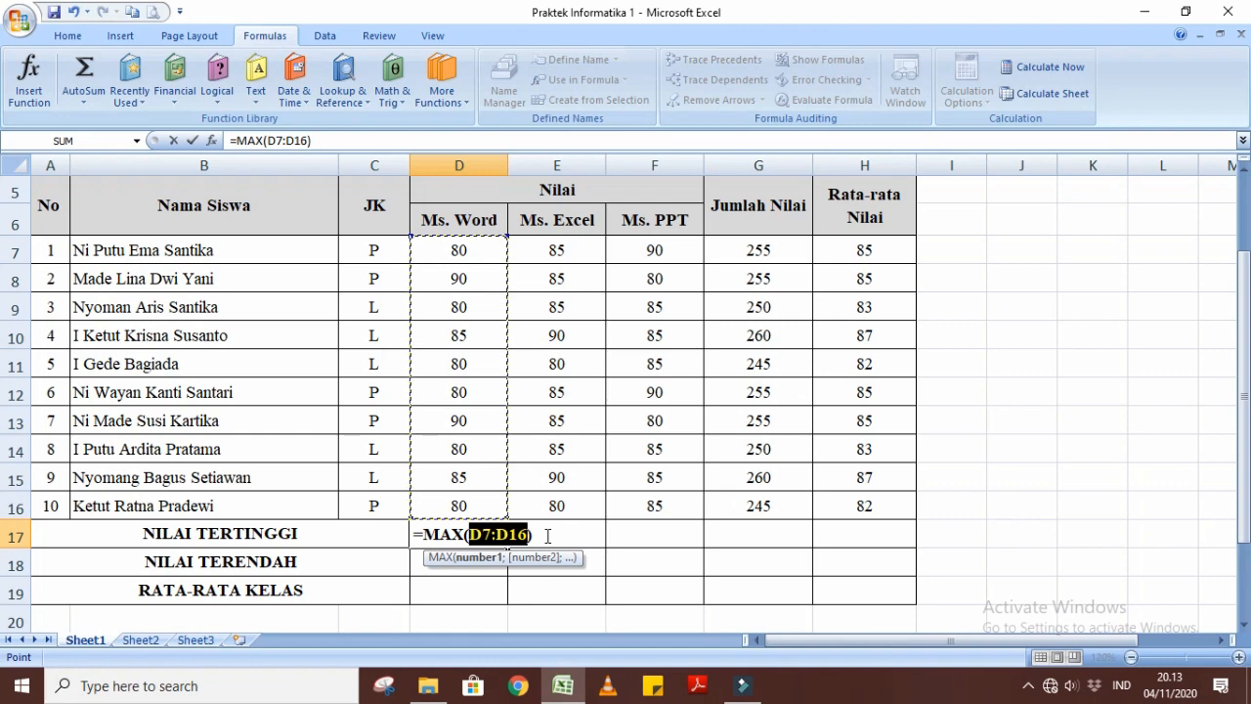
pyautogui.press('Return')
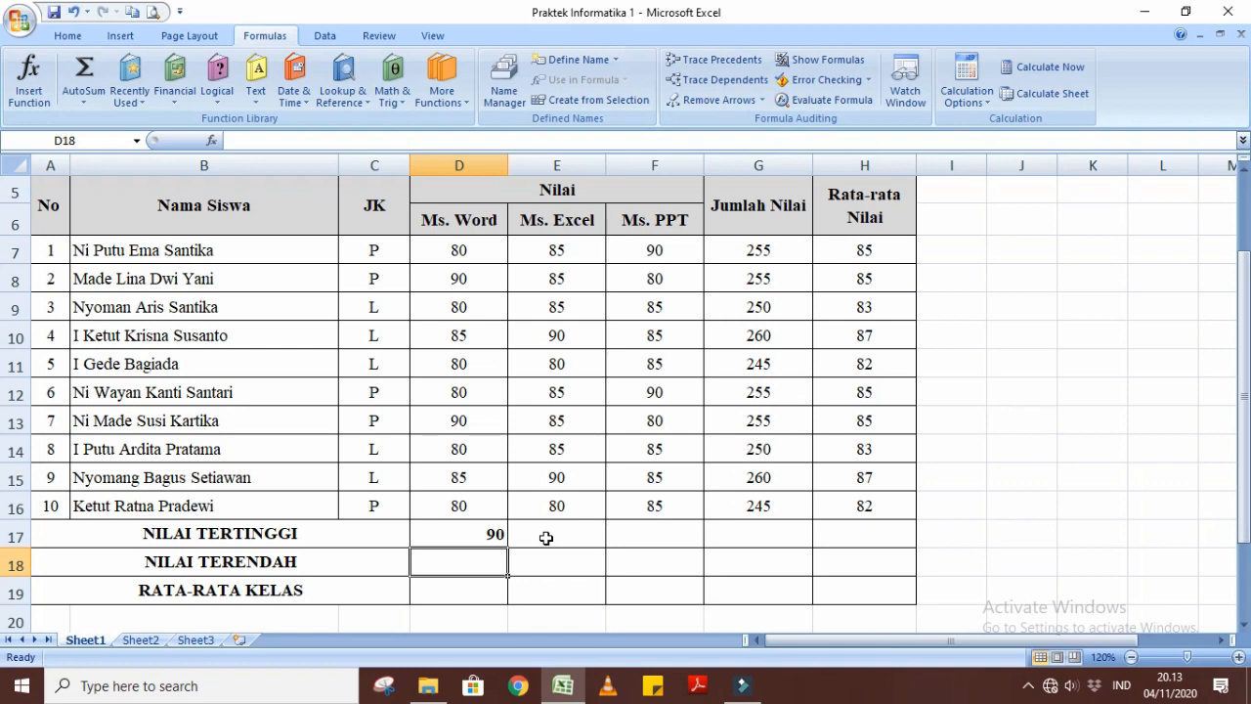
# Step: Calculate the lowest Ms. Word score in D18 by writing the formula =MIN(D7:D16)
pyautogui.write('=')
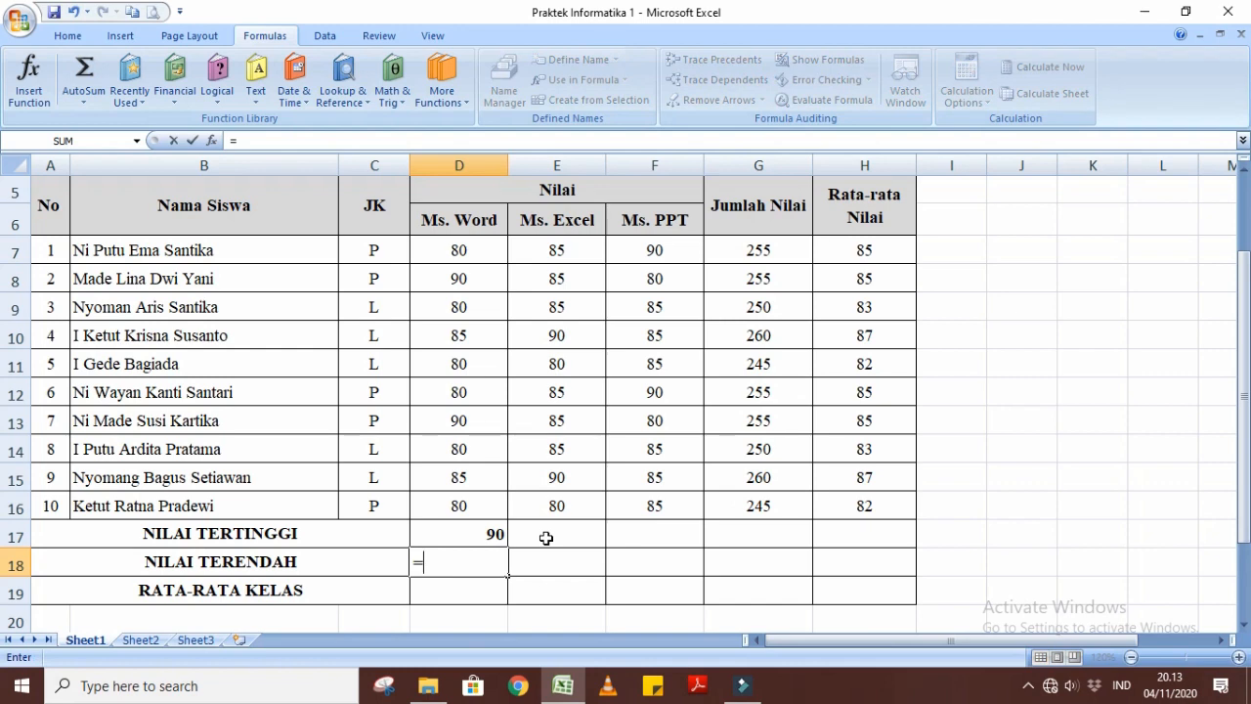
pyautogui.write('M')
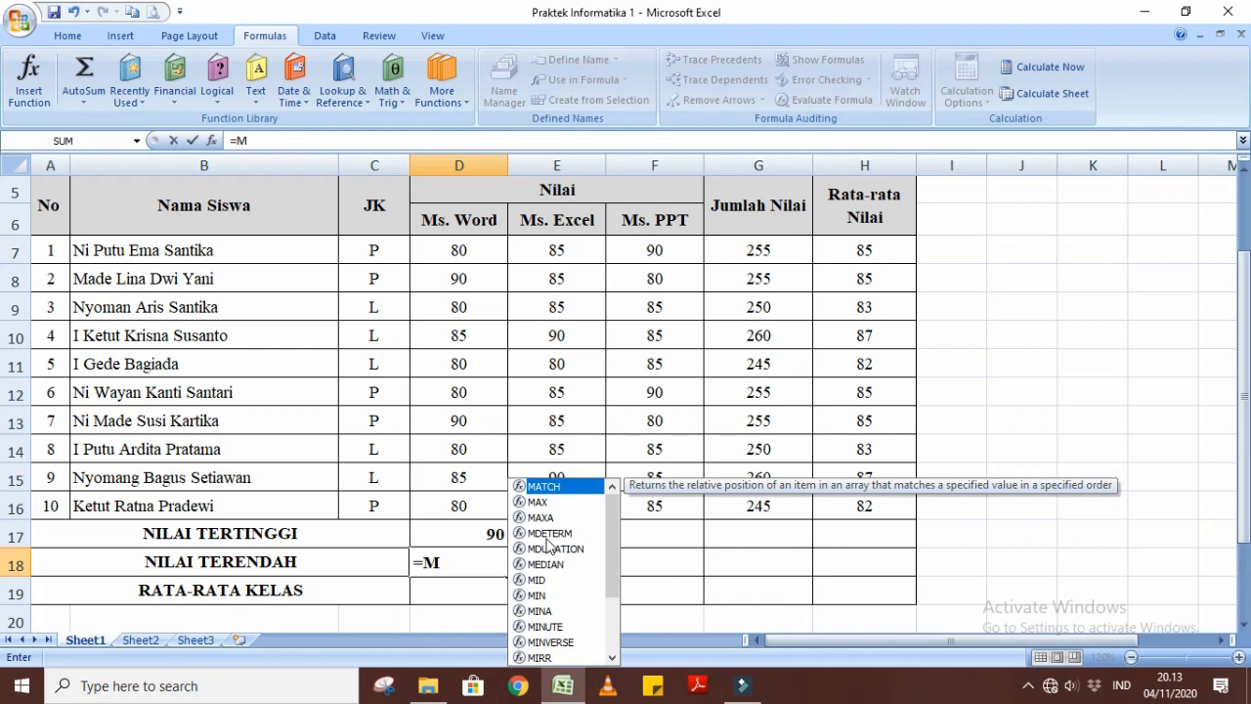
pyautogui.click(541, 596)
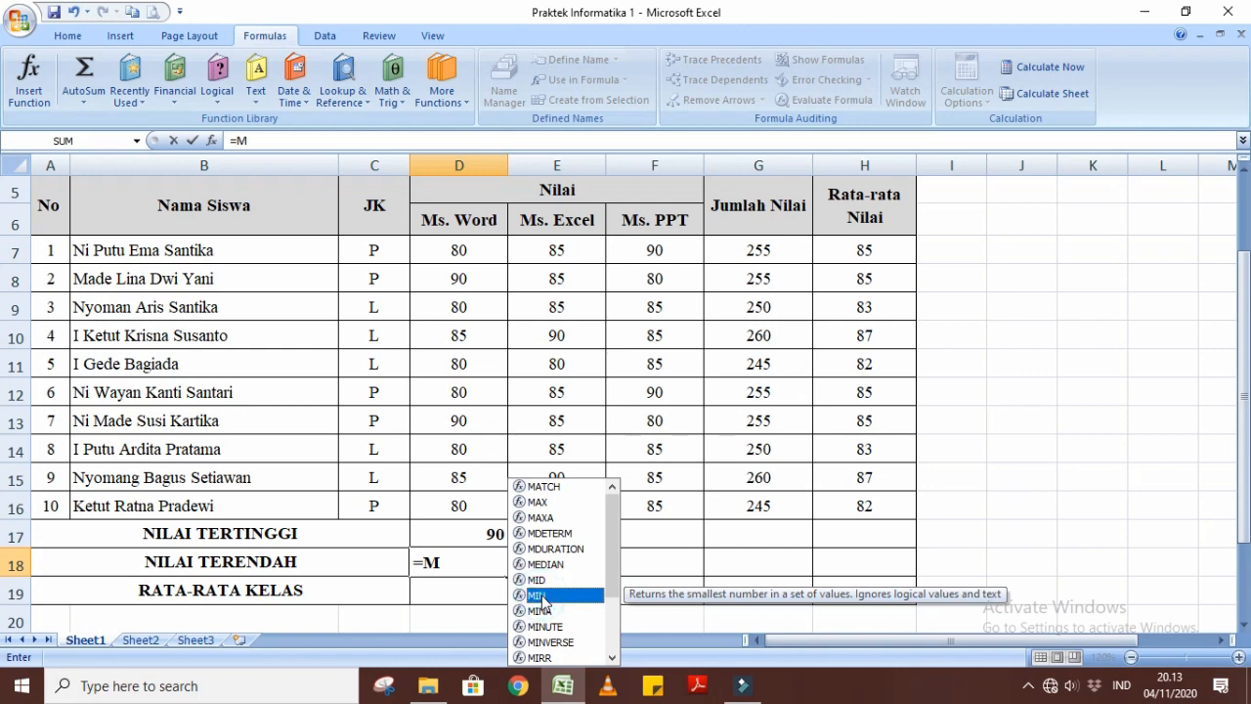
pyautogui.doubleClick(540, 596)
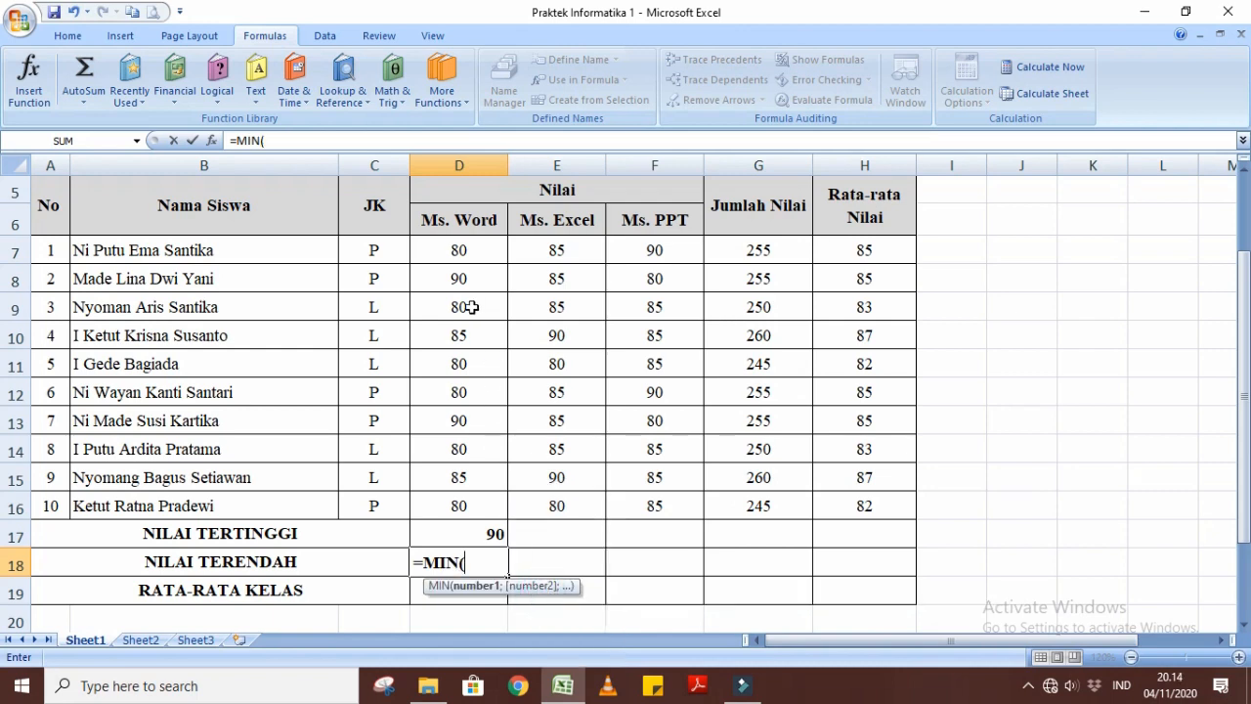
pyautogui.moveTo(452, 251); pyautogui.dragTo(478, 502)
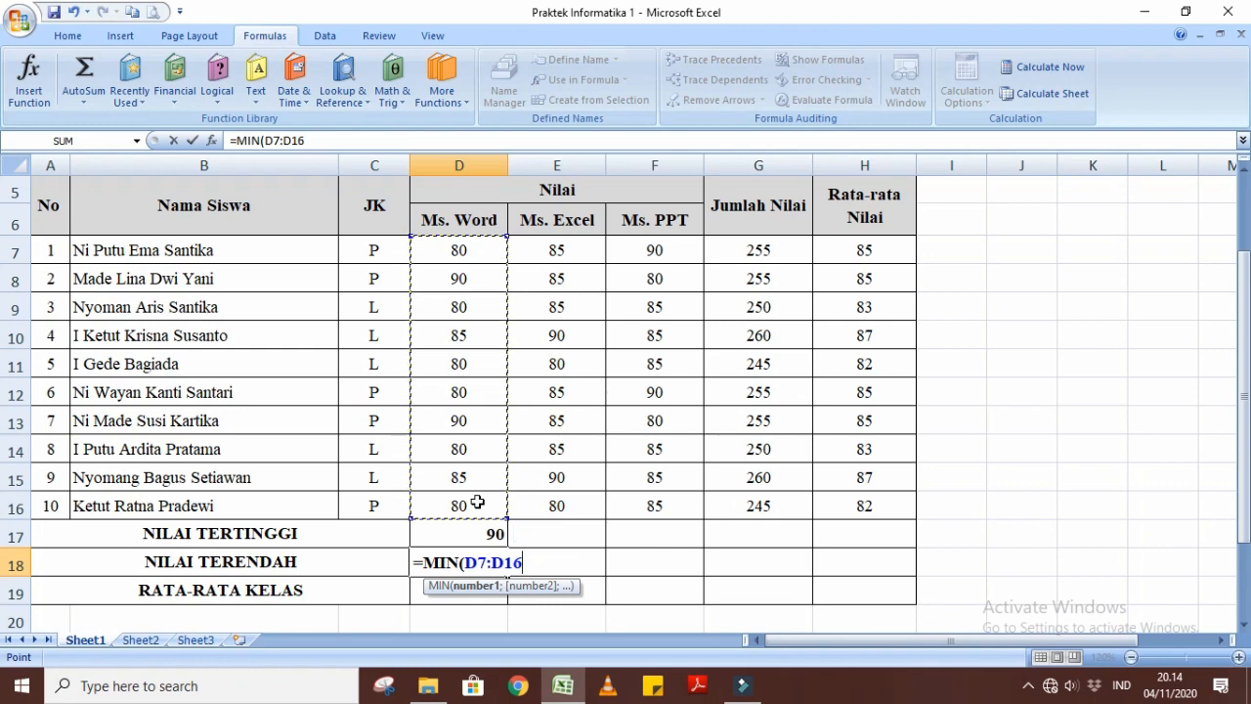
pyautogui.write(')')
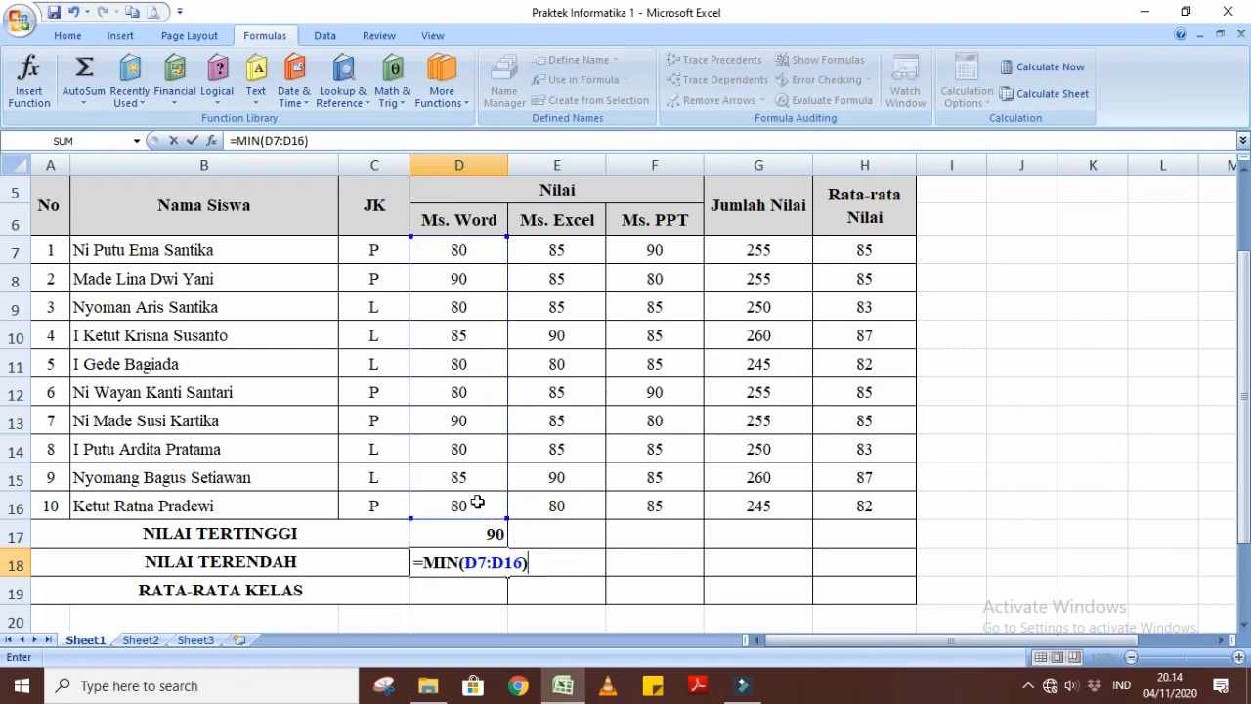
pyautogui.press('Return')
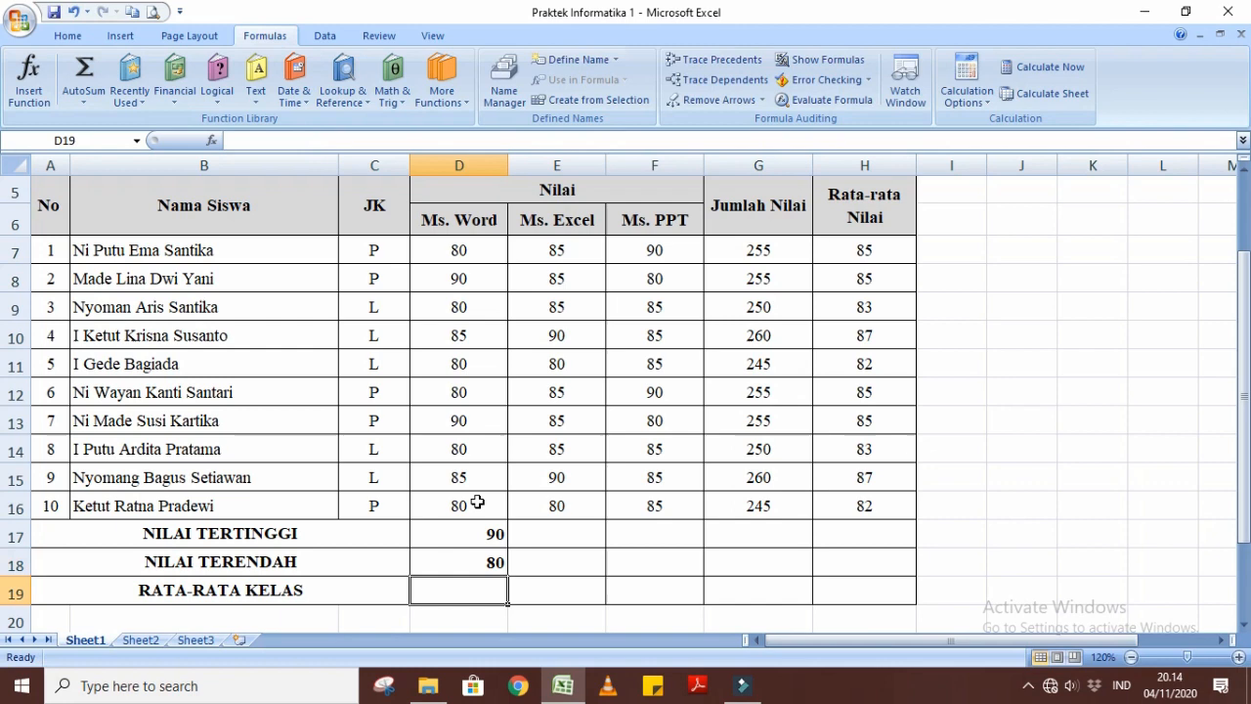
# Step: Clear D18 and insert AutoSum's Min function there, with its range set to D7:D16
pyautogui.click(474, 564)
pyautogui.press('Delete')
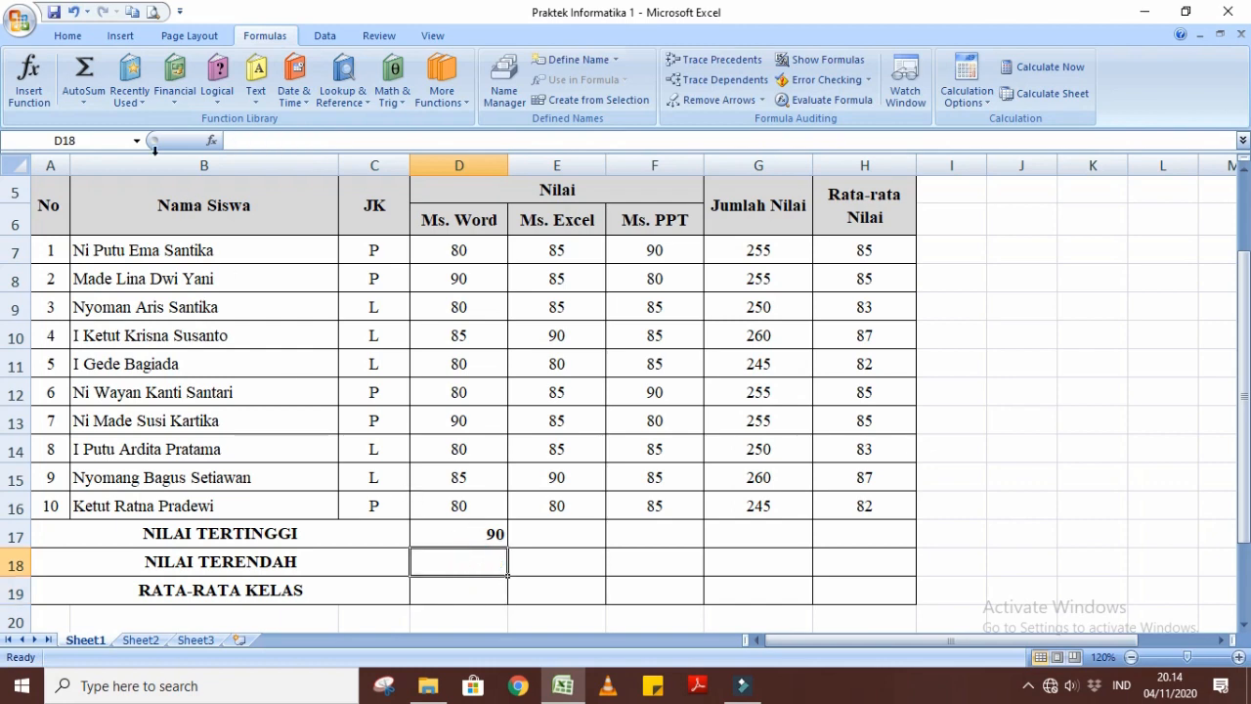
pyautogui.click(87, 103)
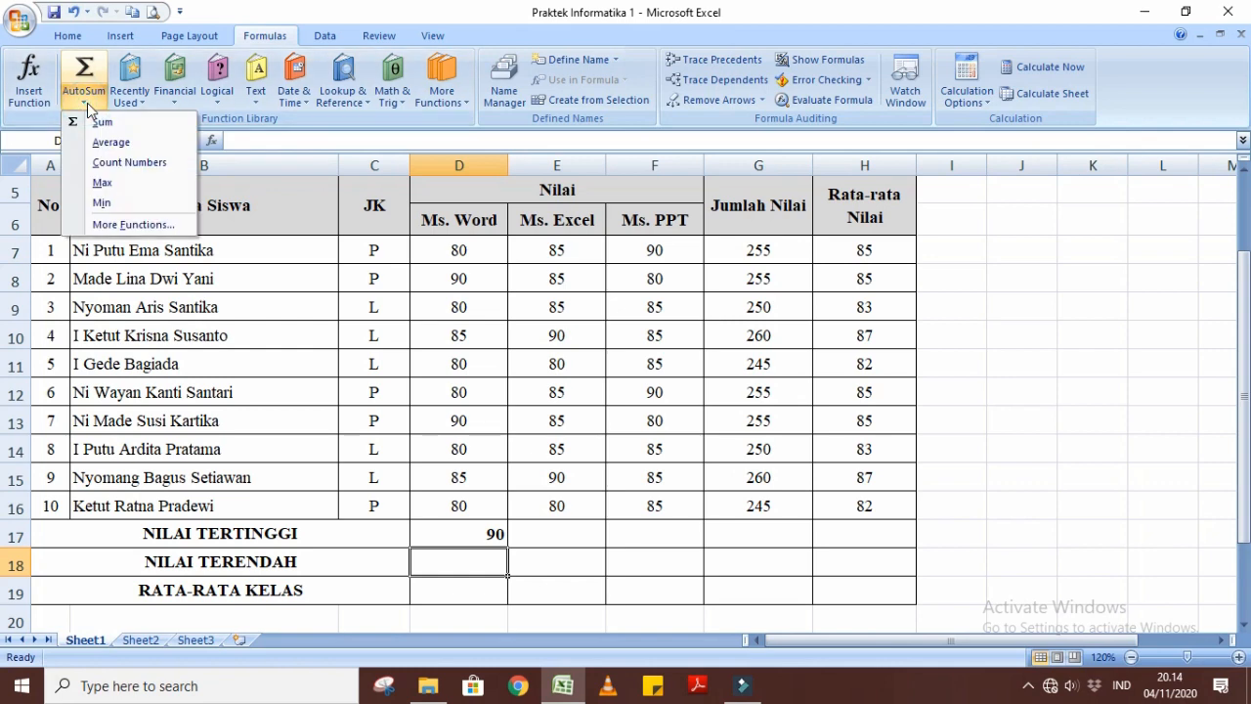
pyautogui.click(103, 204)
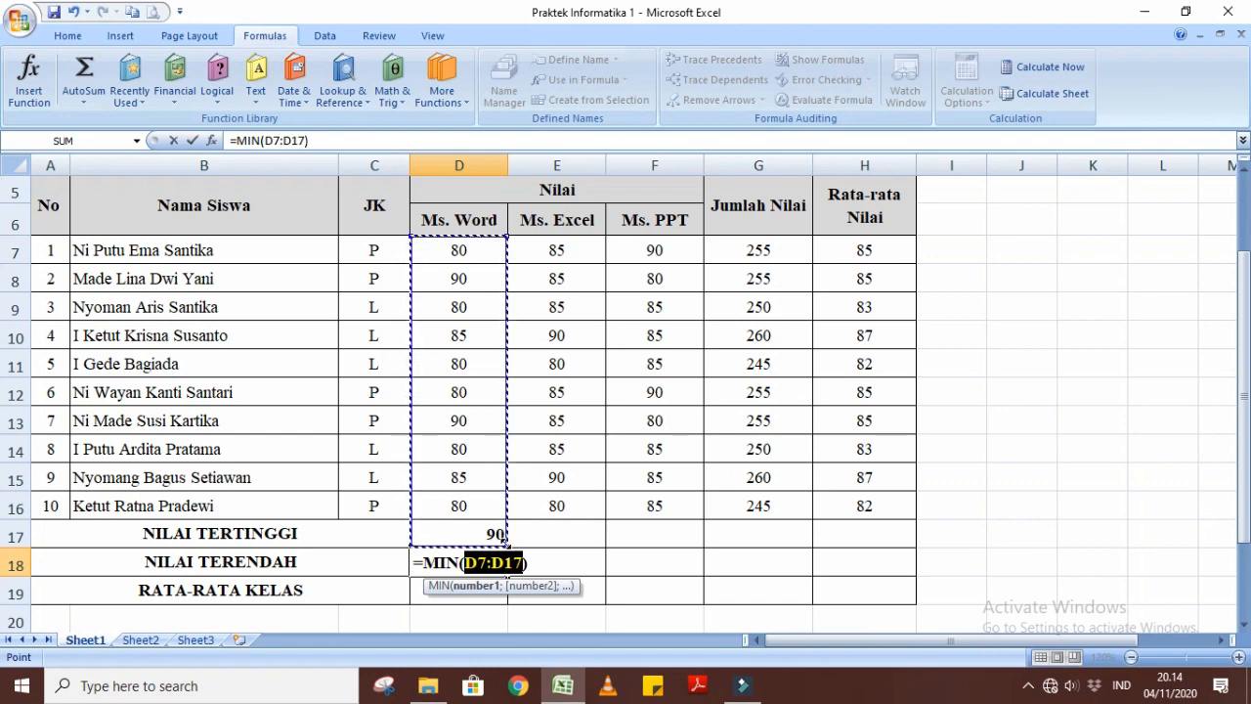
pyautogui.moveTo(504, 542); pyautogui.dragTo(505, 521)
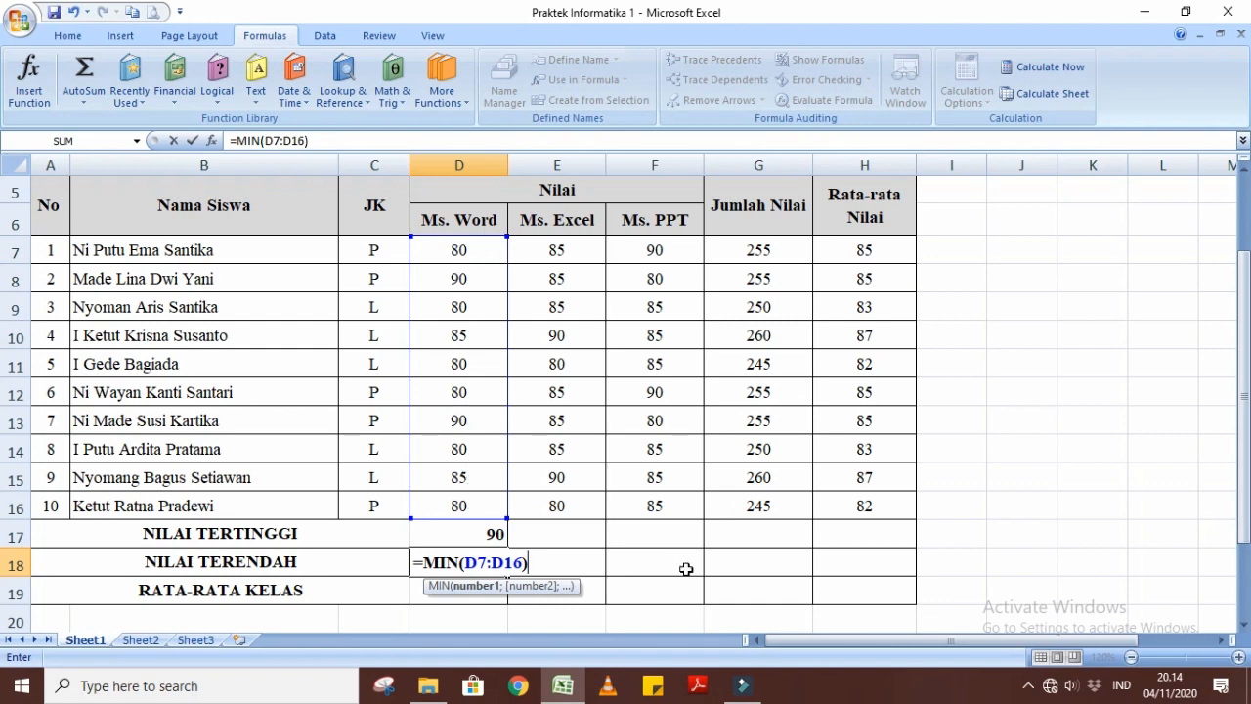
pyautogui.press('Return')
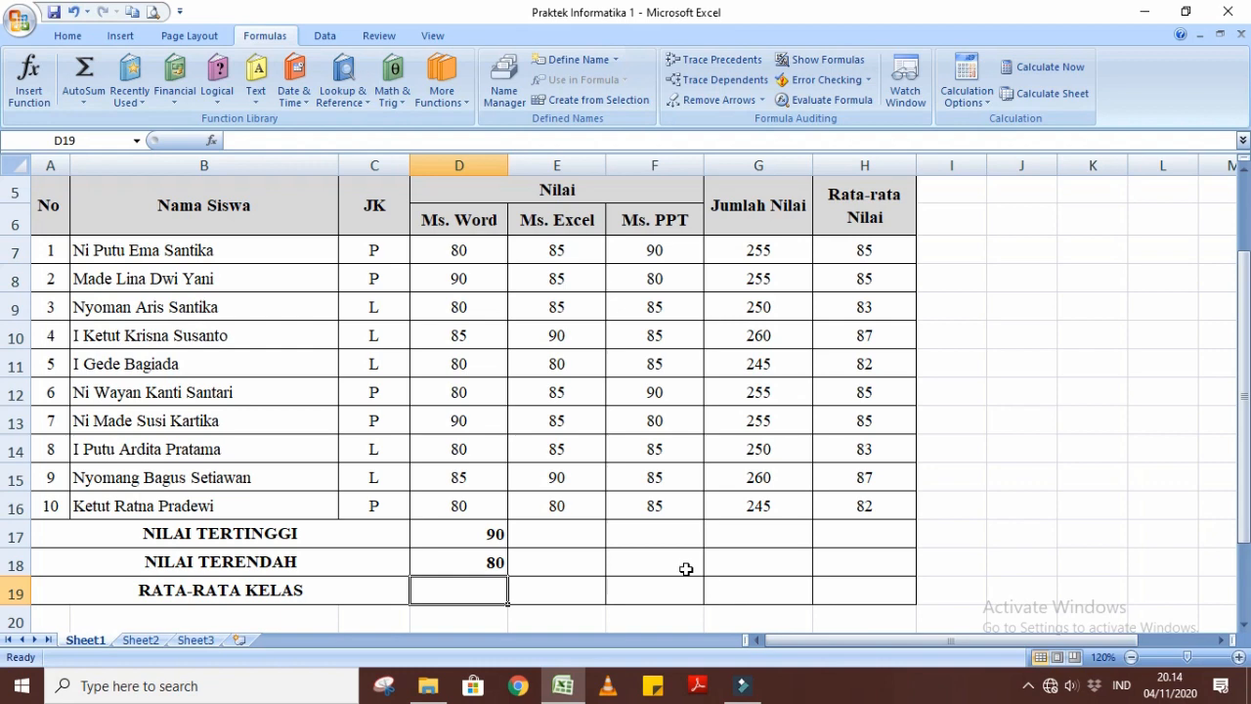
# Step: Calculate the class average for Ms. Word in D19 by writing the formula =AVERAGE(D7:D16)
pyautogui.write('=A')
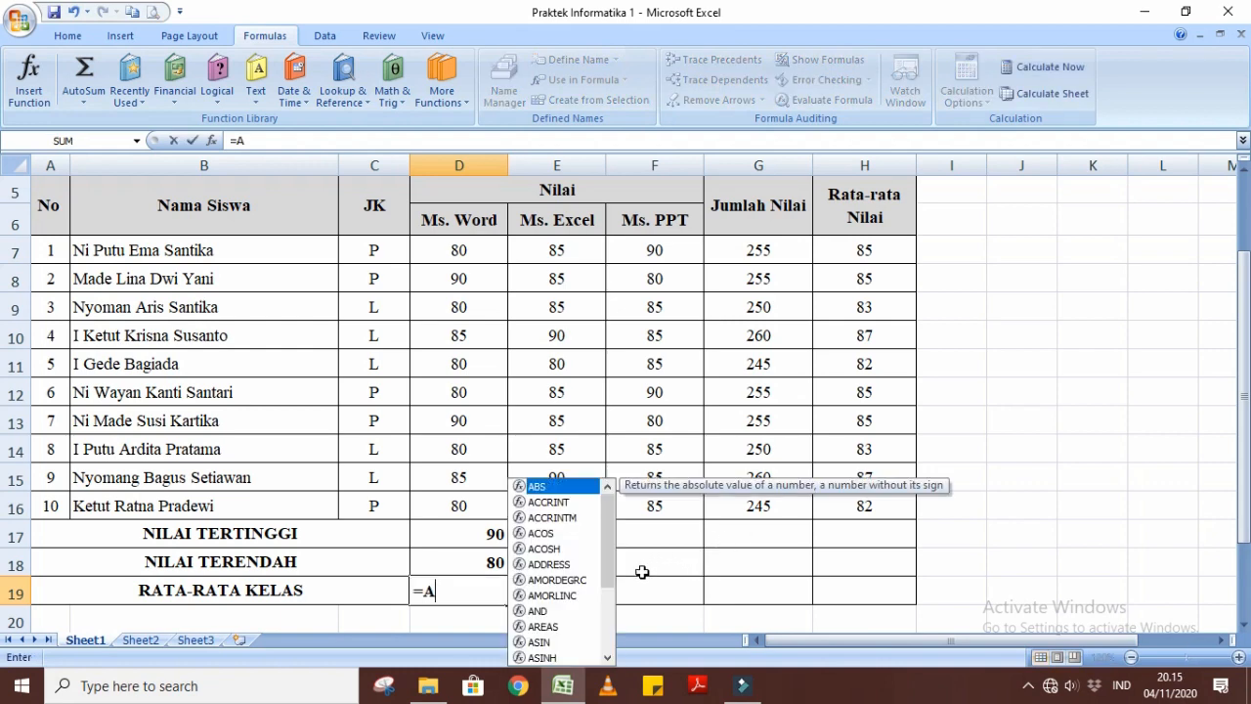
pyautogui.write('V')
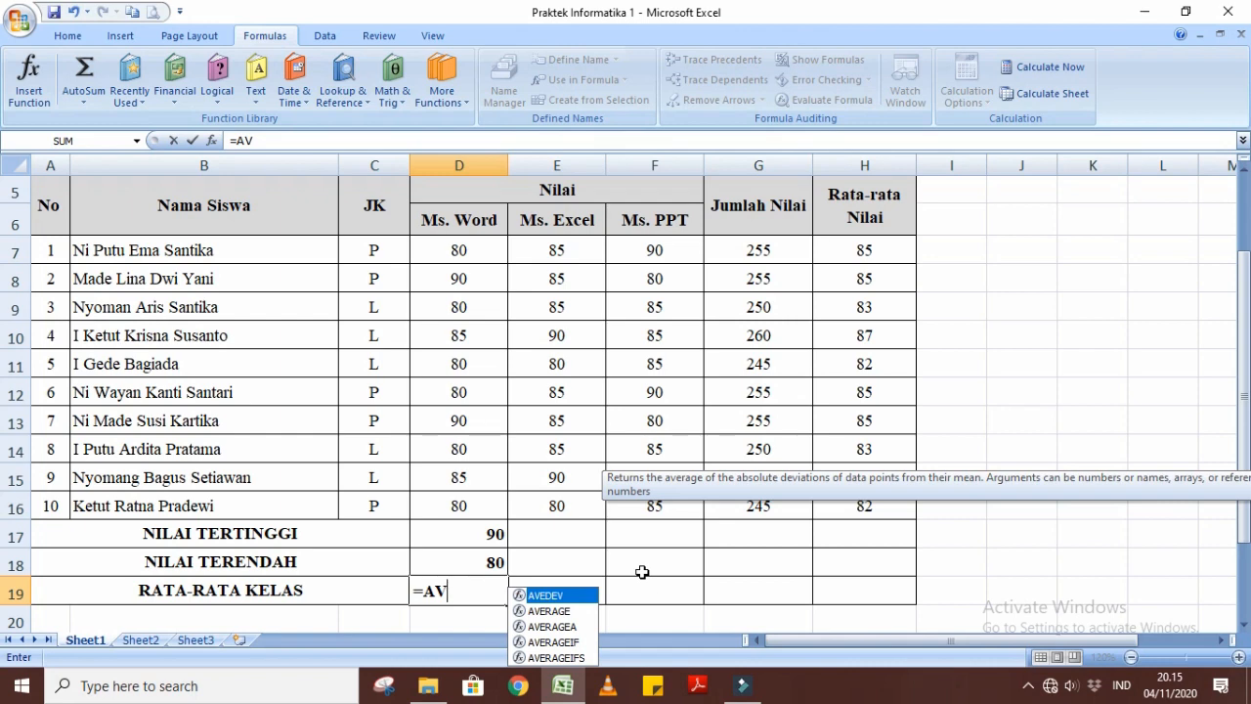
pyautogui.doubleClick(571, 612)
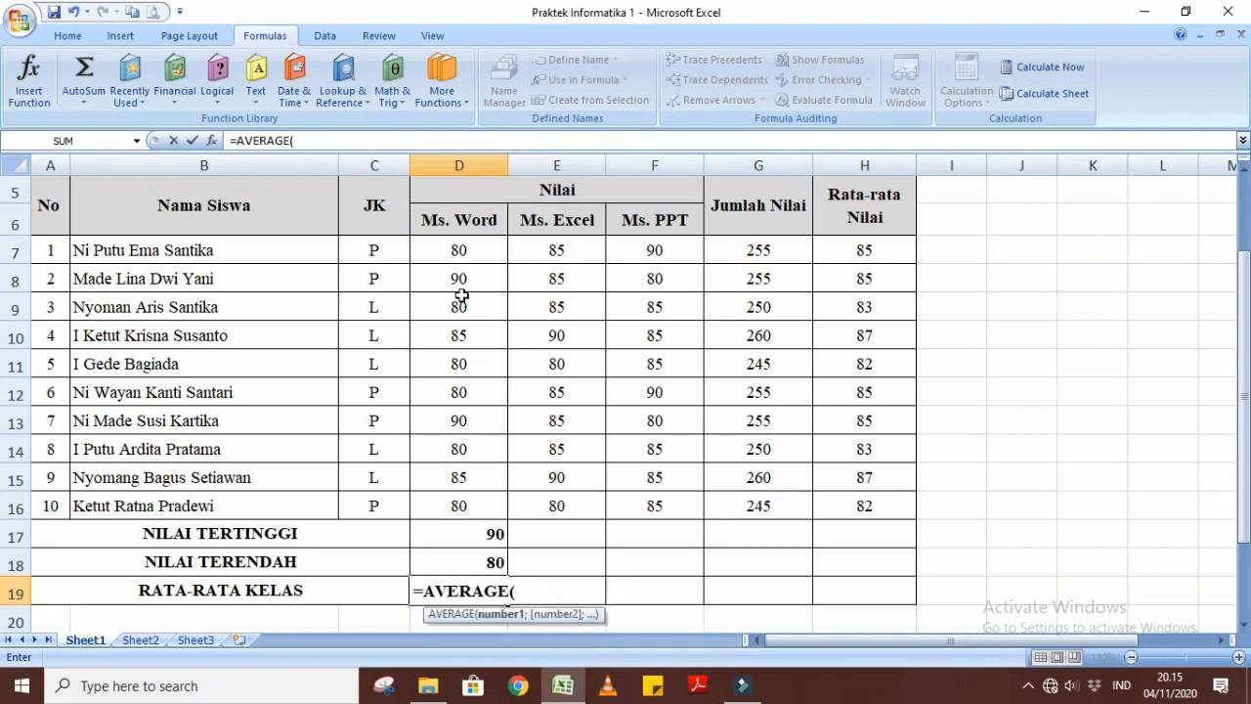
pyautogui.moveTo(455, 248); pyautogui.dragTo(475, 495)
pyautogui.write(')')
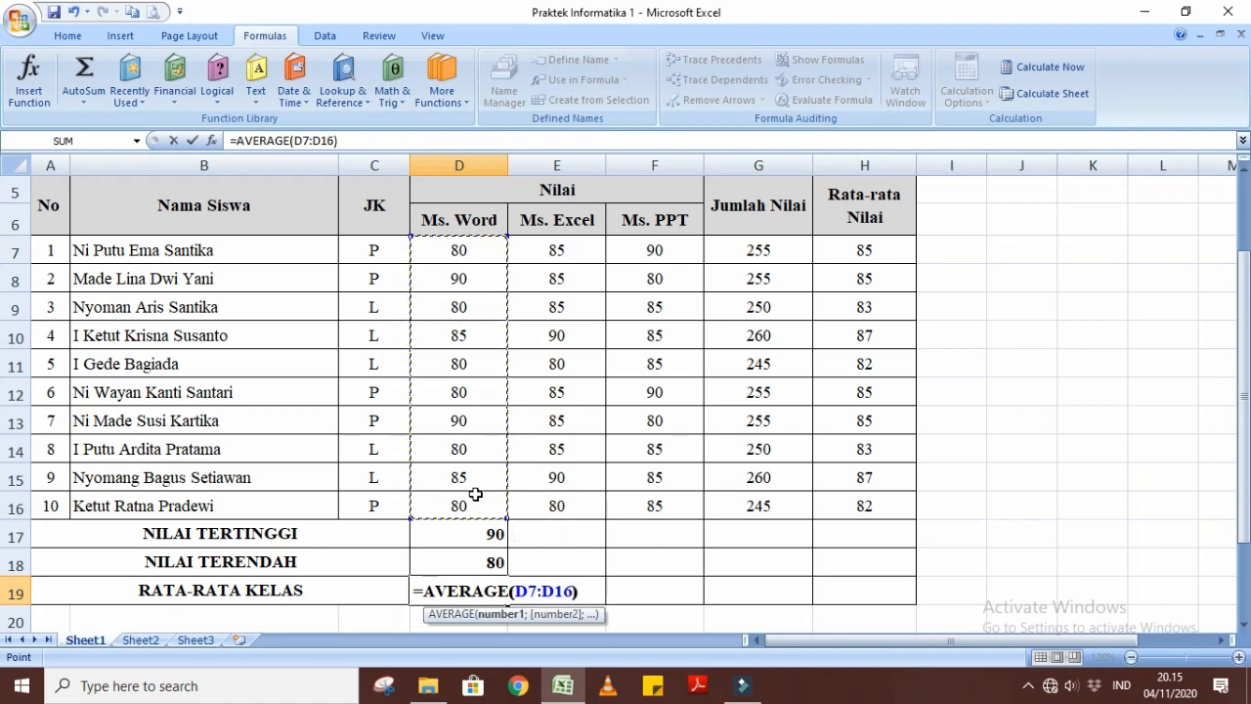
pyautogui.press('Return')
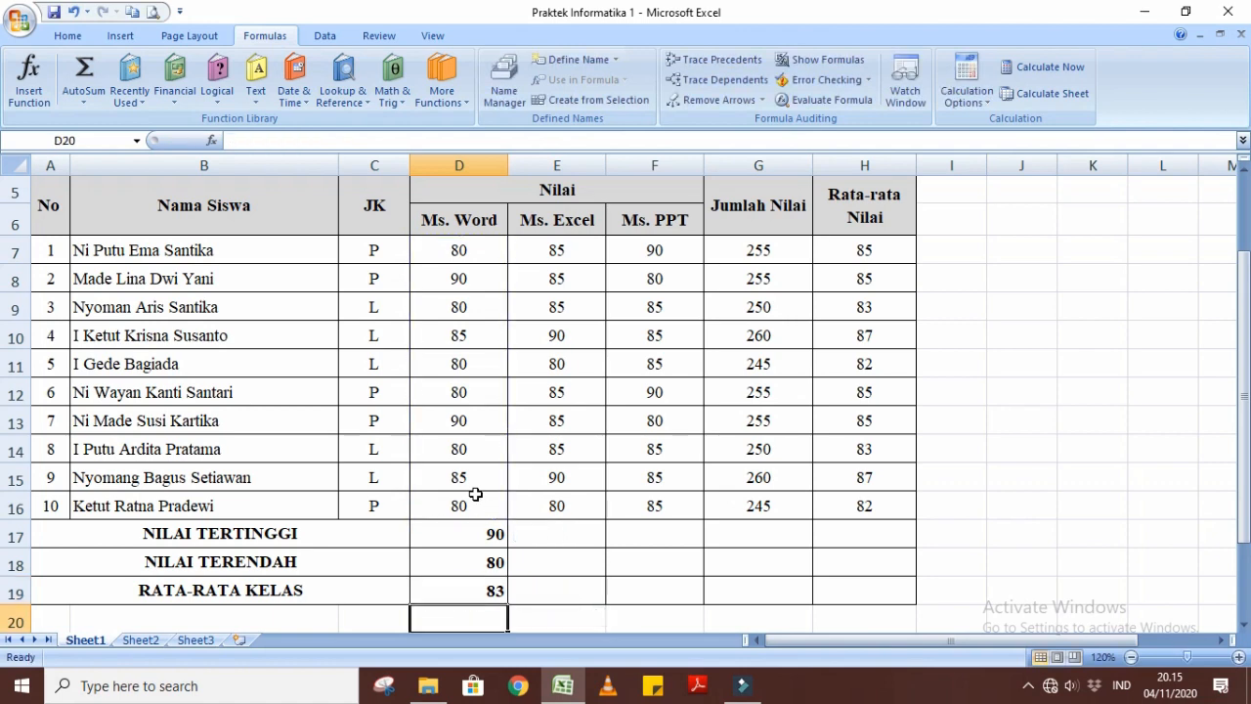
# Step: Clear D19 and insert AutoSum's Average function there, with its range set to D7:D16
pyautogui.click(475, 586)
pyautogui.write('=')
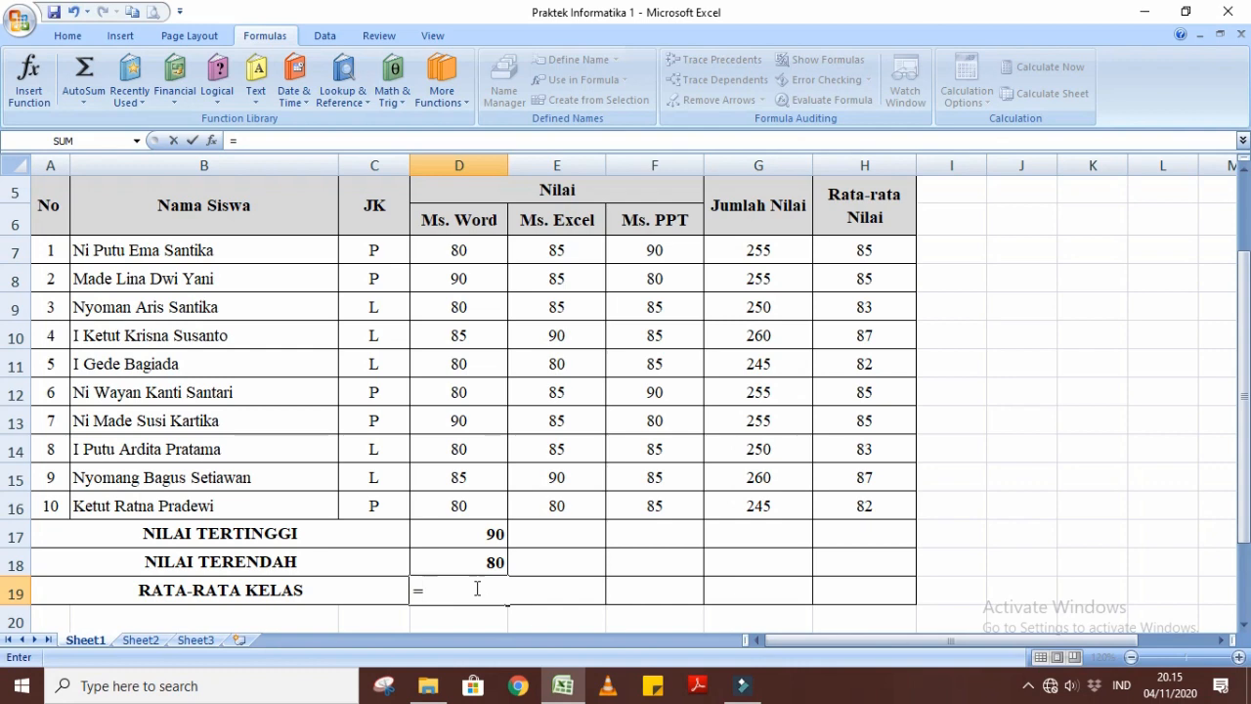
pyautogui.press('BackSpace')
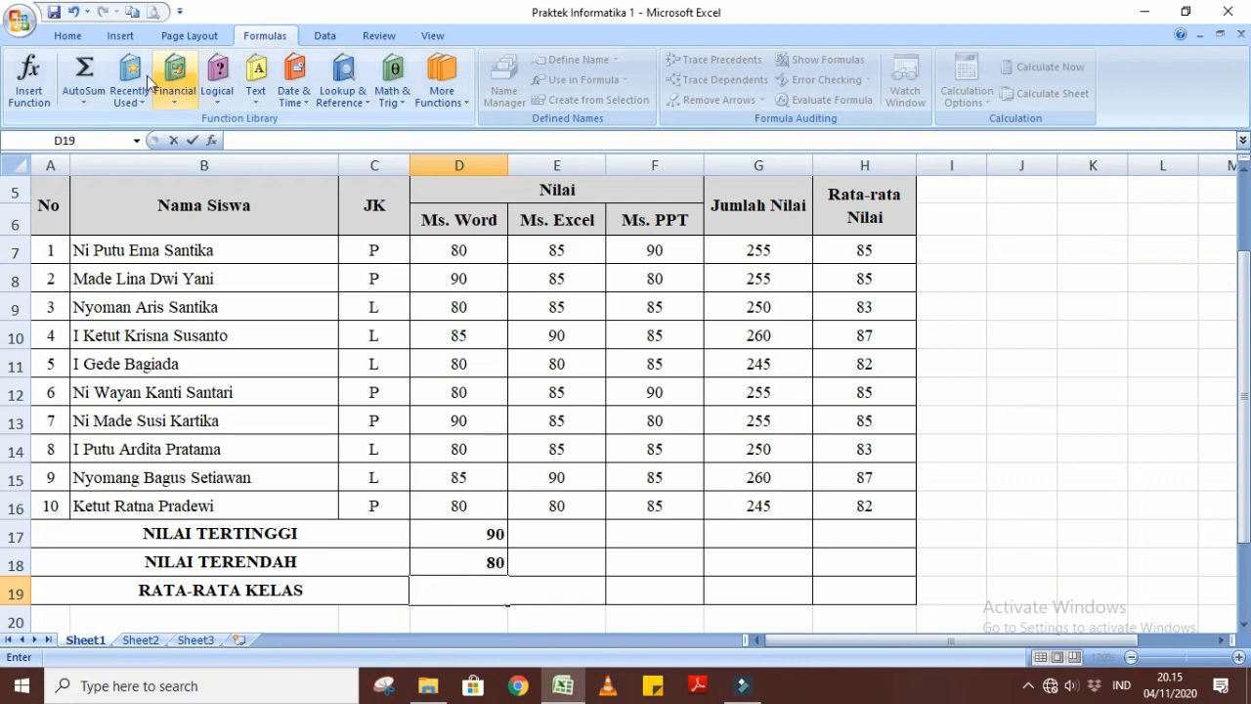
pyautogui.click(84, 102)
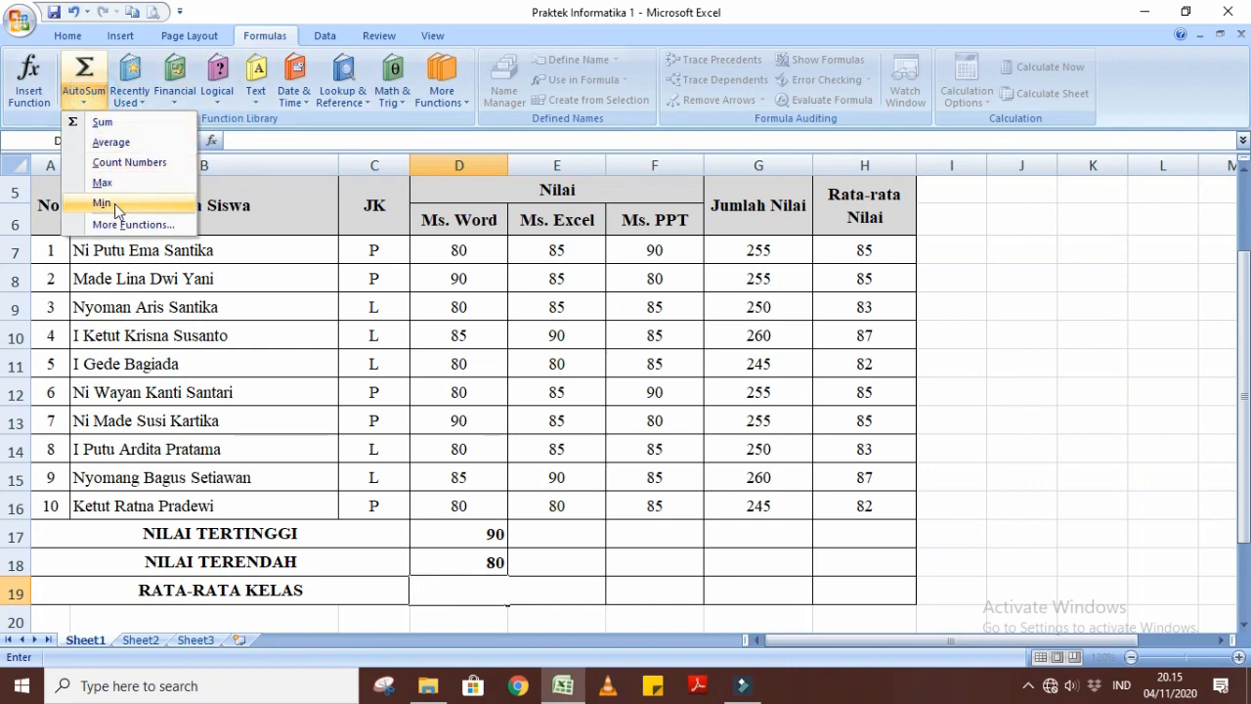
pyautogui.click(114, 145)
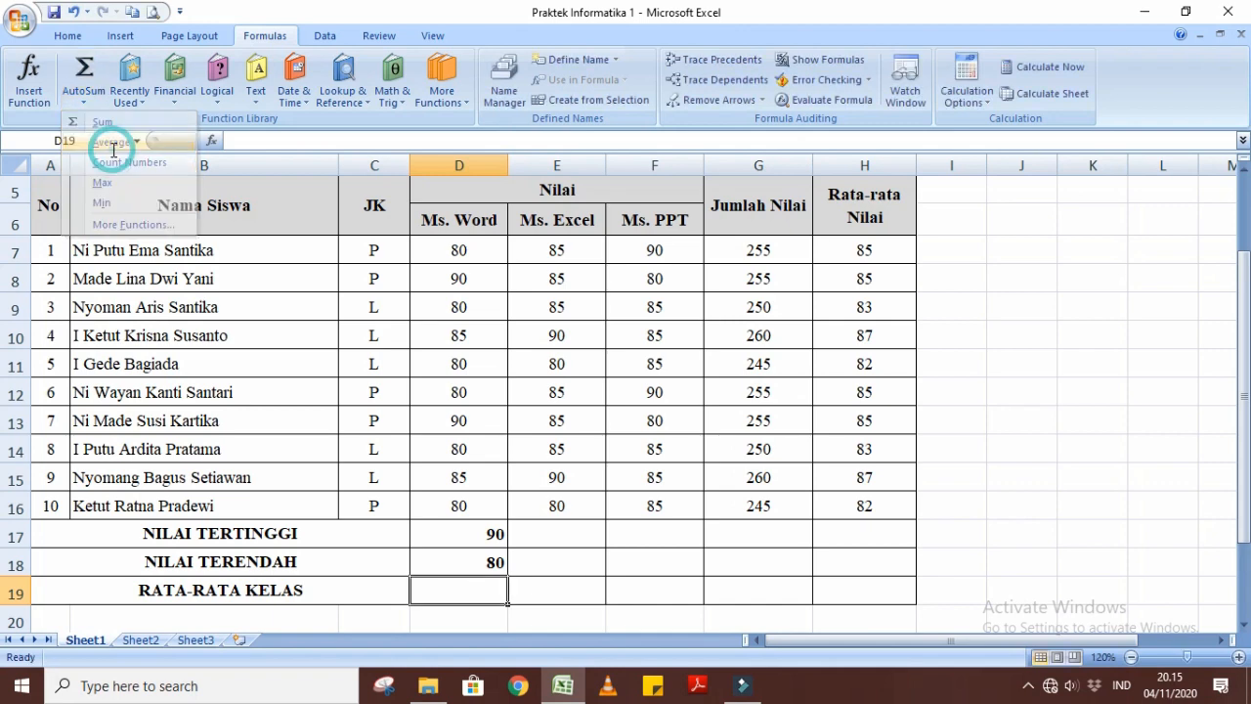
pyautogui.click(614, 559)
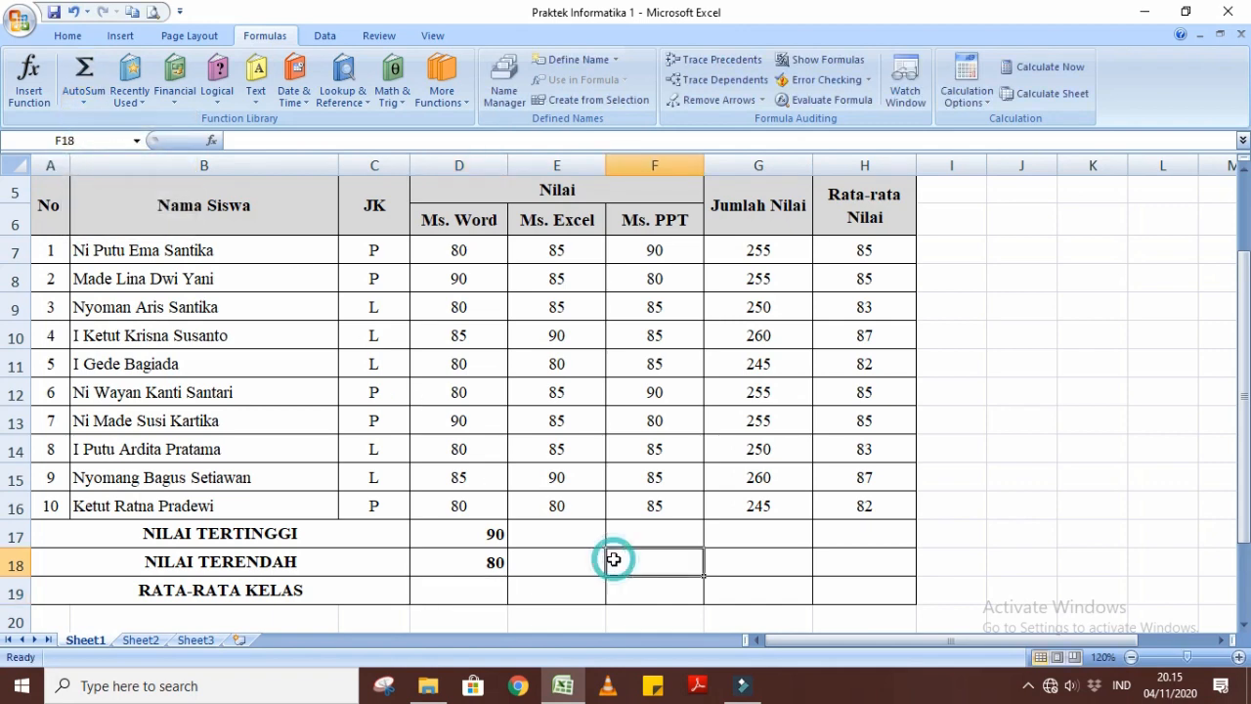
pyautogui.click(488, 587)
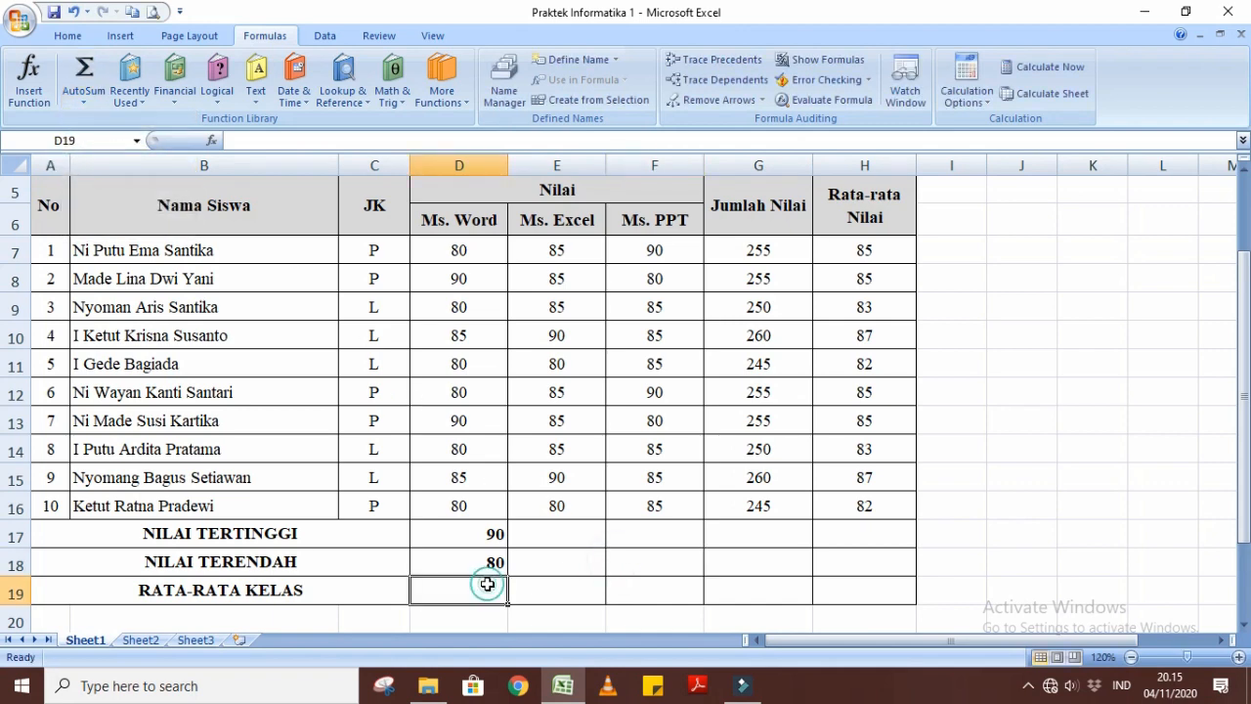
pyautogui.click(88, 94)
pyautogui.click(95, 144)
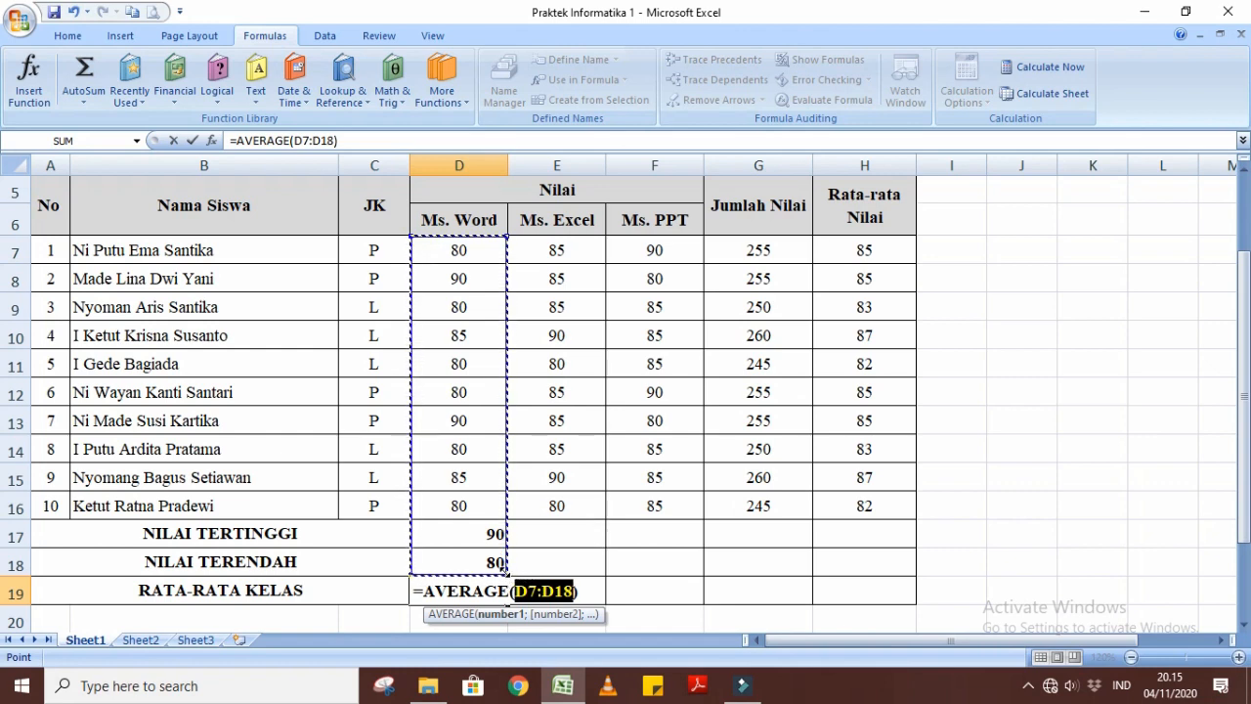
pyautogui.moveTo(503, 567); pyautogui.dragTo(501, 531)
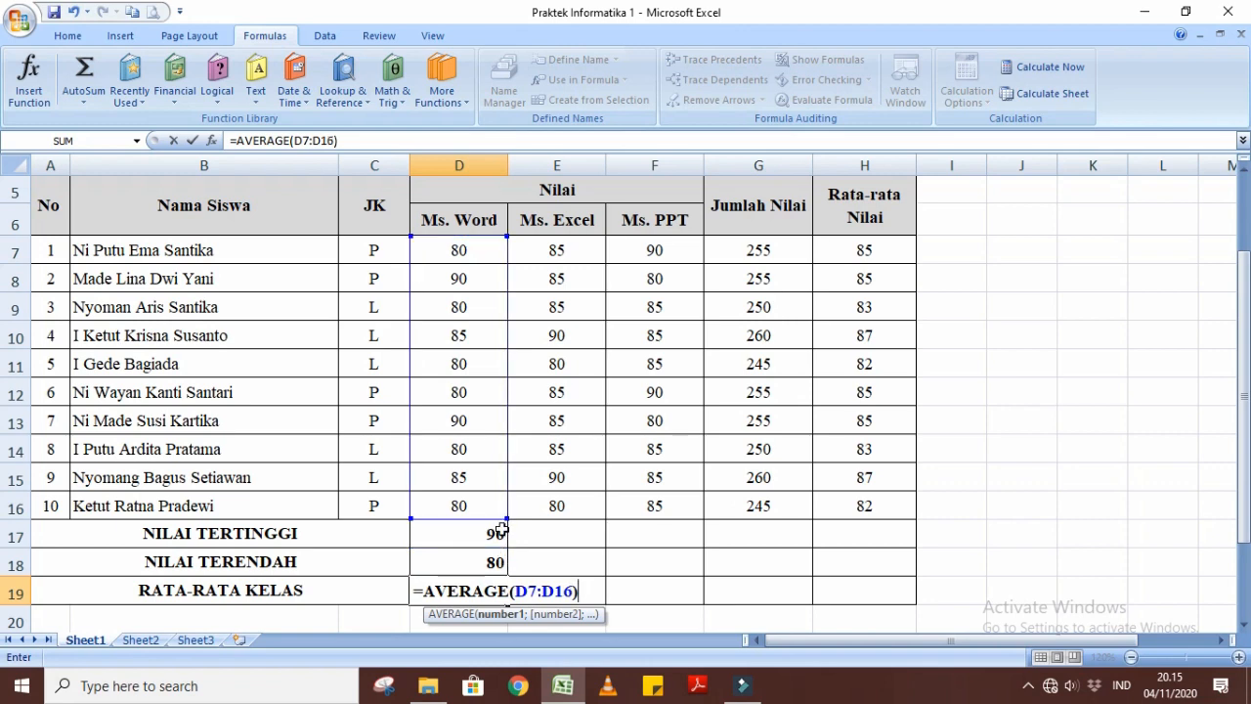
pyautogui.press('Return')
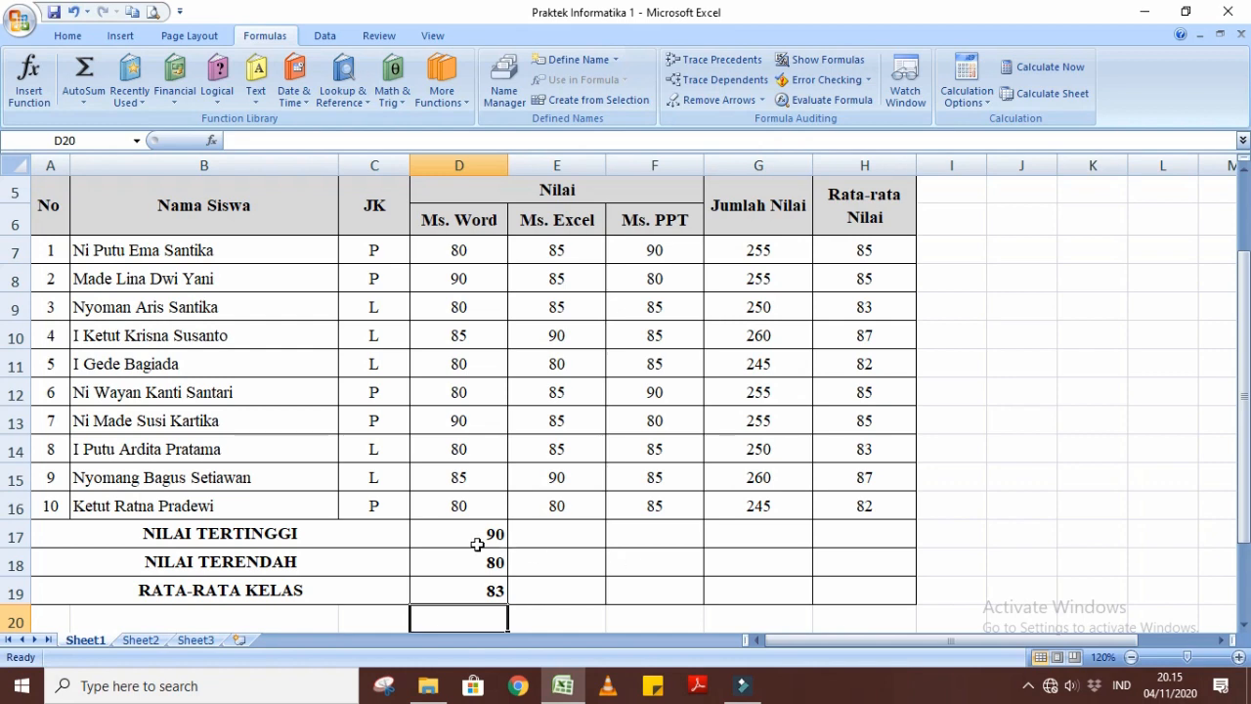
# Step: Fill the summary formulas in D17:D19 across to column F and center the values in D17:F19 horizontally
pyautogui.moveTo(468, 531); pyautogui.dragTo(469, 588)
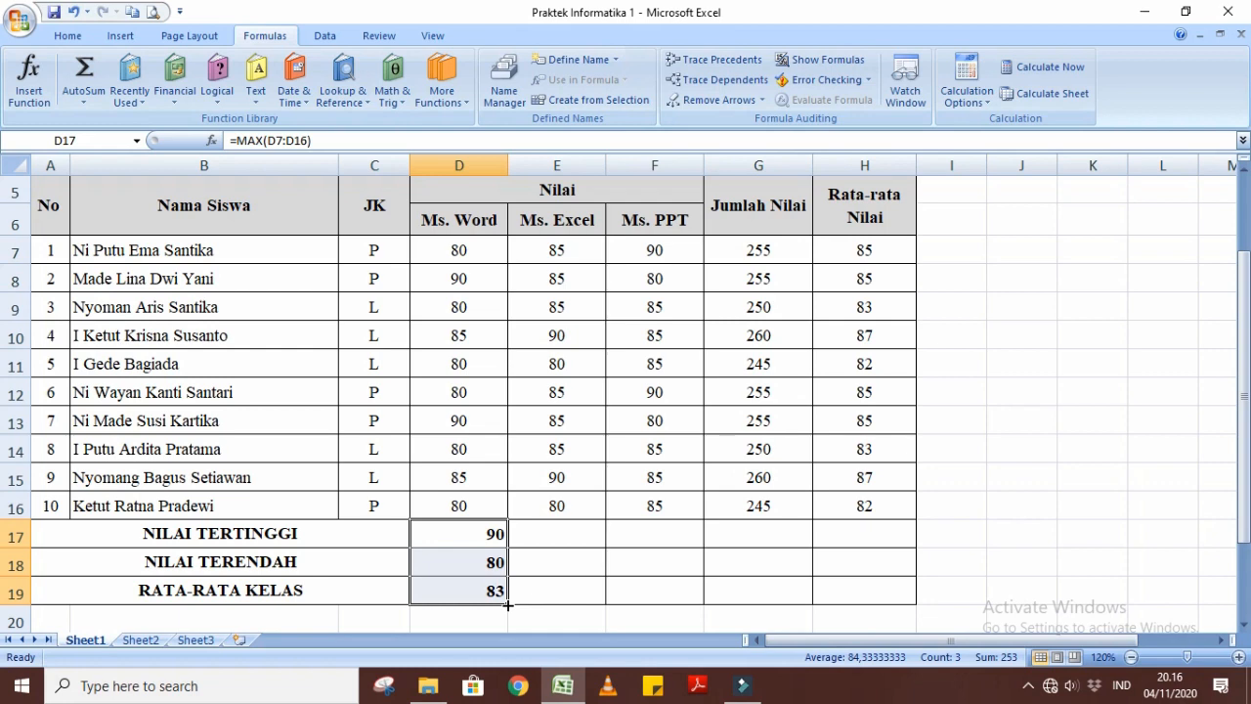
pyautogui.moveTo(507, 605); pyautogui.dragTo(682, 580)
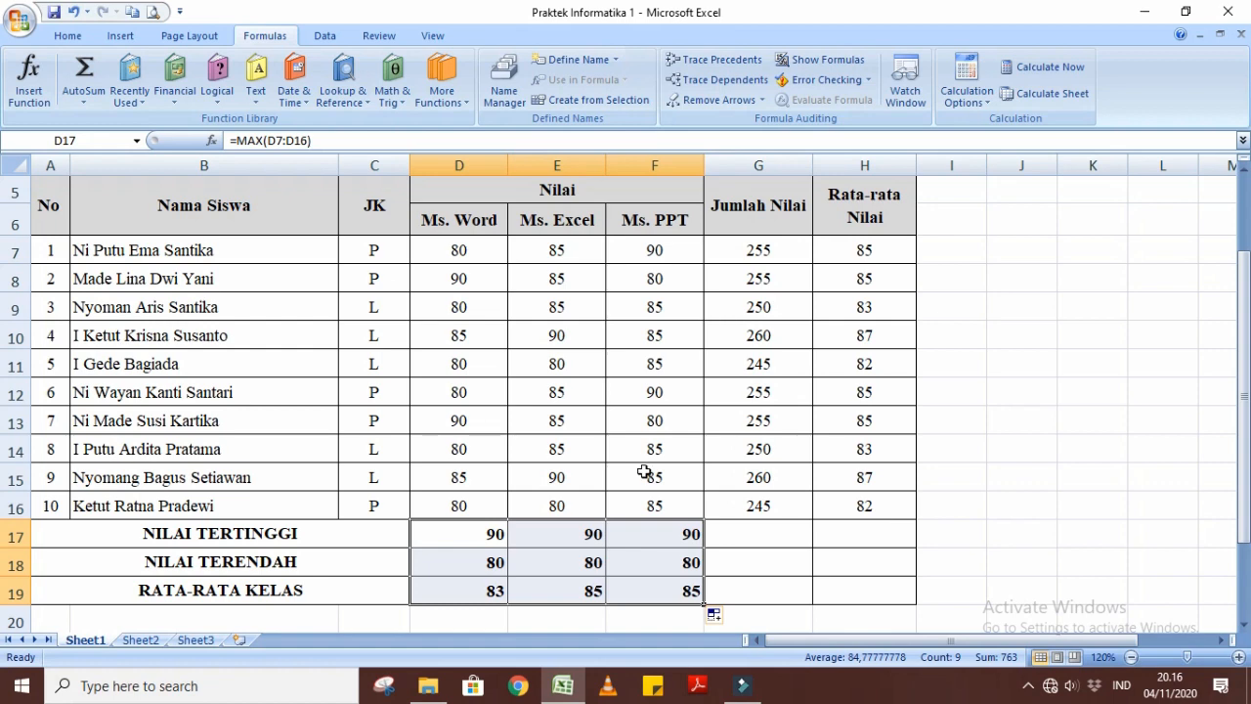
pyautogui.click(69, 36)
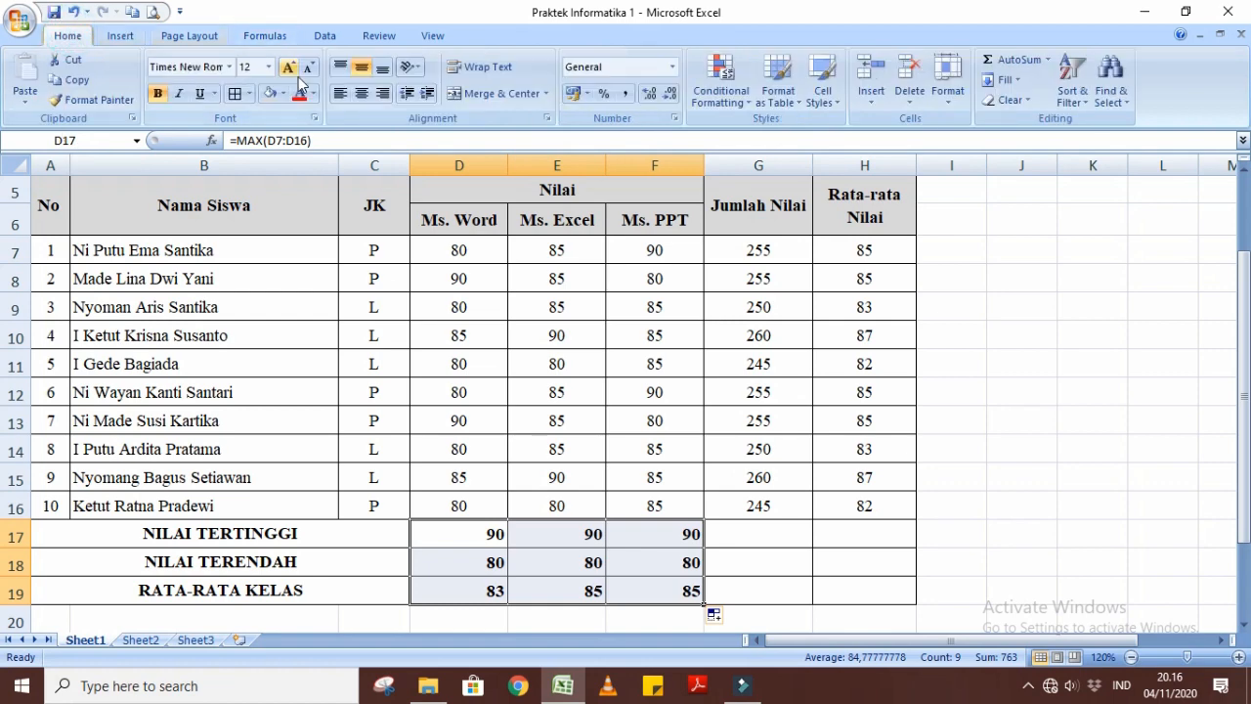
pyautogui.click(363, 97)
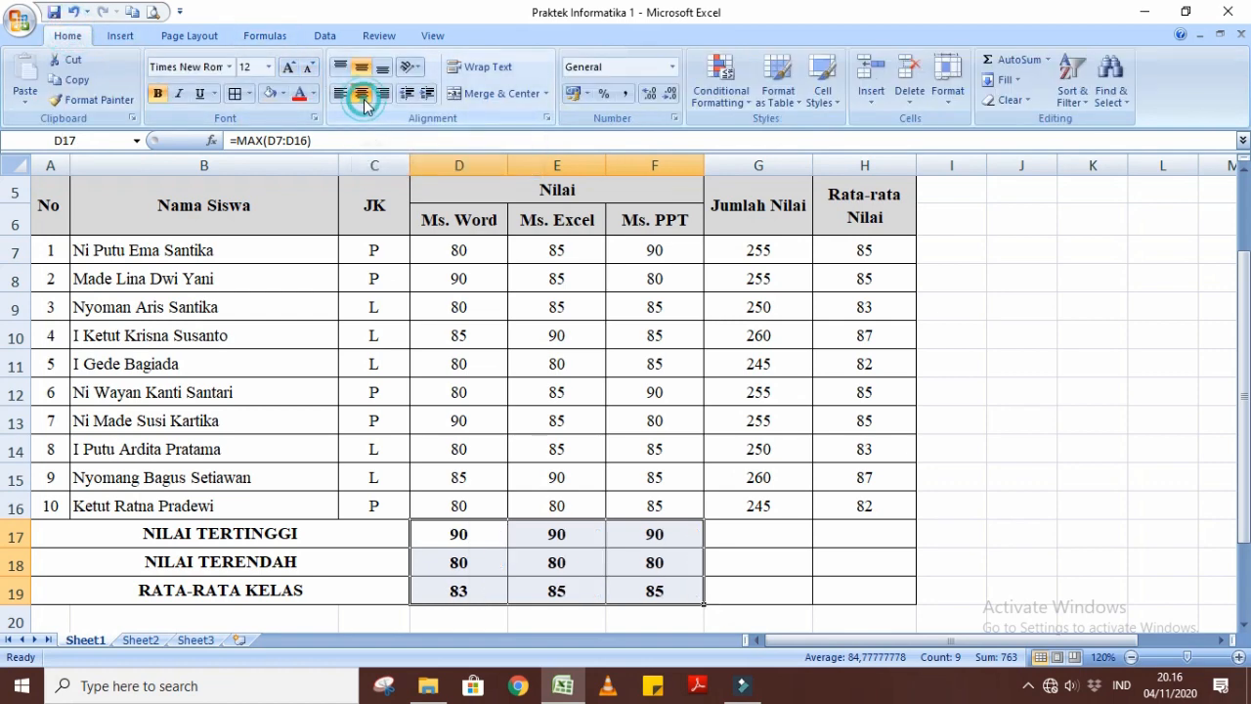
pyautogui.click(1039, 504)
pyautogui.click(1120, 506)
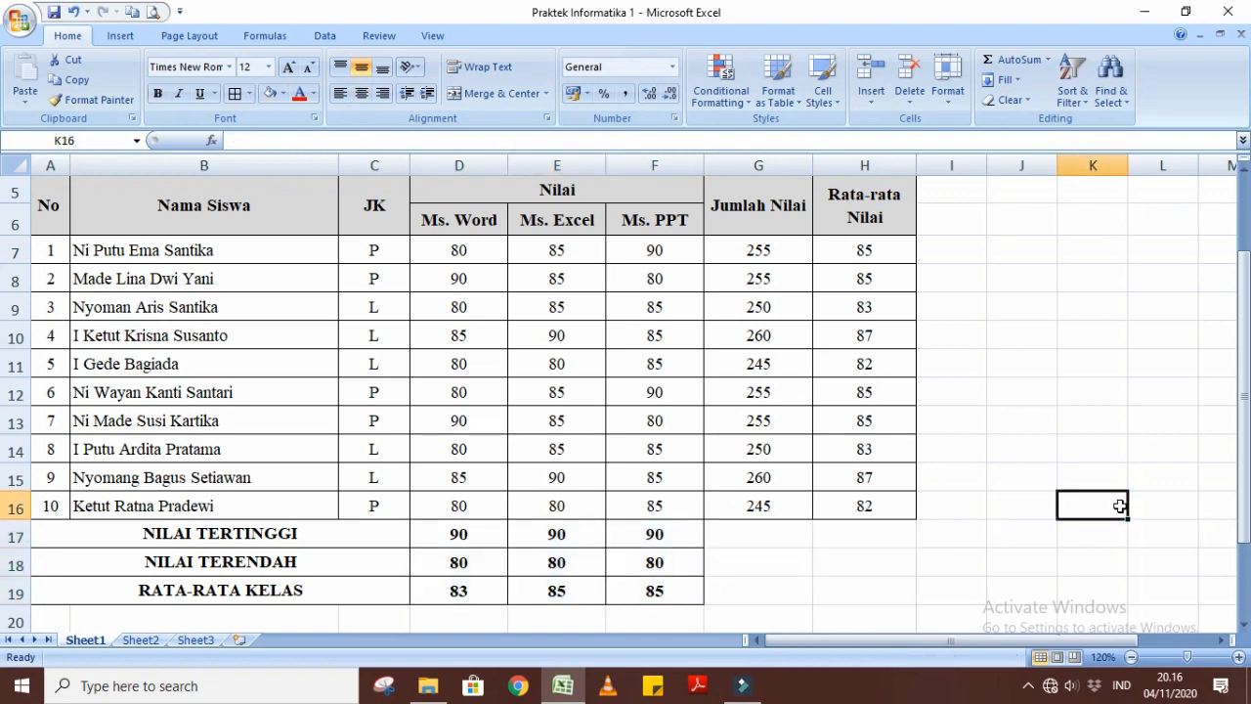